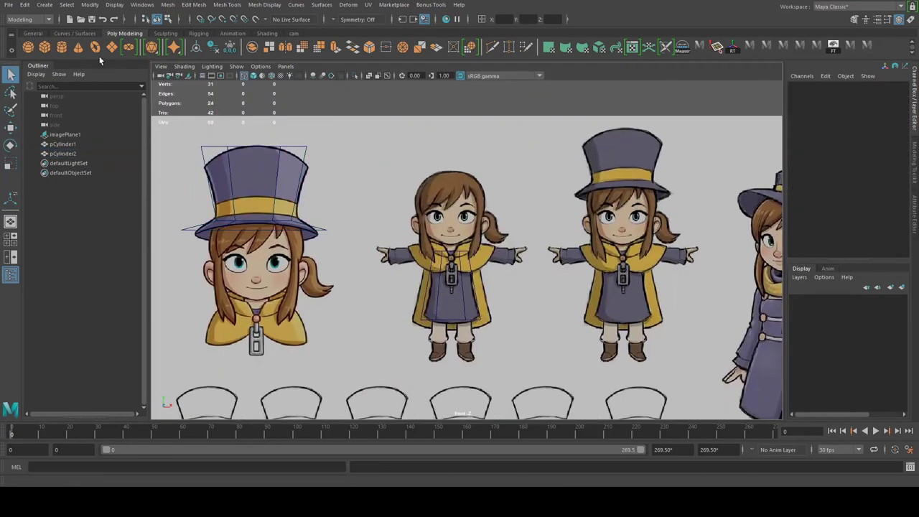
scroll(686, 216, "up", 4)
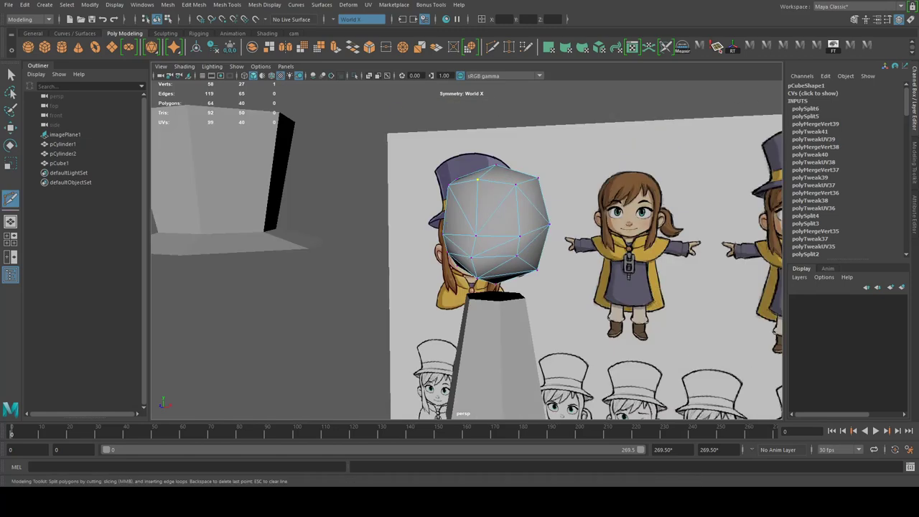
left_click_drag(502, 237, 524, 236, "alt")
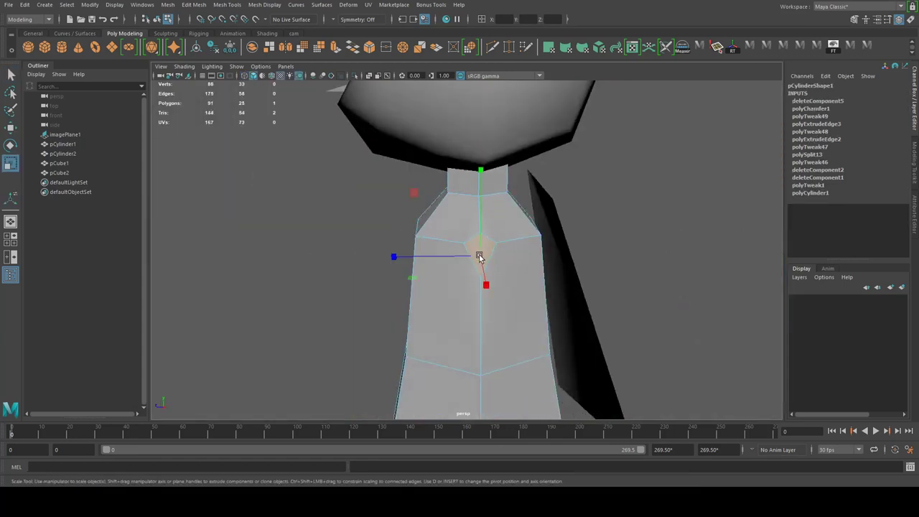
Circularize the chamfered face at the shoulder on the torso's side to shape the arm's base.
left_click(481, 242)
left_click(468, 48)
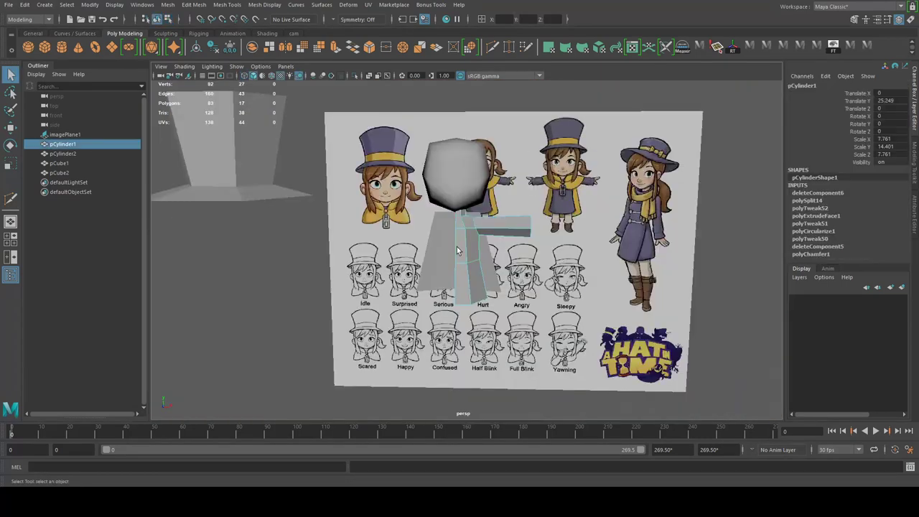
left_click_drag(456, 250, 438, 228, "alt")
key("ctrl+z")
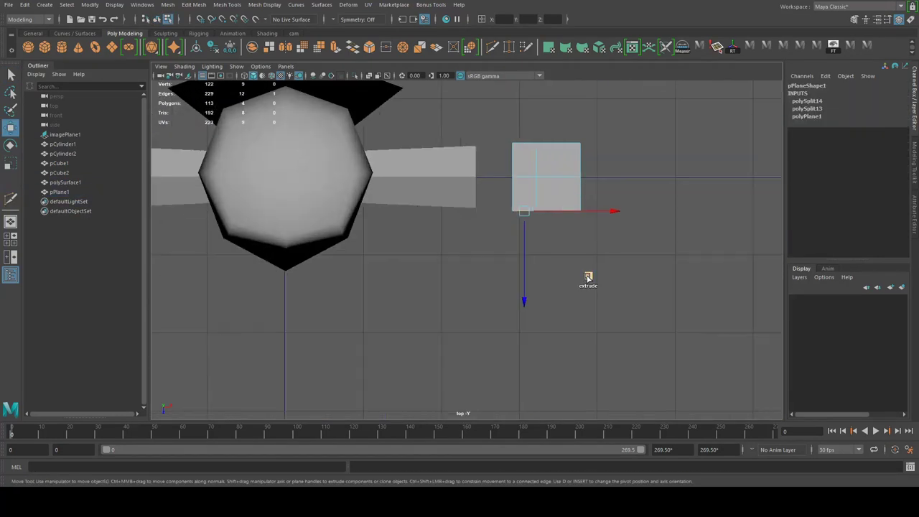
Extrude finger edges from the square hand plane beside the end of the arm in the top view.
left_click_drag(578, 209, 587, 136)
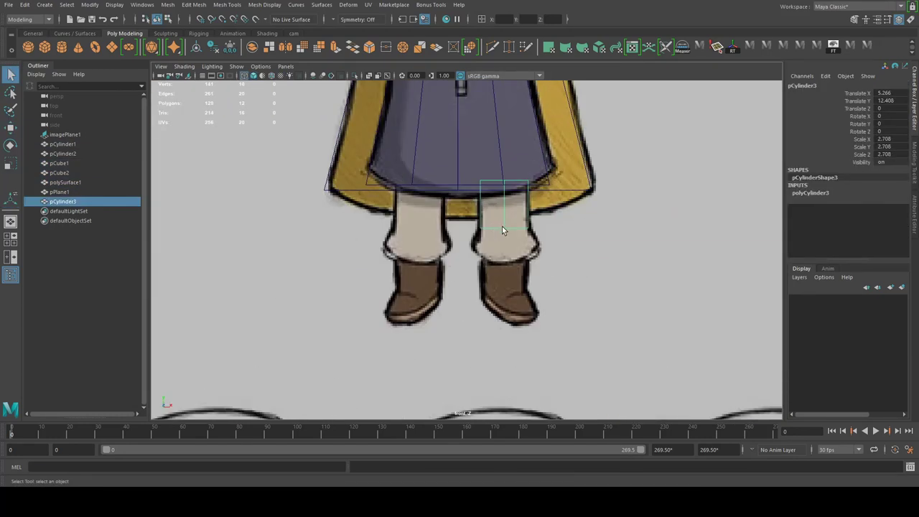
Extend the lower end of the leg cylinder down along the reference leg in the front view.
left_click(504, 265)
key("w")
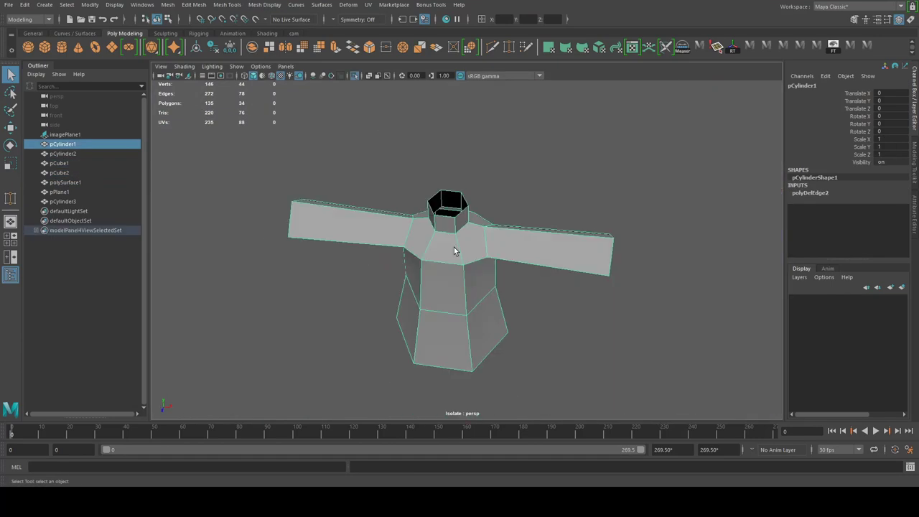
Collapse the surplus edges of the isolated torso mesh to simplify its shape.
left_click_drag(455, 250, 465, 222, "alt")
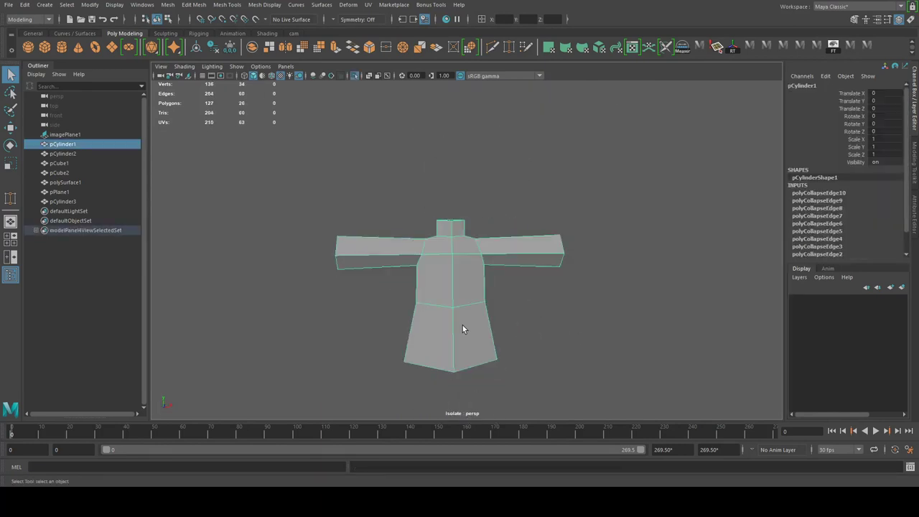
left_click_drag(462, 325, 465, 306, "alt")
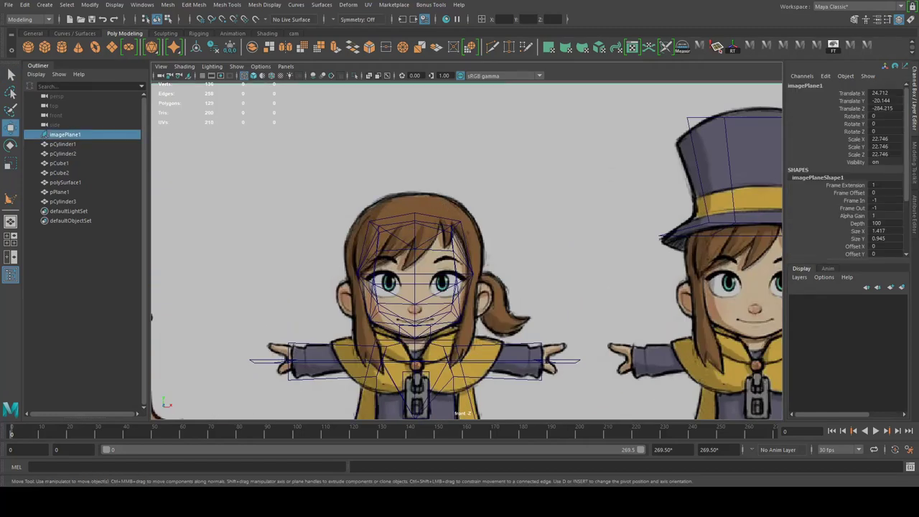
Scale the reference image plane up slightly to line the drawing up with the character model.
key("r")
left_click_drag(473, 232, 482, 233)
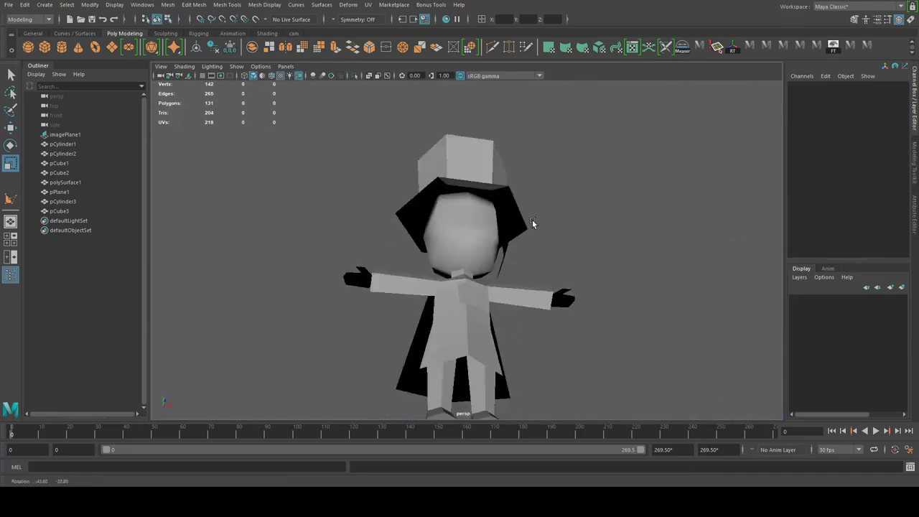
Cut a symmetrical edge across the head's upper forehead with Multi-Cut and delete the surplus edges.
left_click_drag(532, 219, 522, 281, "alt")
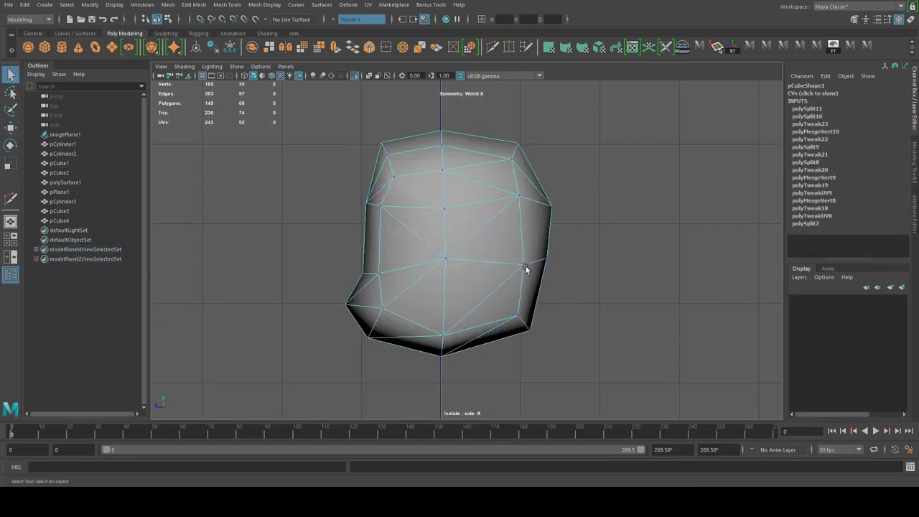
key("F8")
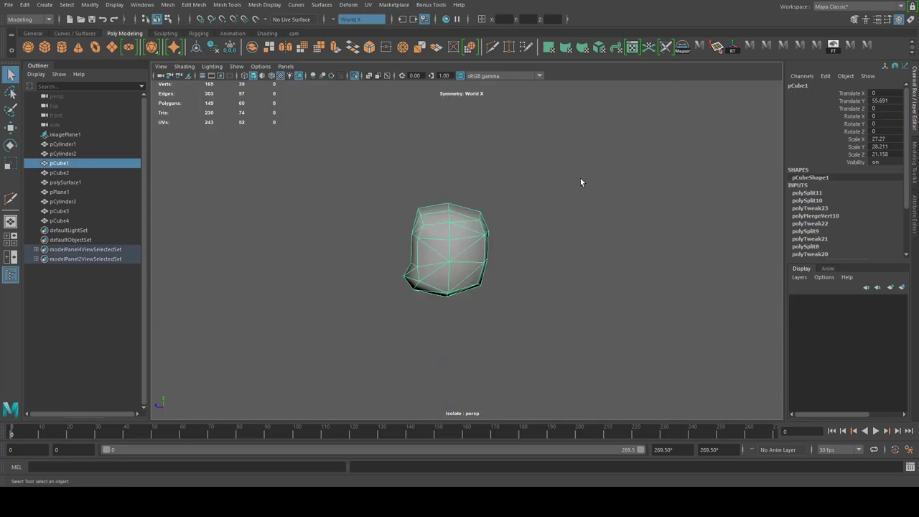
left_click_drag(579, 180, 509, 239, "alt")
left_click(417, 207)
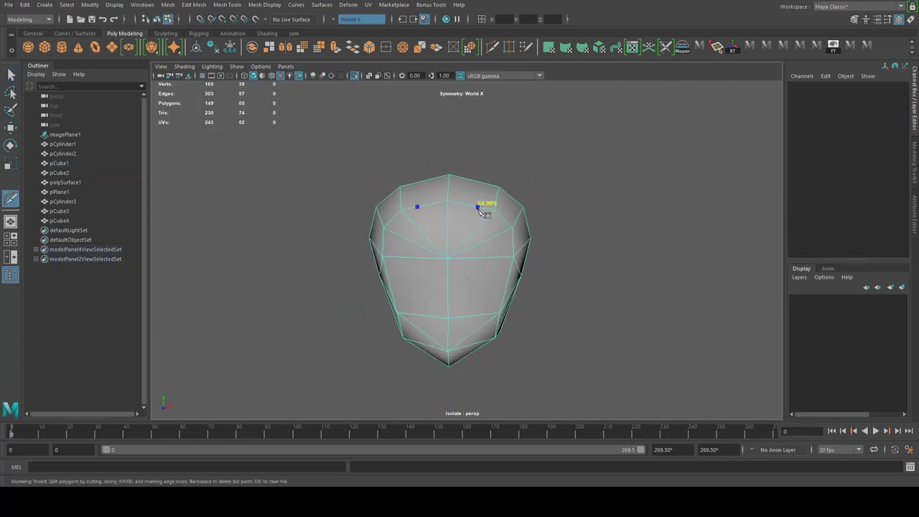
key("q")
key("Delete")
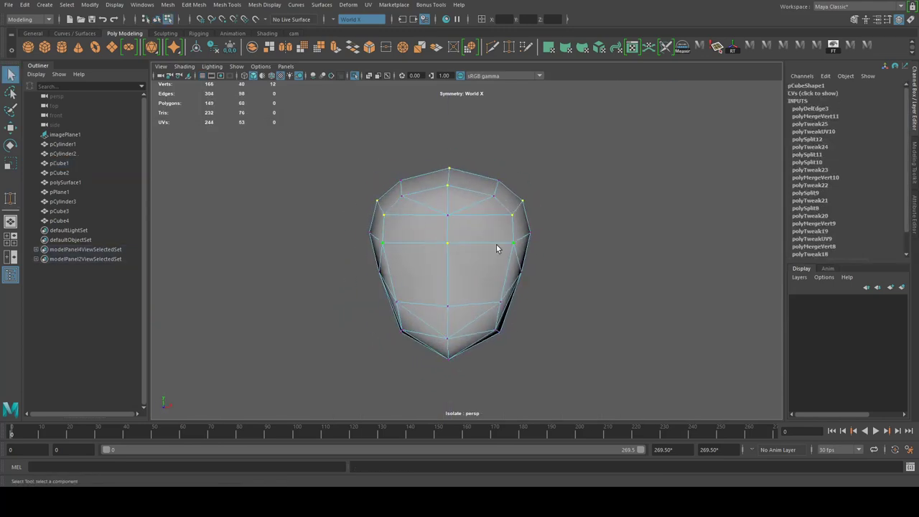
Move the head's eye-level and forehead vertices vertically to follow the reference face in the front view.
key("space")
key("space")
key("q")
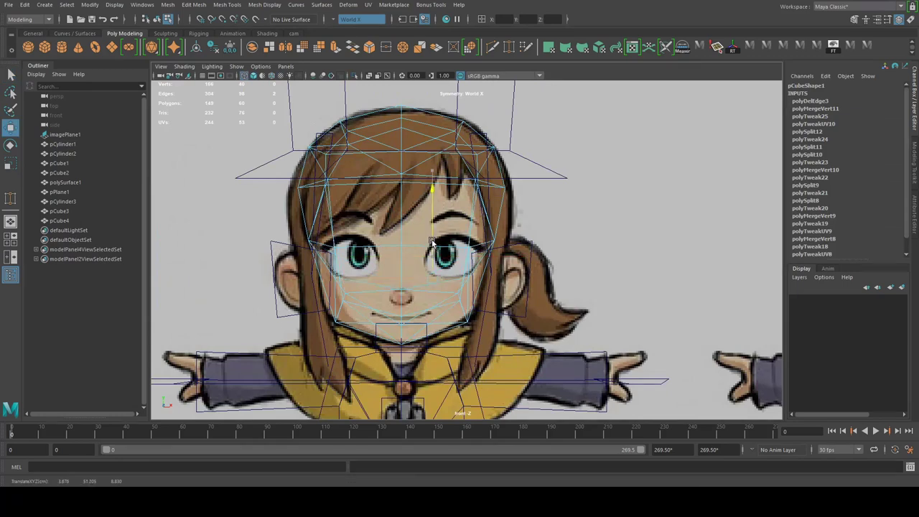
left_click(400, 275)
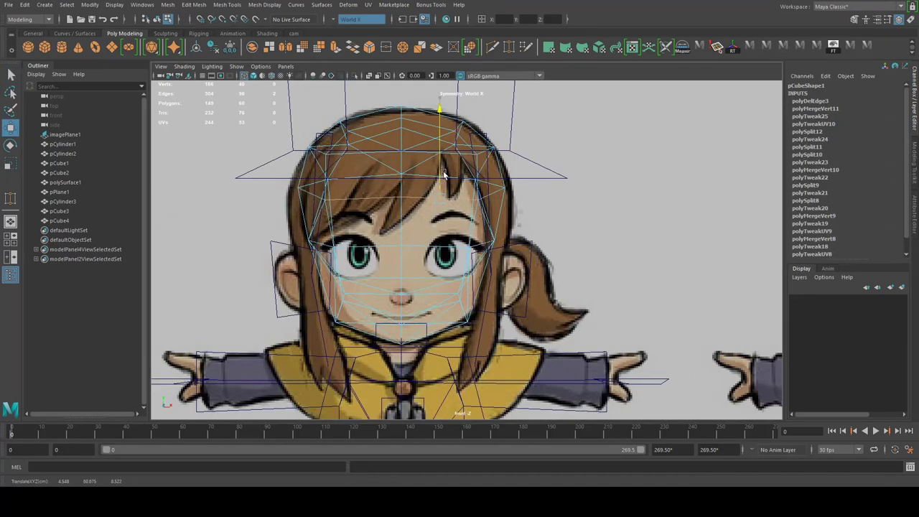
left_click_drag(443, 175, 439, 193)
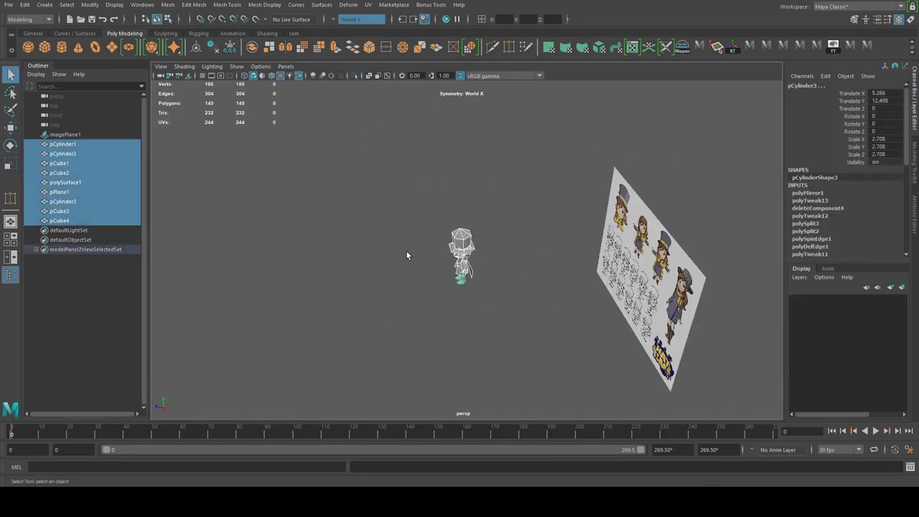
Scale the dress's hem edges along their depth to adjust the skirt's outline.
right_click_drag(406, 253, 584, 279, "alt")
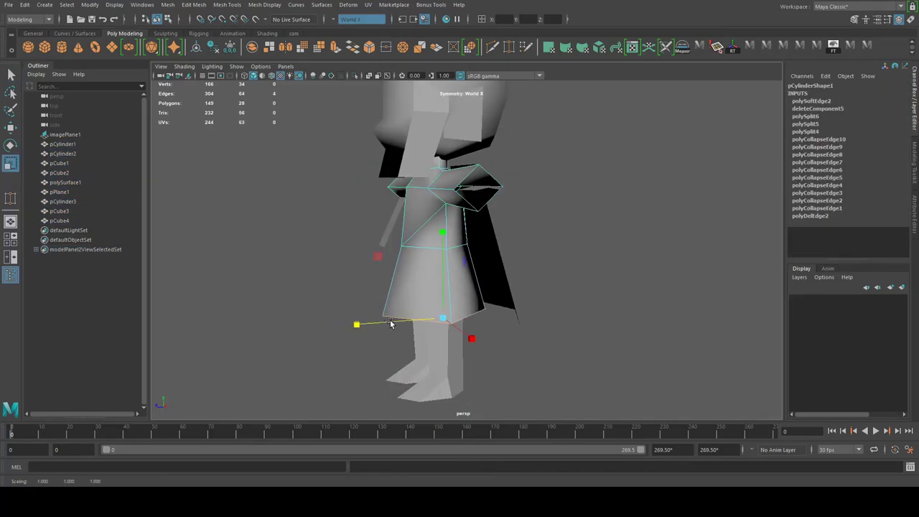
left_click_drag(390, 324, 553, 242, "alt")
Isolate the head to examine its lower face and jaw, and bring back the full character.
key("ctrl+1")
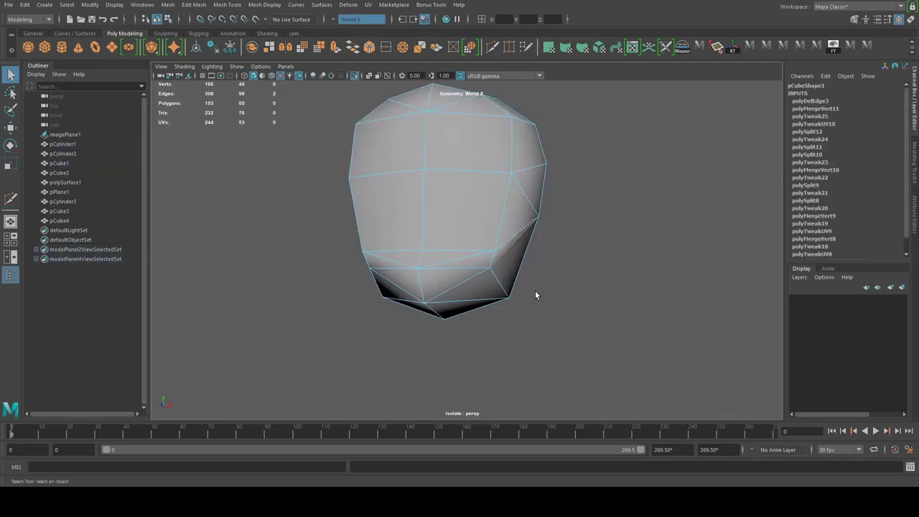
key("F8")
key("ctrl+1")
scroll(462, 237, "down", 3)
left_click_drag(461, 237, 427, 273, "alt")
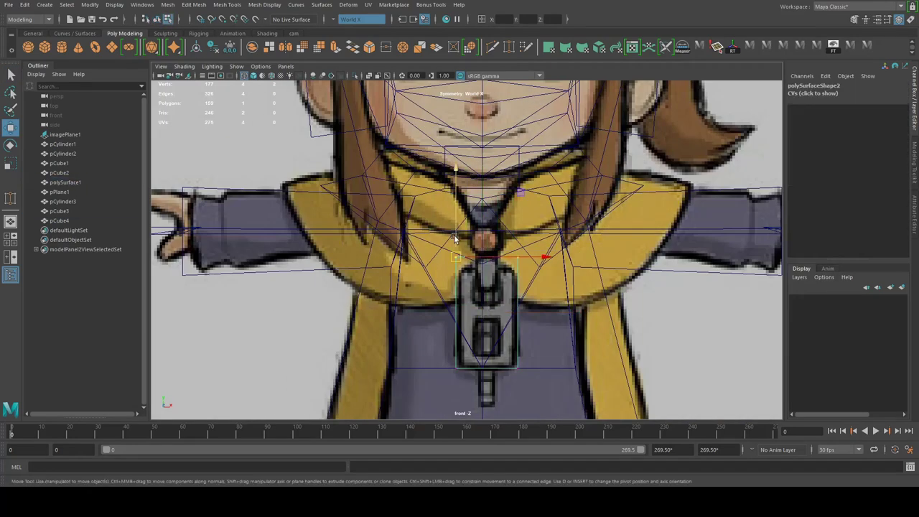
Fit the upper corners of the zipper-pull quad to the zipper in the reference drawing.
key("q")
left_click(543, 266)
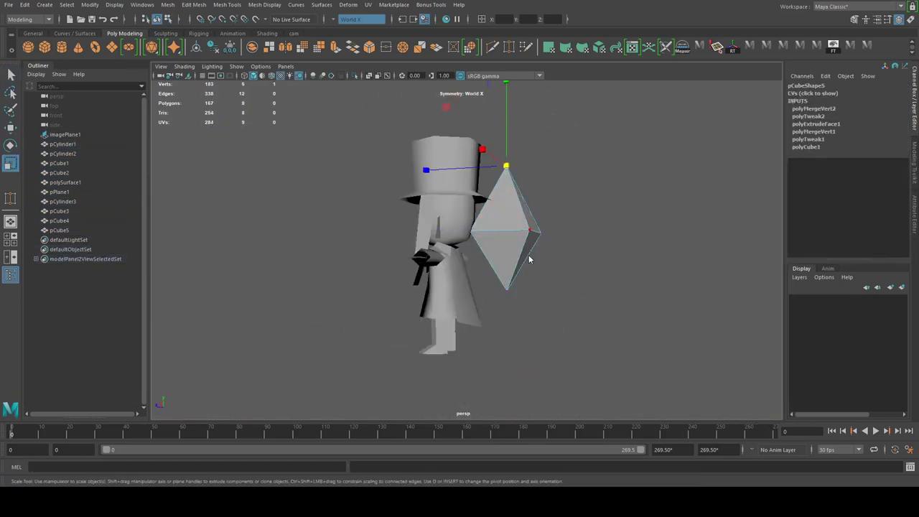
Scale the pointed cube into a tapered ponytail and place it behind the head.
left_click(629, 283)
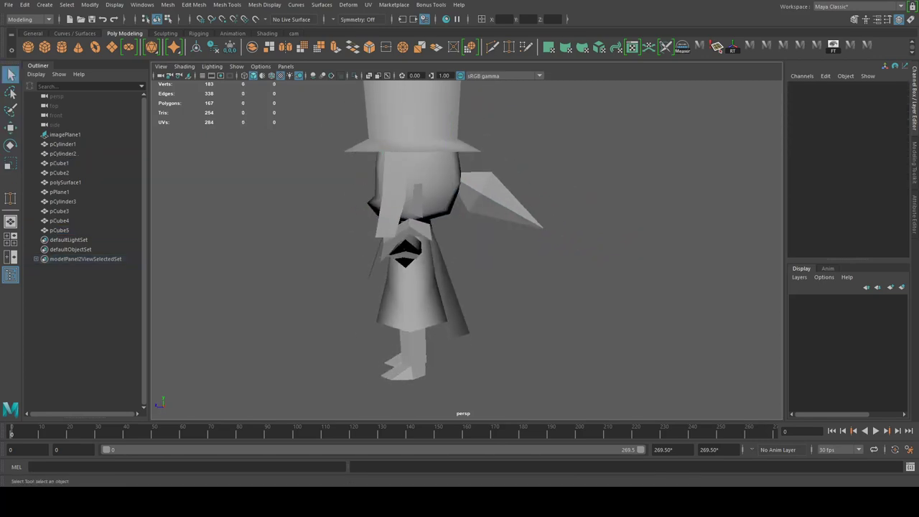
key("F8")
left_click_drag(502, 222, 466, 193, "alt")
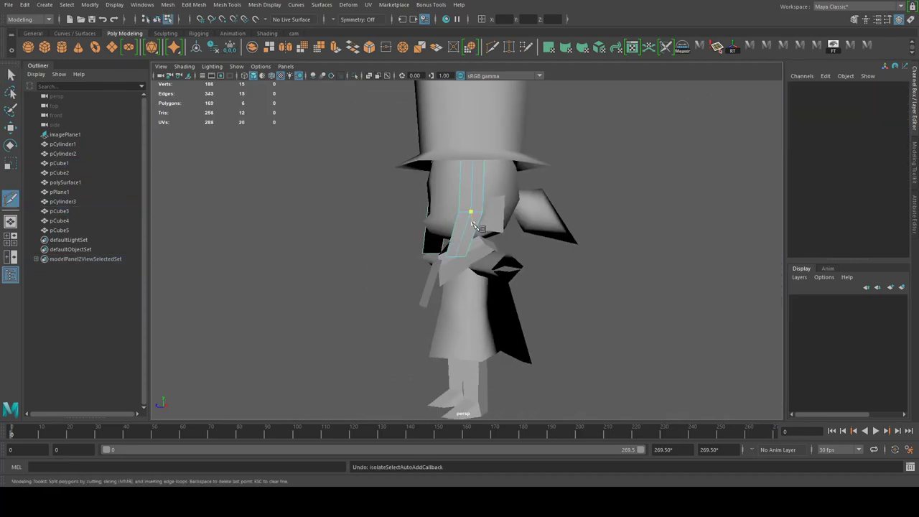
Isolate the torso and cut diagonal edges across the chest faces below the neck and shoulders.
left_click_drag(474, 226, 529, 211, "alt")
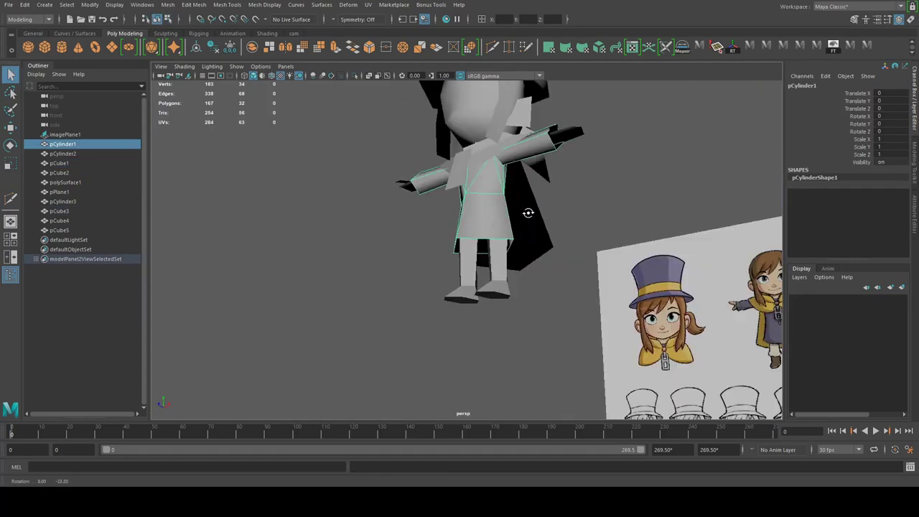
key("ctrl+1")
key("f")
left_click_drag(498, 269, 343, 248, "alt")
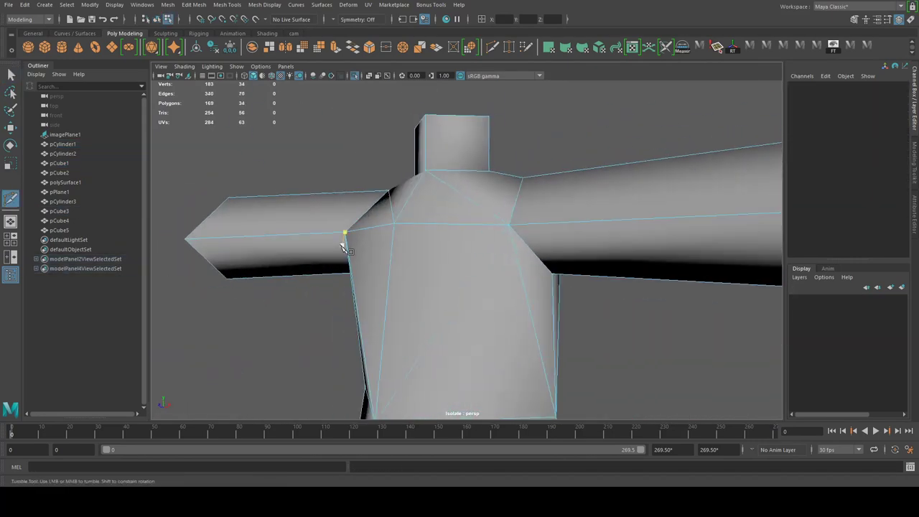
key("ctrl+z")
left_click_drag(433, 258, 443, 238, "alt")
key("Return")
left_click_drag(606, 251, 500, 304, "alt")
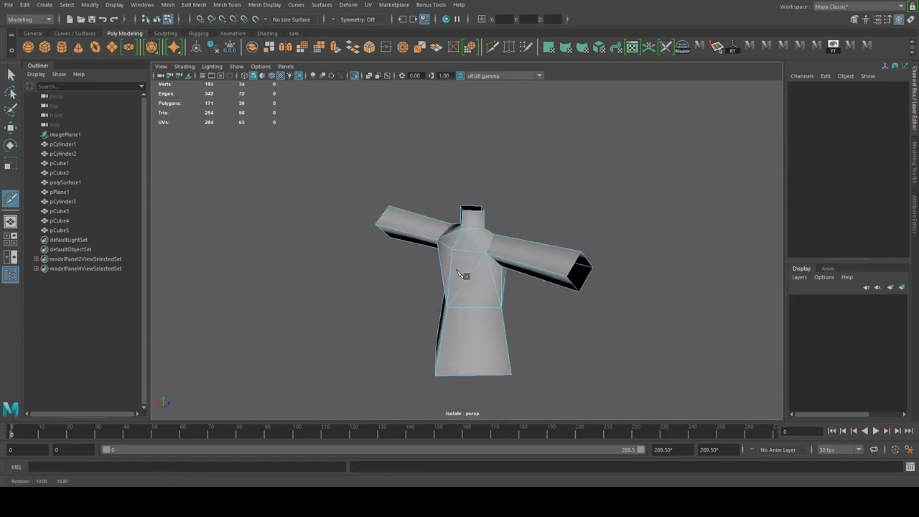
Split the remaining four-sided faces on the torso's sides and skirt into triangles with diagonal cuts.
left_click_drag(463, 275, 466, 239, "alt")
key("q")
key("g")
scroll(467, 239, "down", 3)
key("q")
left_click_drag(478, 283, 455, 334, "alt")
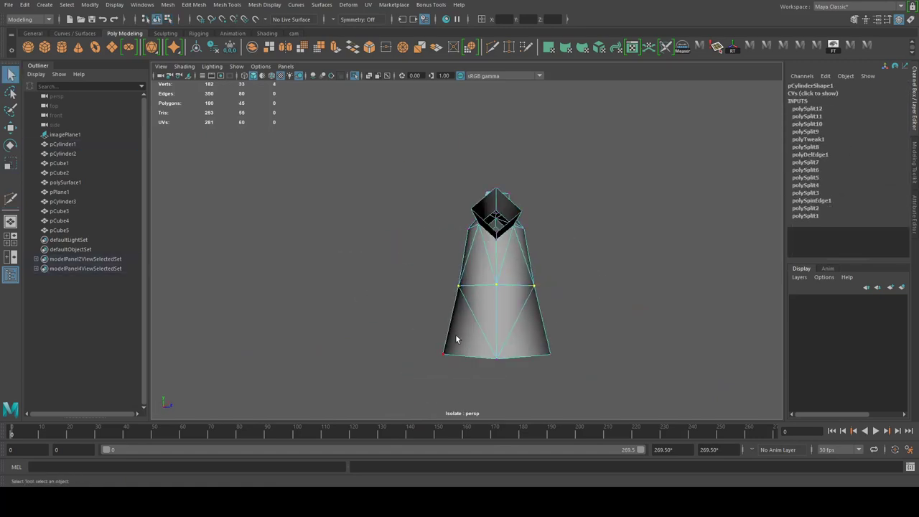
Select the torso and cape in the full model, cut new edges into the collar and move its central neckline vertex.
key("ctrl+1")
left_click_drag(380, 113, 605, 318)
scroll(502, 237, "up", 4)
left_click_drag(495, 244, 502, 235, "alt")
scroll(502, 235, "up", 3)
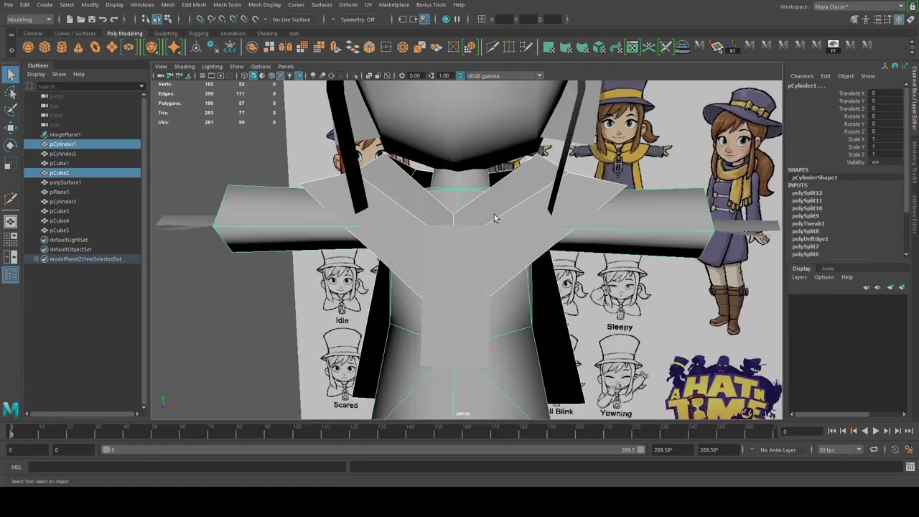
key("F10")
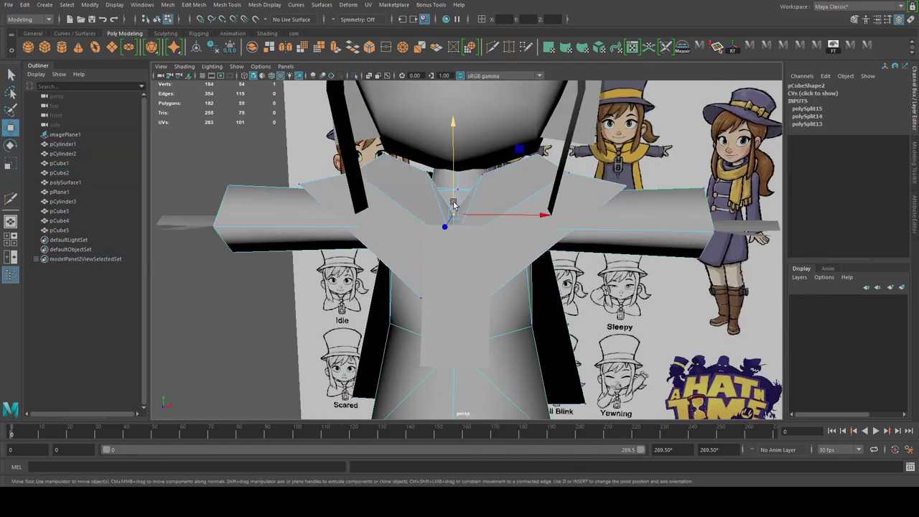
left_click_drag(453, 204, 483, 247, "alt")
Isolate the cape, split its collar faces with additional cuts, and return to the full model.
key("ctrl+alt+Right")
key("q")
left_click(450, 228)
key("f")
key("ctrl+1")
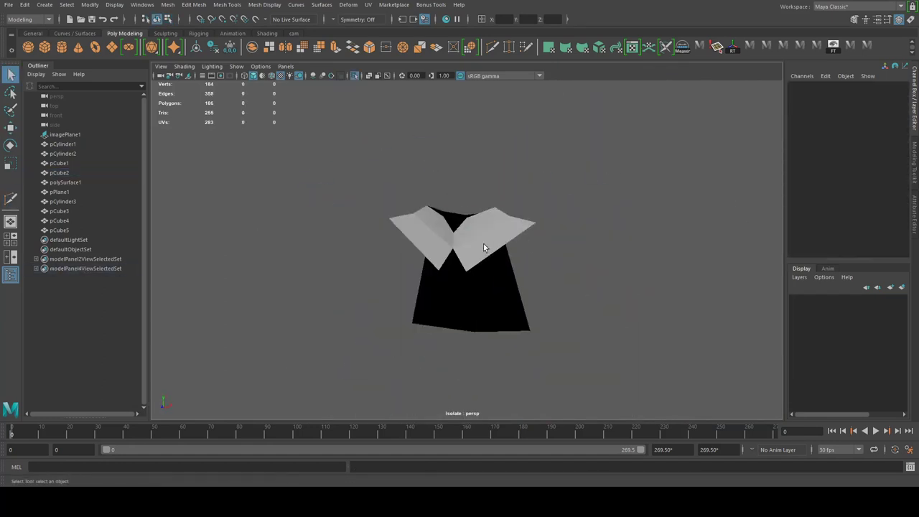
key("q")
key("ctrl+1")
Open the Attribute Editor and examine the head and torso meshes on the full character.
scroll(384, 277, "down", 3)
scroll(513, 304, "up", 3)
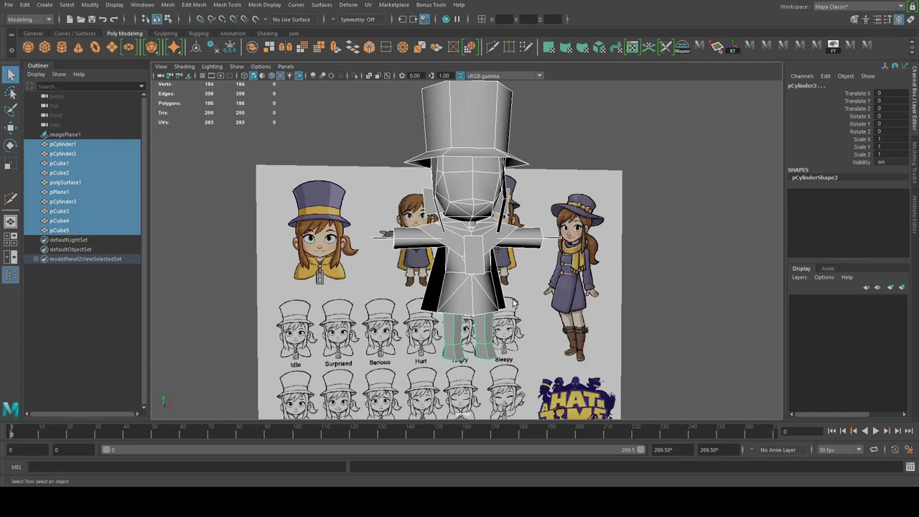
left_click_drag(513, 303, 394, 185, "alt")
key("ctrl+a")
left_click(418, 260)
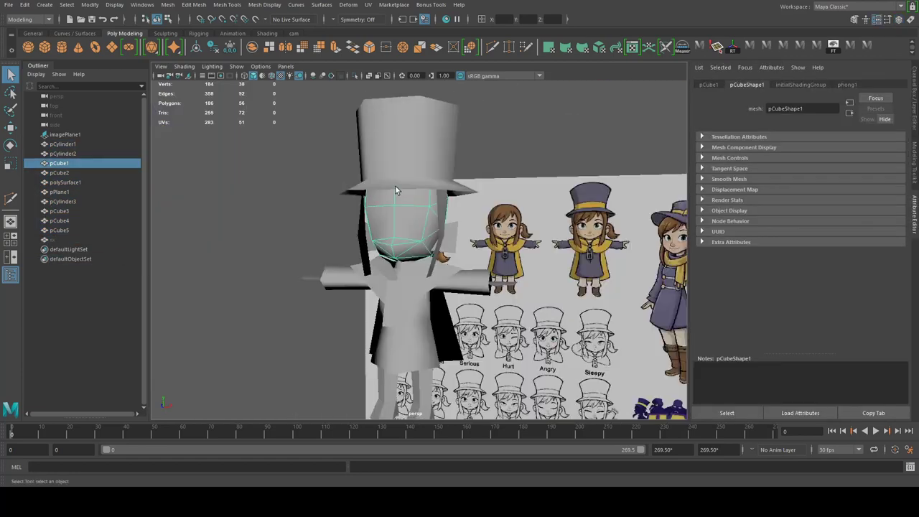
left_click(445, 280)
left_click_drag(445, 280, 370, 252, "alt")
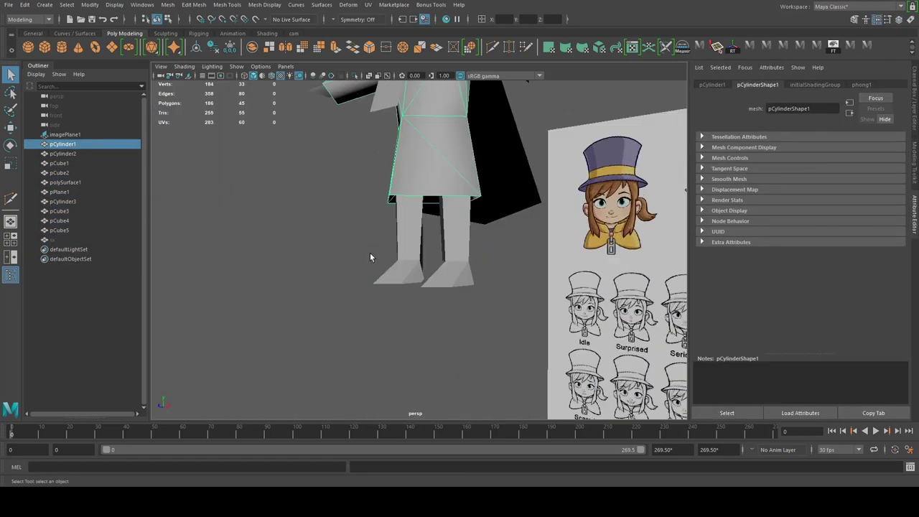
Isolate the legs and delete the horizontal edge loop around the shins.
key("ctrl+1")
left_click(391, 242)
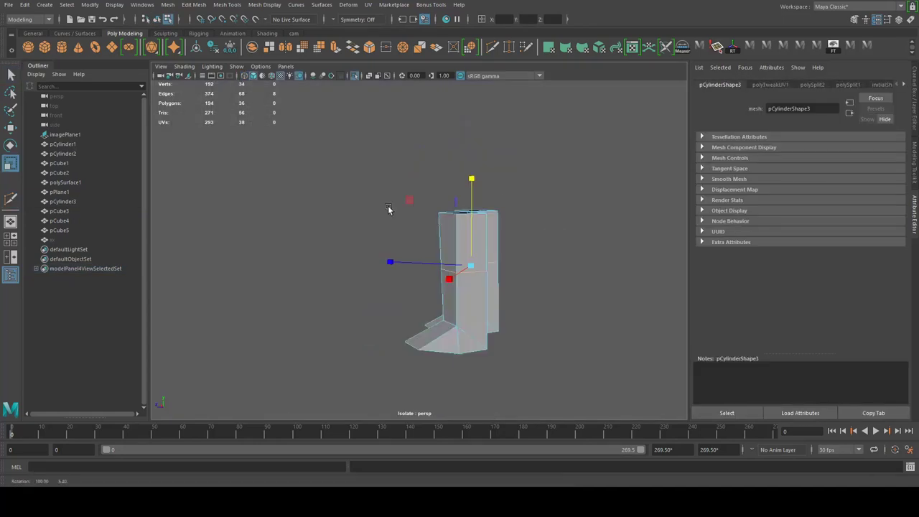
key("Delete")
left_click_drag(398, 234, 462, 247, "alt")
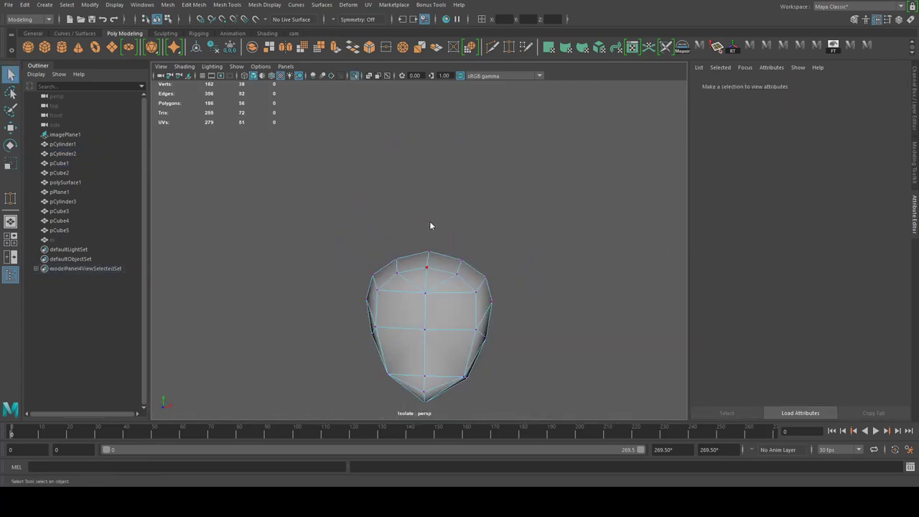
Isolate the head, adjust its lower central face vertex against the front reference, and spin the two diagonal edges beneath it.
left_click_drag(386, 213, 522, 313, "alt")
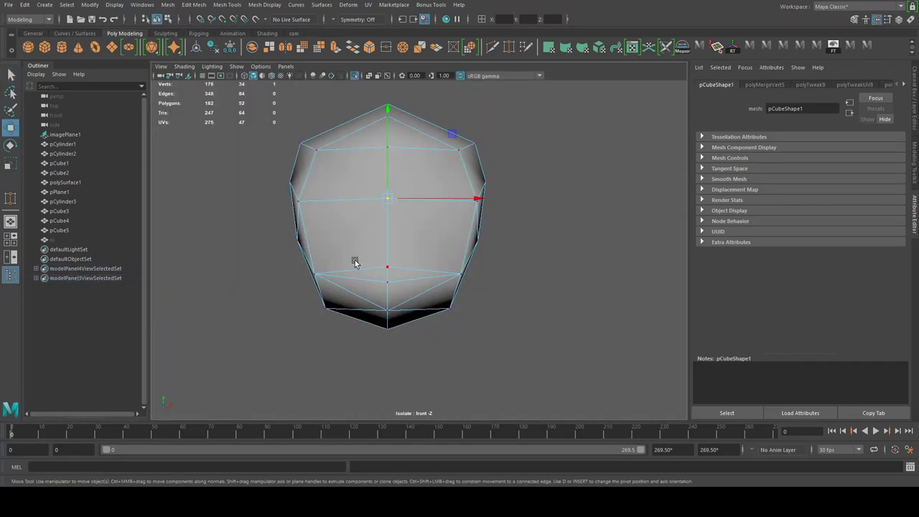
key("ctrl+1")
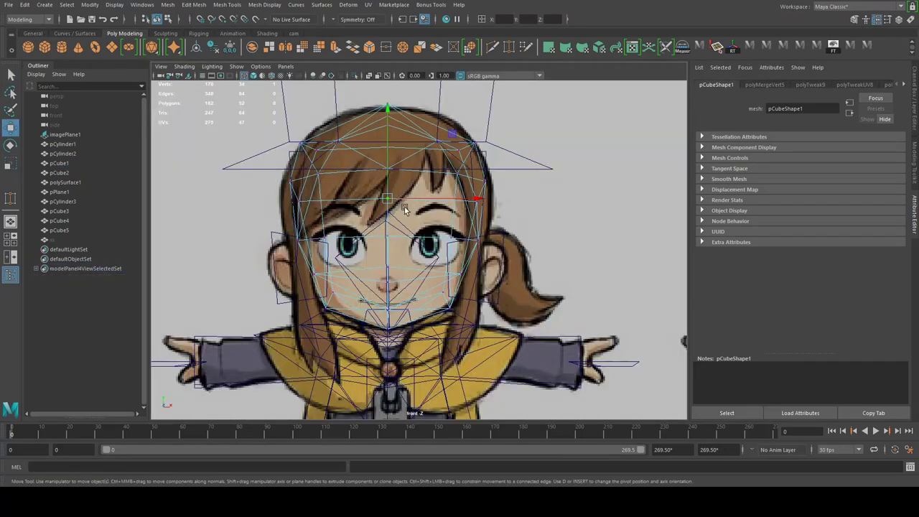
key("r")
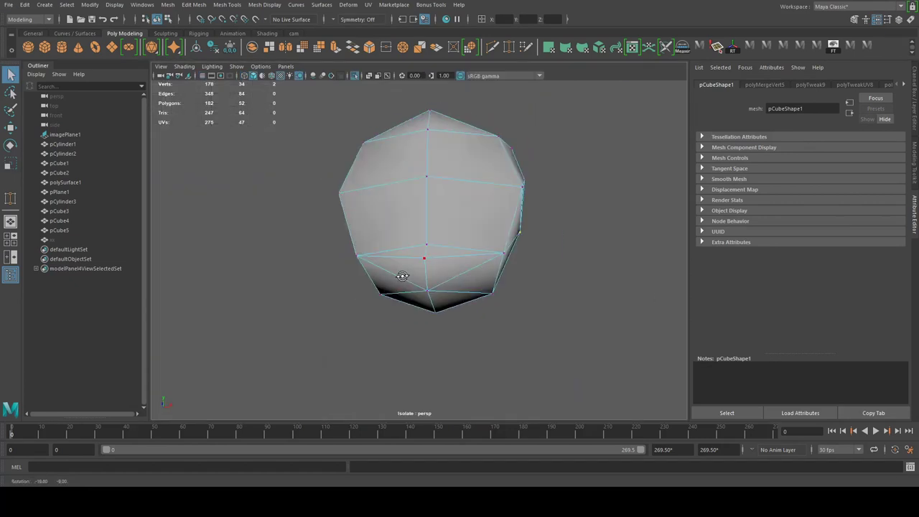
left_click_drag(402, 275, 430, 275, "alt")
key("ctrl+alt+Right")
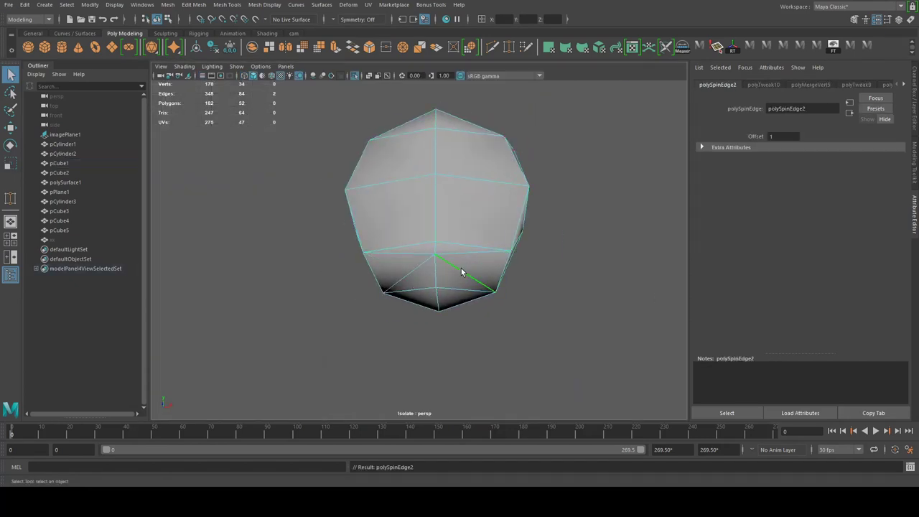
Cut extra edges across the lower face and scale the new pair of mouth-level vertices horizontally against the front reference.
key("F8")
key("w")
key("space")
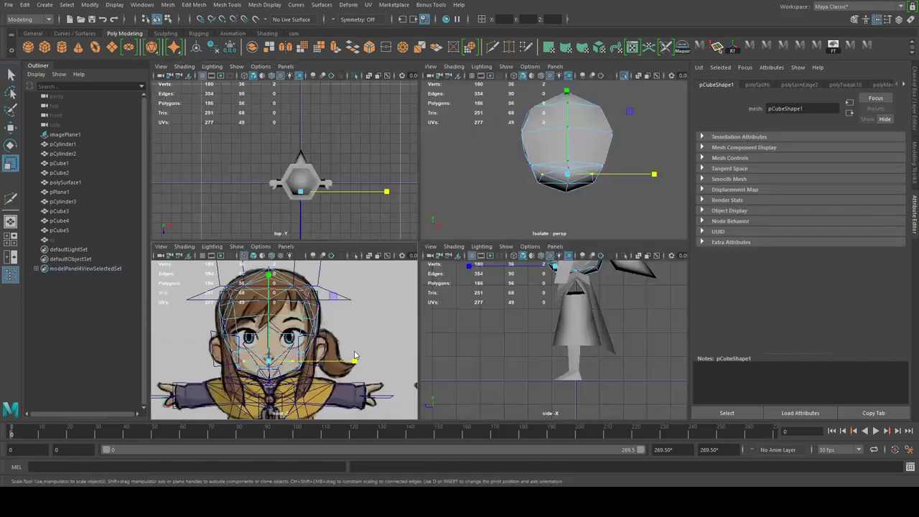
key("space")
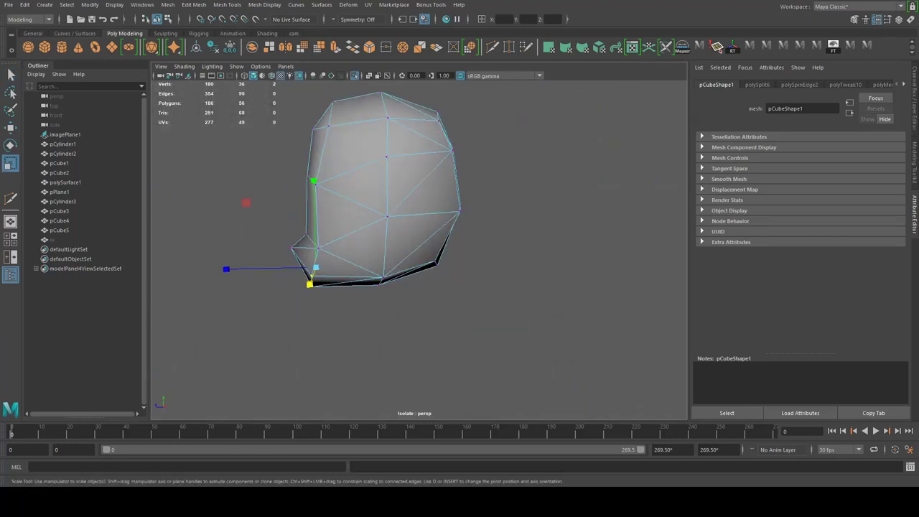
Move the chin and forehead vertices in depth to shape the profile, and cut a new edge beside the cheek.
key("w")
left_click_drag(348, 280, 344, 282)
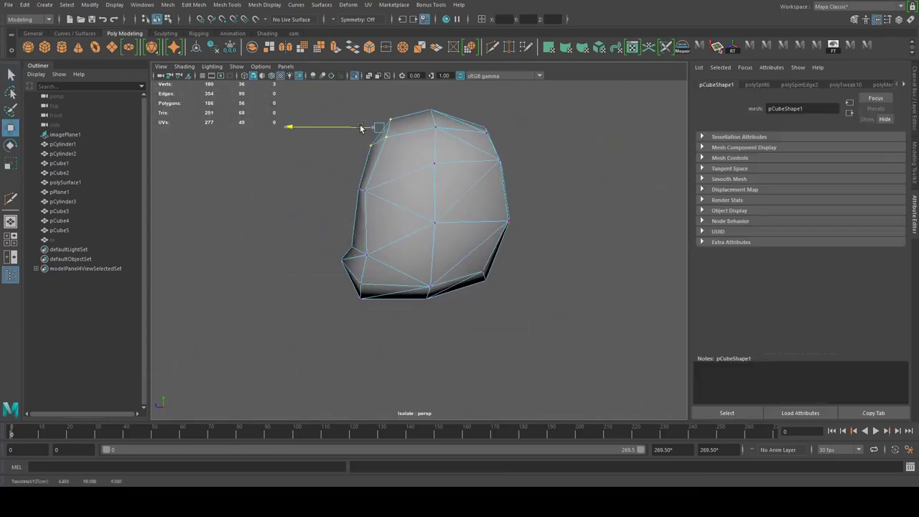
left_click_drag(361, 127, 344, 130)
left_click(363, 191)
key("Return")
left_click_drag(438, 237, 308, 280, "alt")
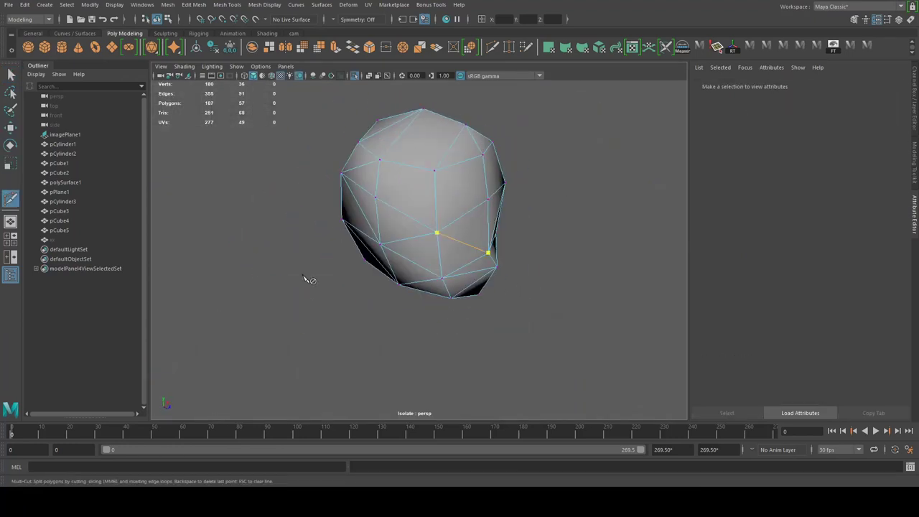
Rework the side of the head by revising the cheek cuts, merging a vertex pair and spinning the jaw edges.
key("q")
key("ctrl+z")
key("ctrl+z")
key("ctrl+z")
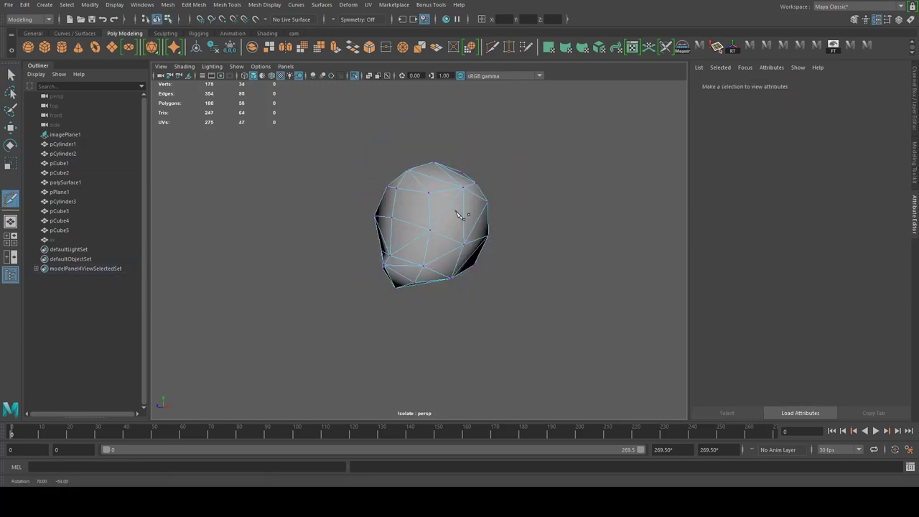
key("ctrl+z")
key("shift+z")
key("shift+z")
key("shift+z")
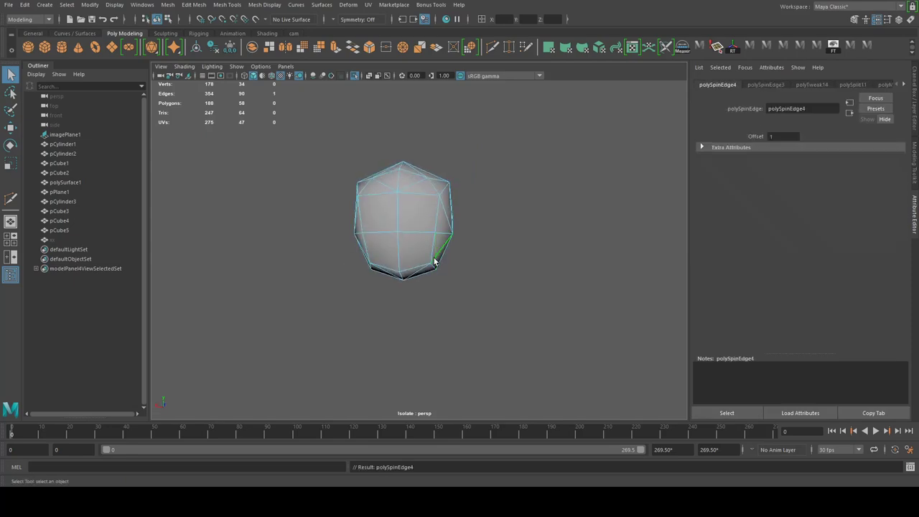
Reduce the head's side topology further by merging another vertex pair, and return to the full character.
key("ctrl+z")
key("shift+z")
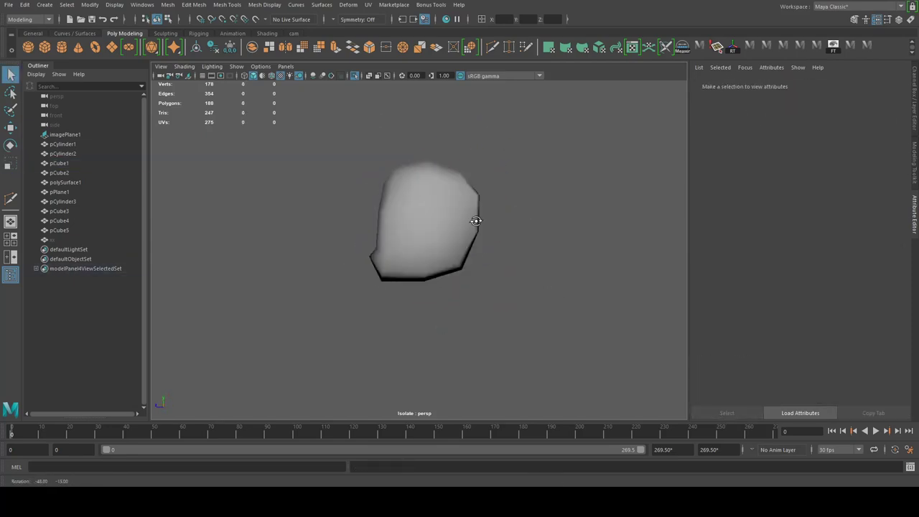
key("ctrl+z")
key("shift+z")
key("shift+z")
key("ctrl+z")
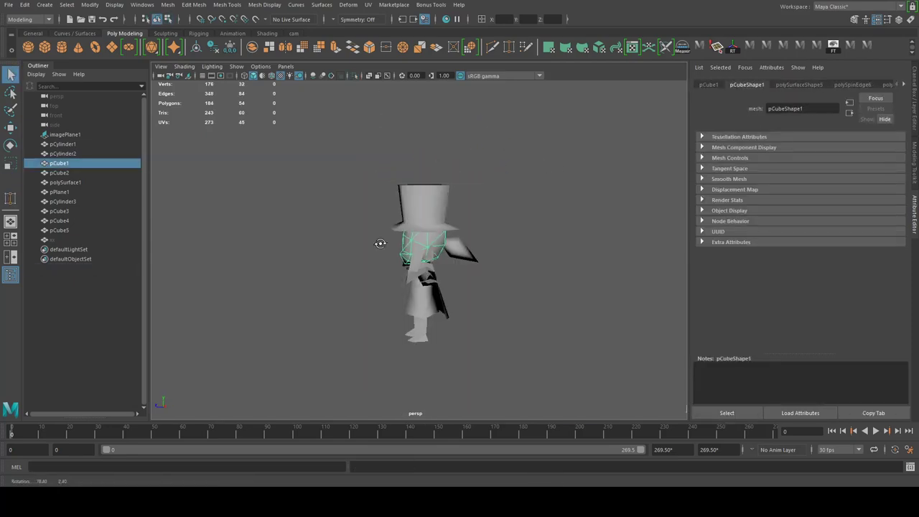
key("shift+z")
key("shift+z")
key("shift+z")
key("ctrl+z")
Isolate the head with World X symmetry and cut a new edge across the upper face on both sides.
left_click_drag(380, 239, 398, 270, "alt")
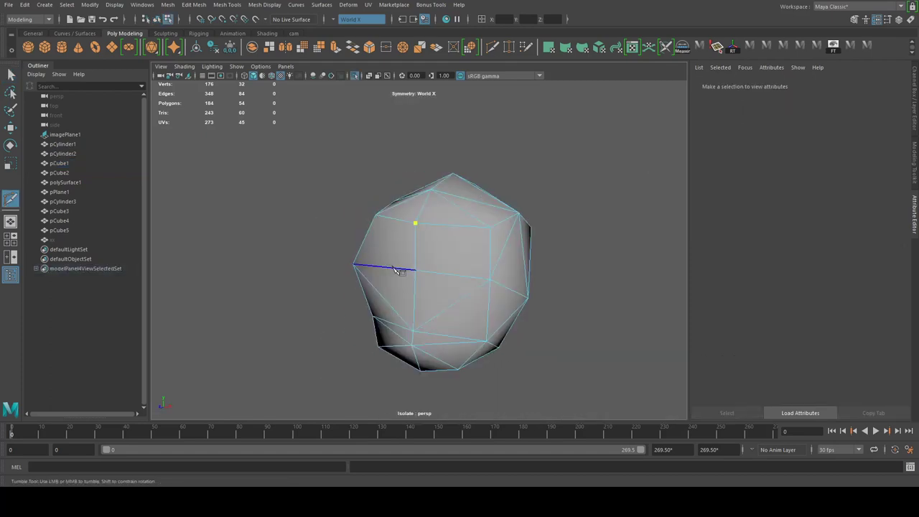
key("ctrl+z")
key("ctrl+z")
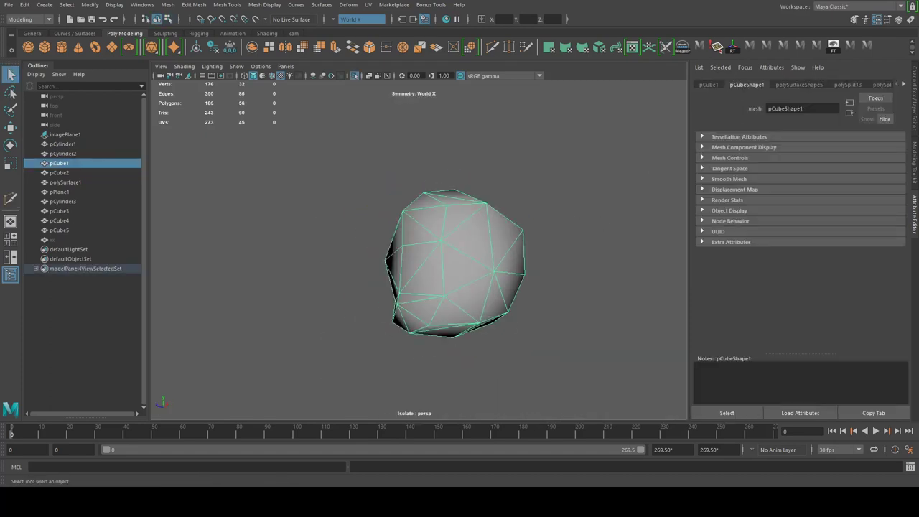
Move the central brow vertex of the head in depth in the side view to refine the face profile.
left_click_drag(388, 308, 400, 311, "alt")
key("space")
key("space")
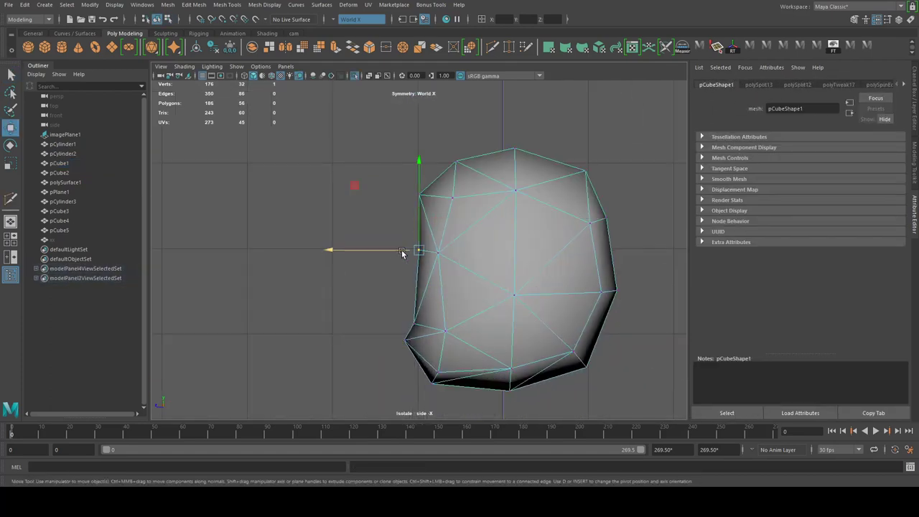
key("w")
key("space")
key("space")
left_click(444, 274)
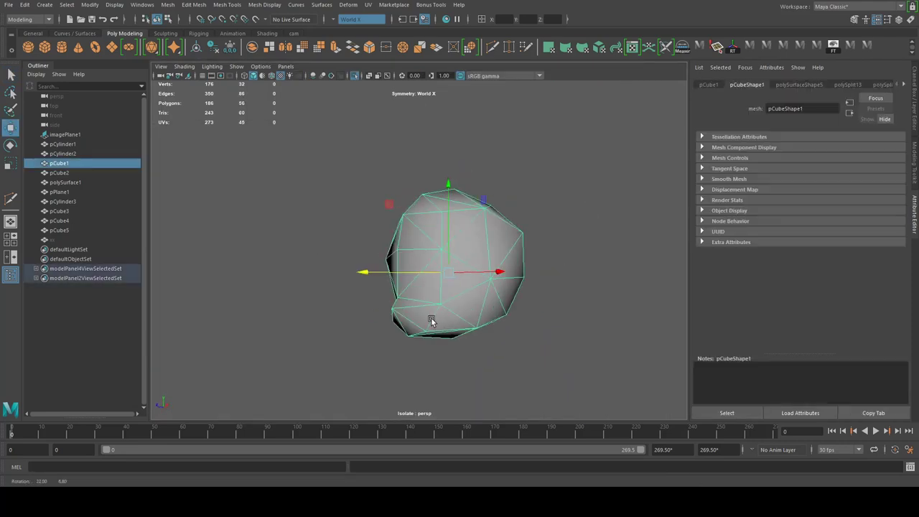
Examine the isolated head's shape and shading, and return to the full character with every mesh selected.
left_click(392, 322)
left_click(392, 322)
left_click_drag(393, 323, 402, 327, "alt")
left_click(402, 326)
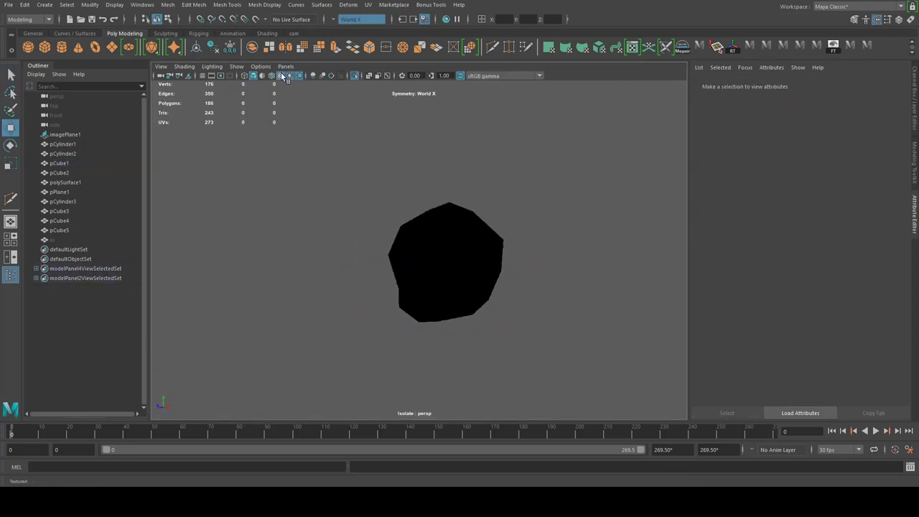
left_click(284, 77)
left_click(488, 251)
key("space")
key("space")
key("space")
key("space")
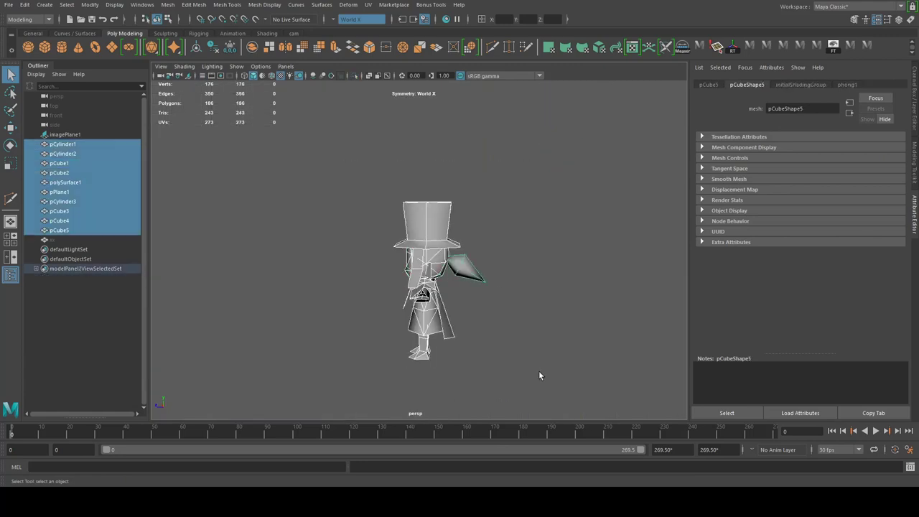
Refine the side hair strands symmetrically with cuts and merged vertices, and scale the hat's brim-joint vertices against the front reference.
left_click(443, 308)
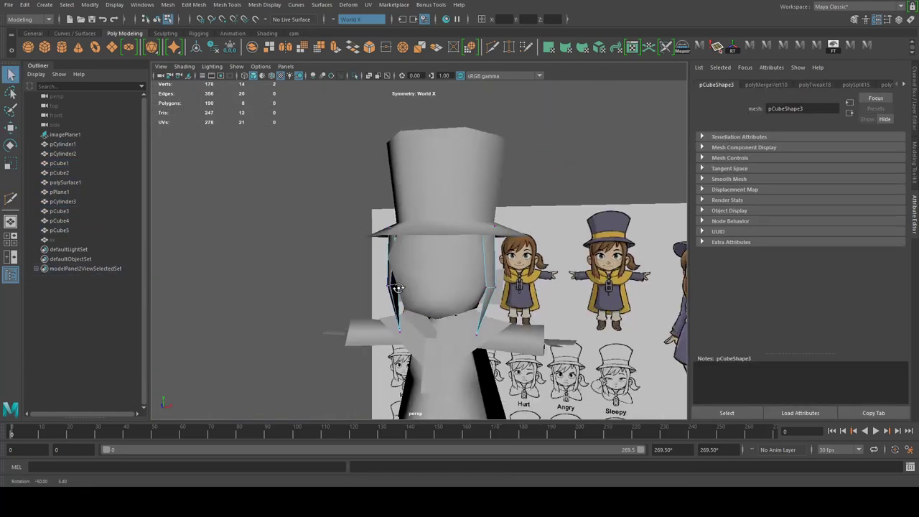
left_click_drag(431, 287, 382, 277, "alt")
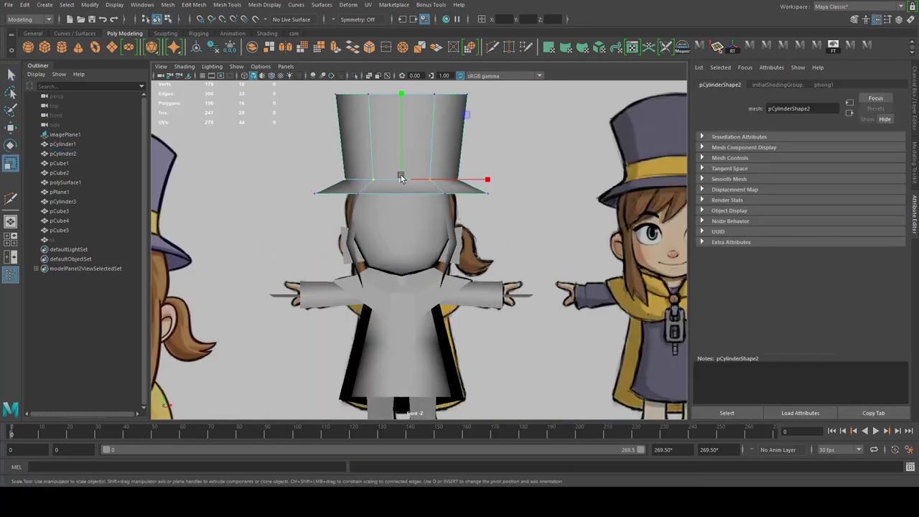
left_click_drag(439, 181, 646, 181)
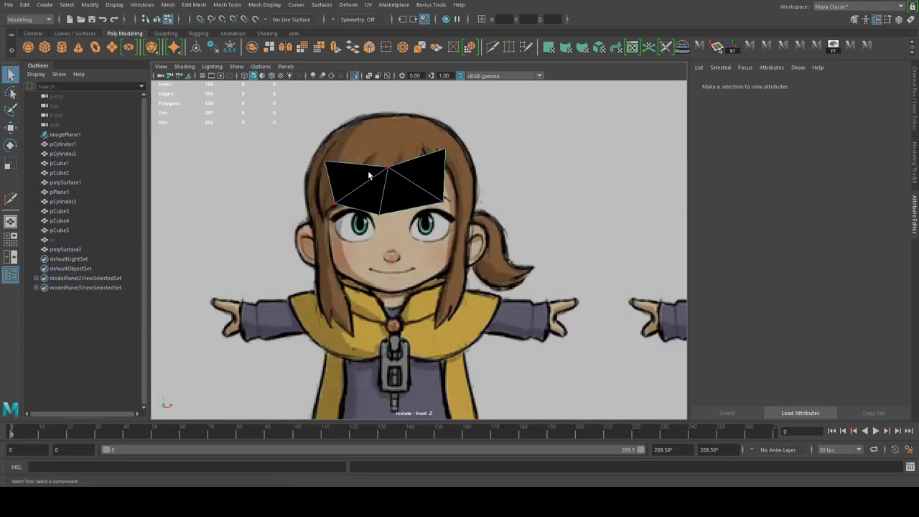
Build a four-triangle fringe over the forehead in the front view and place it on the character's head.
key("Return")
key("w")
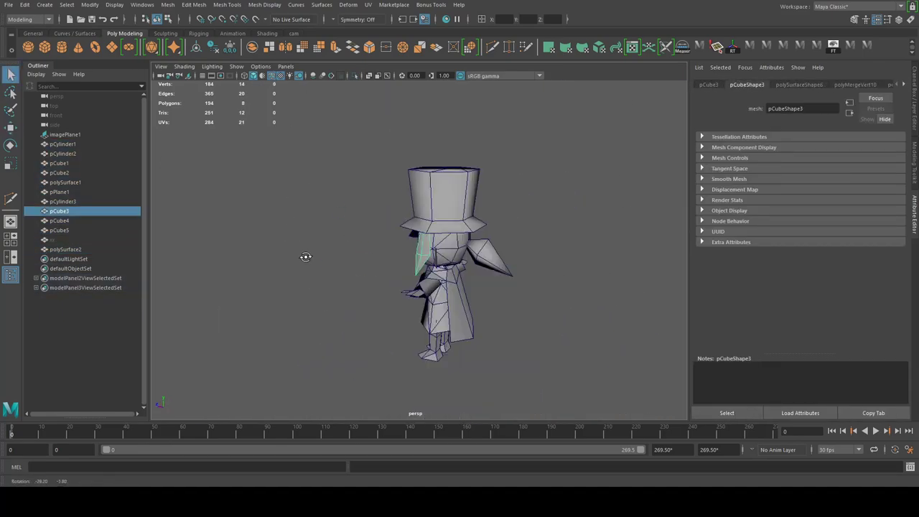
mouse_move(495, 388)
left_mouse_down()
mouse_move(375, 199)
mouse_move(534, 256)
left_mouse_up()
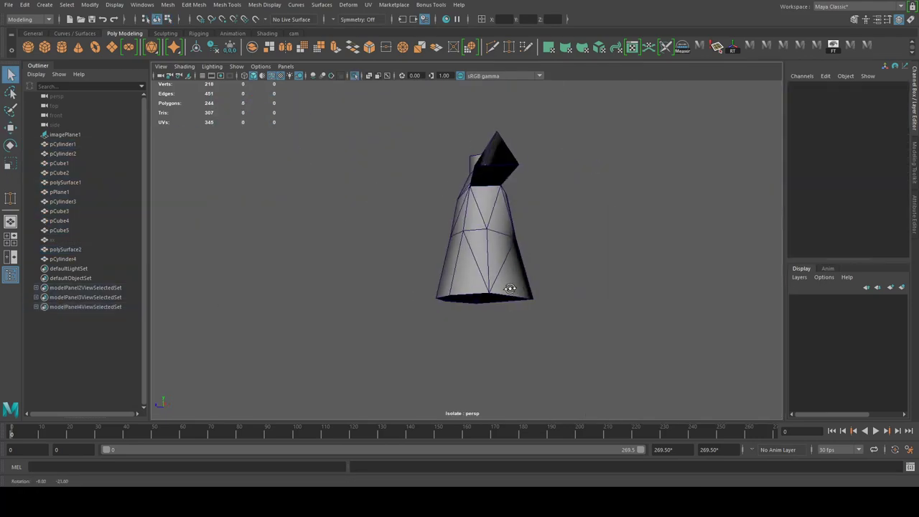
Isolate the torso, merge the middle waist vertex on its side into the neighbouring one, and tidy the surrounding edges.
left_click_drag(510, 288, 543, 287, "alt")
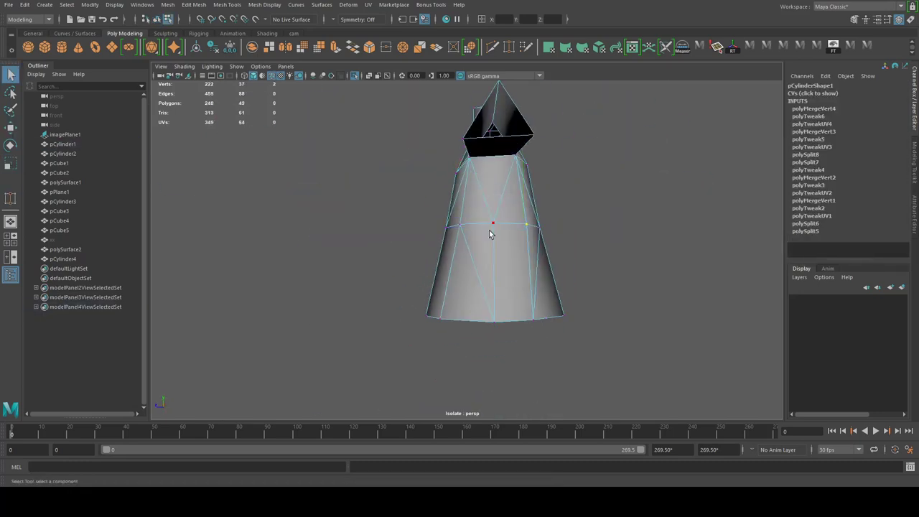
left_click_drag(493, 223, 526, 225)
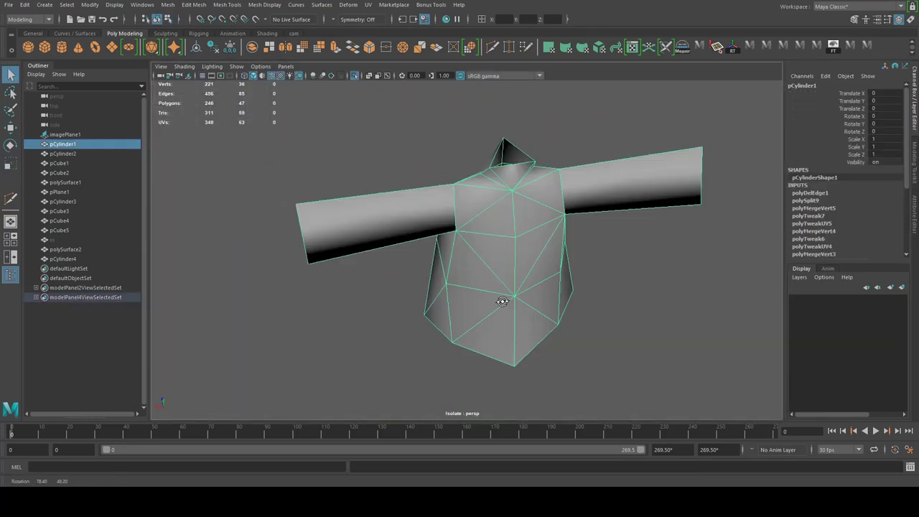
mouse_move(501, 301)
left_mouse_down("alt")
mouse_move(574, 303)
mouse_move(504, 308)
left_mouse_up("alt")
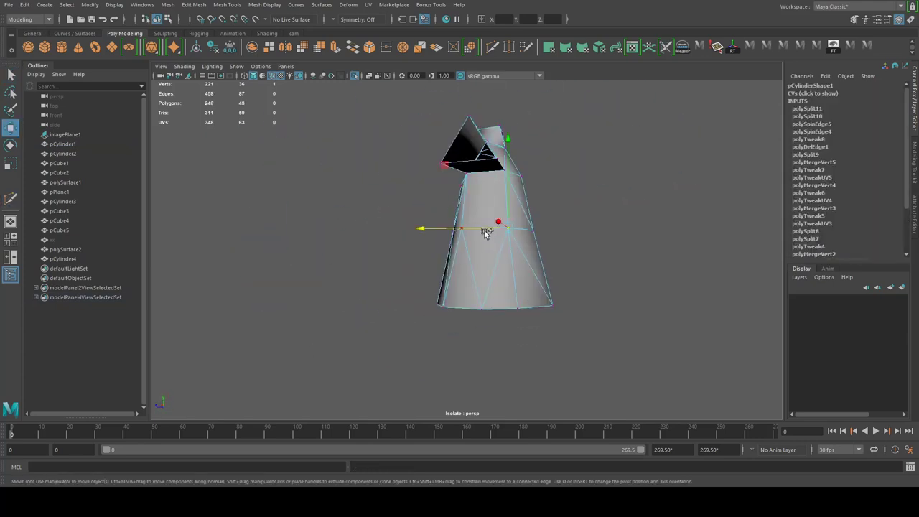
Reposition the torso's side waist vertices, delete one half of the mesh and mirror the other half across.
left_click_drag(486, 232, 524, 273, "alt")
left_click_drag(446, 205, 529, 200, "alt")
key("r")
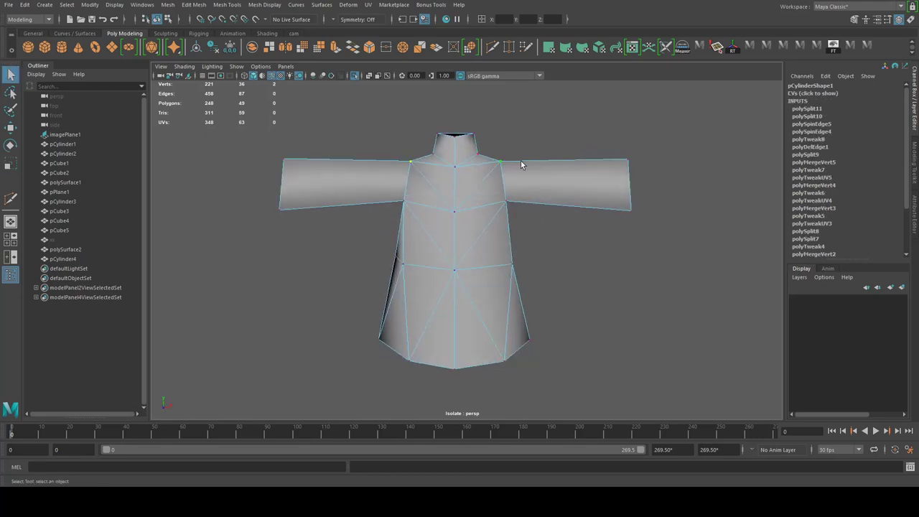
left_click_drag(521, 165, 431, 301, "alt")
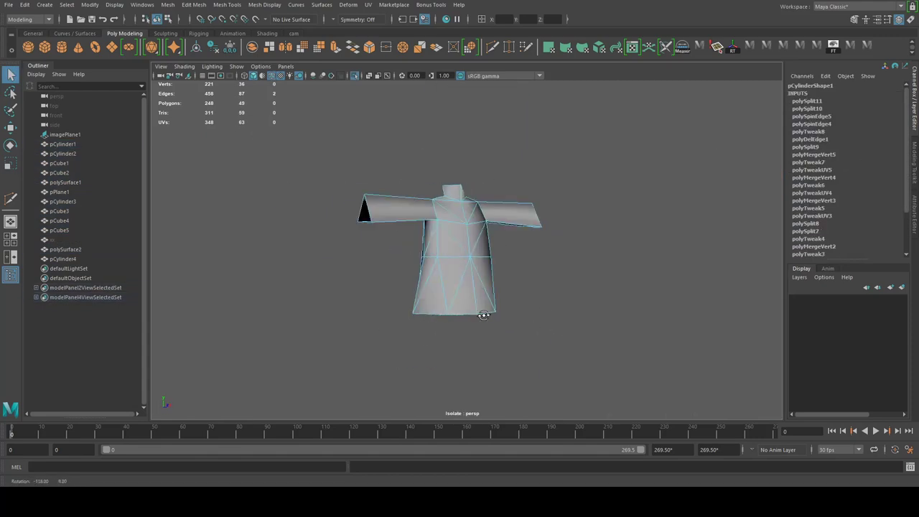
left_click_drag(304, 134, 475, 353)
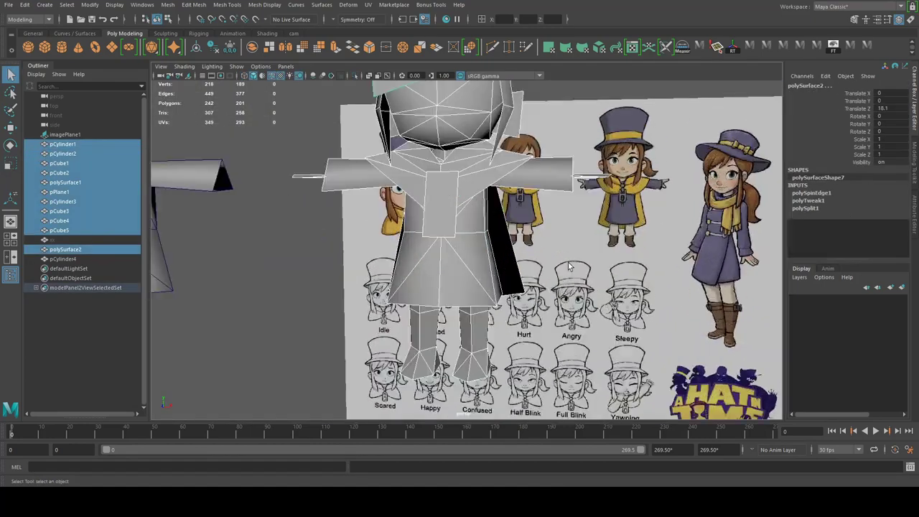
Simplify the hands by welding outline vertices and cutting a replacement edge, and compare the torso with the front reference.
left_click_drag(430, 259, 332, 257, "alt")
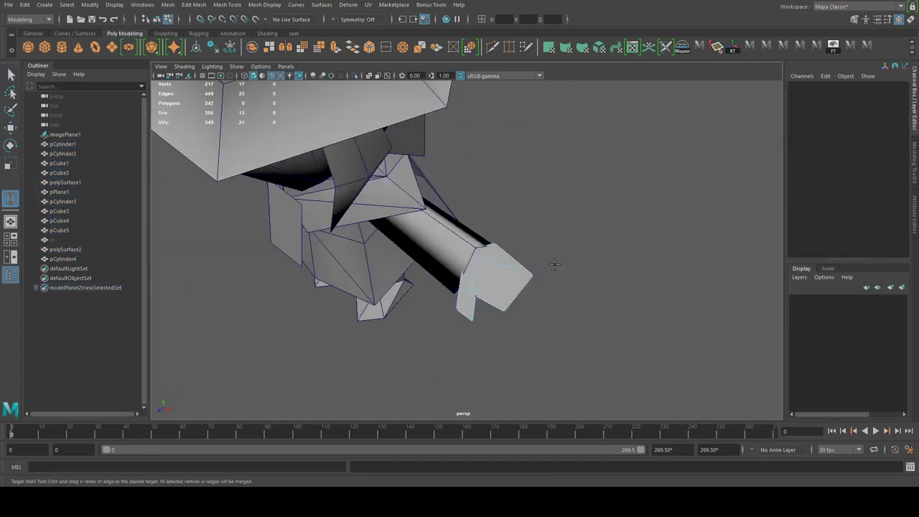
left_click_drag(553, 263, 508, 285, "alt")
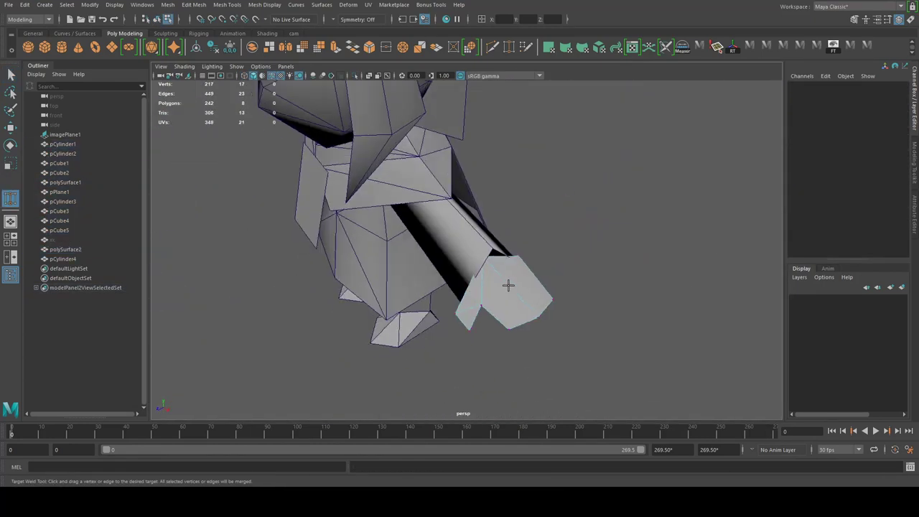
key("ctrl+1")
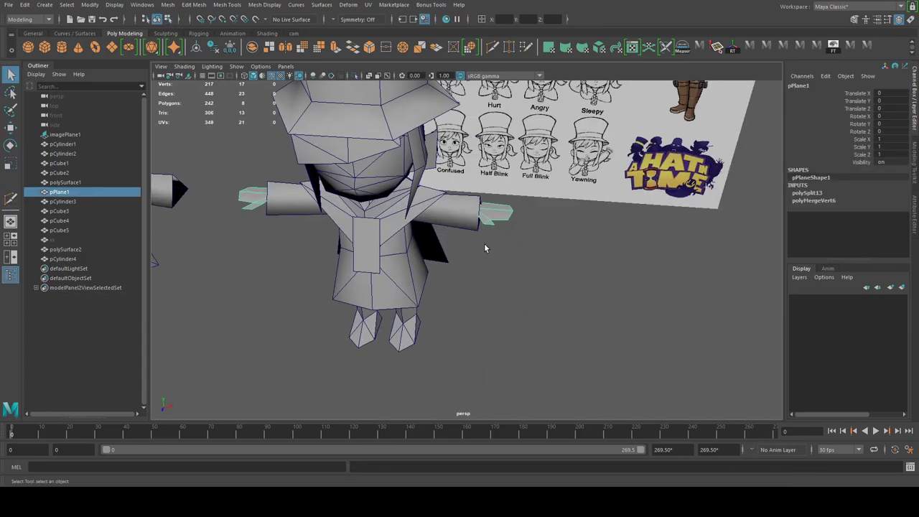
left_click_drag(483, 243, 380, 203, "alt")
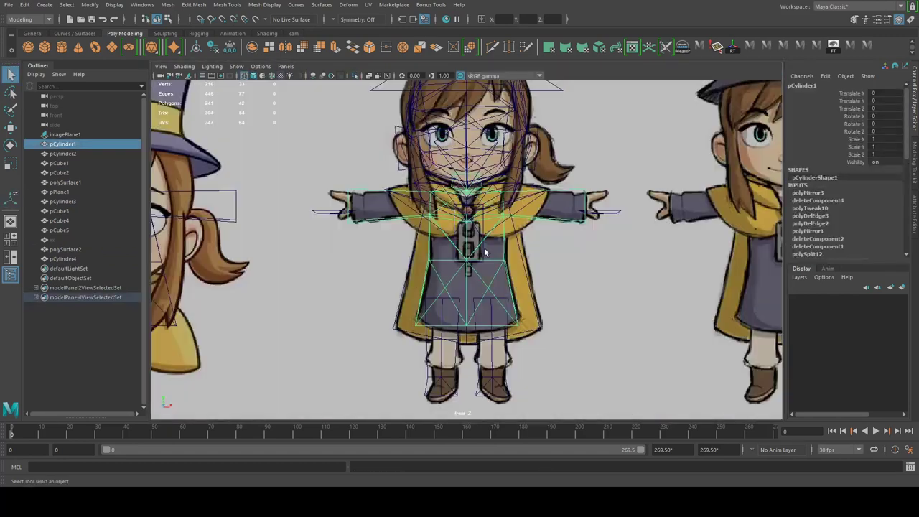
Fit the character's UVs over the front-facing figure of xx2.png in the UV Editor and select the fringe.
scroll(539, 282, "up", 5)
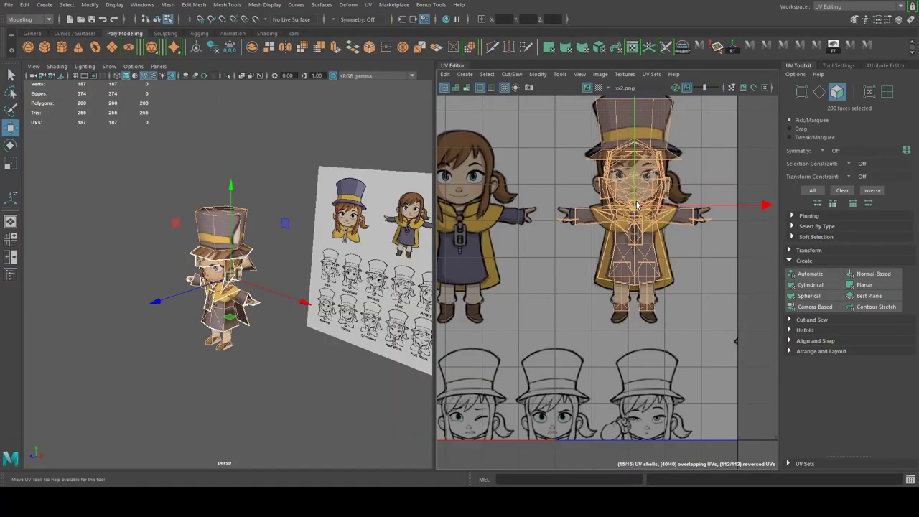
scroll(639, 215, "up", 8)
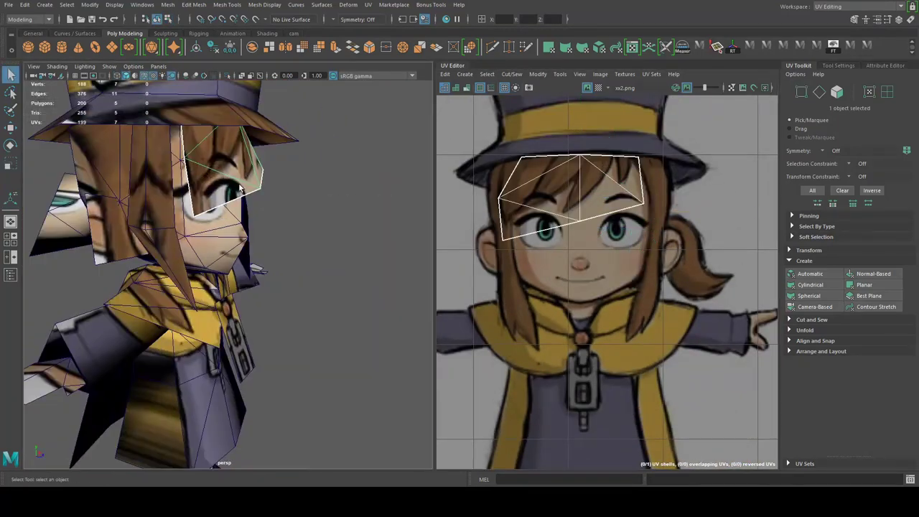
Show the whole character again, project UVs onto the top hat's side faces strip by strip and select the resulting shells.
left_click_drag(216, 194, 247, 195, "alt")
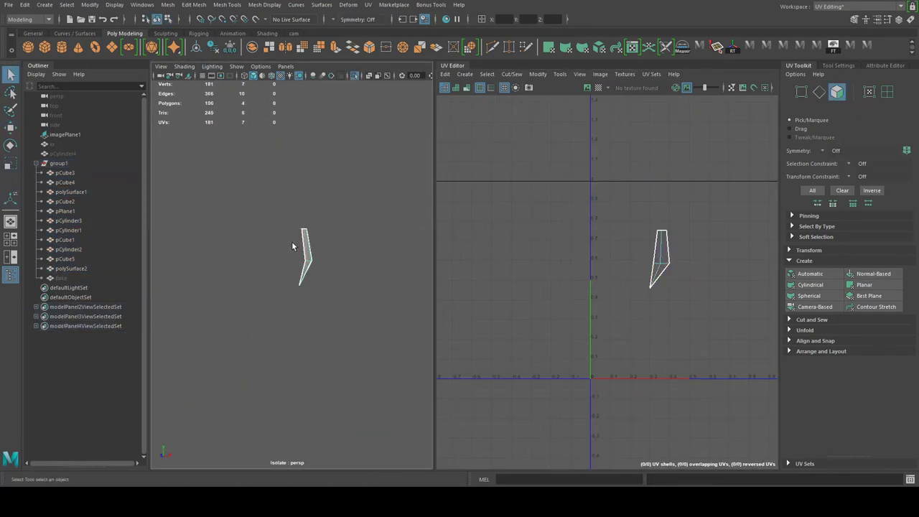
key("F8")
key("ctrl+1")
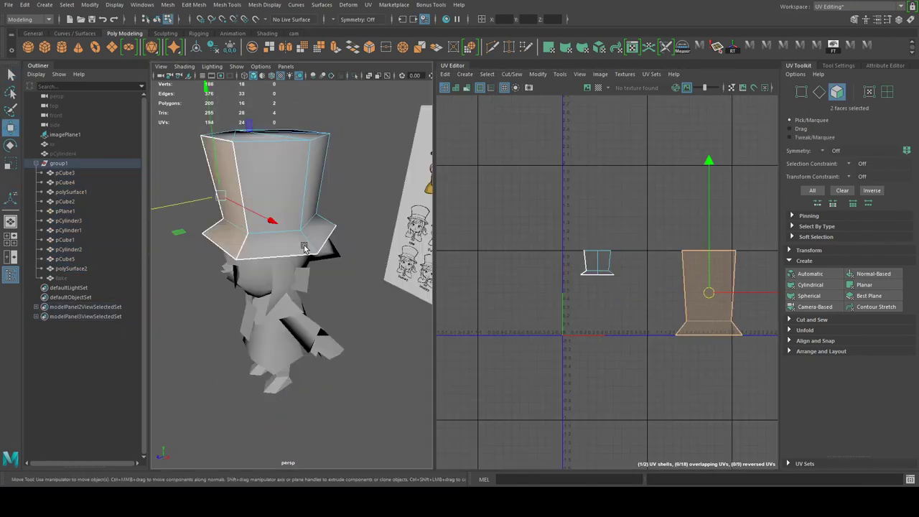
left_click(810, 274)
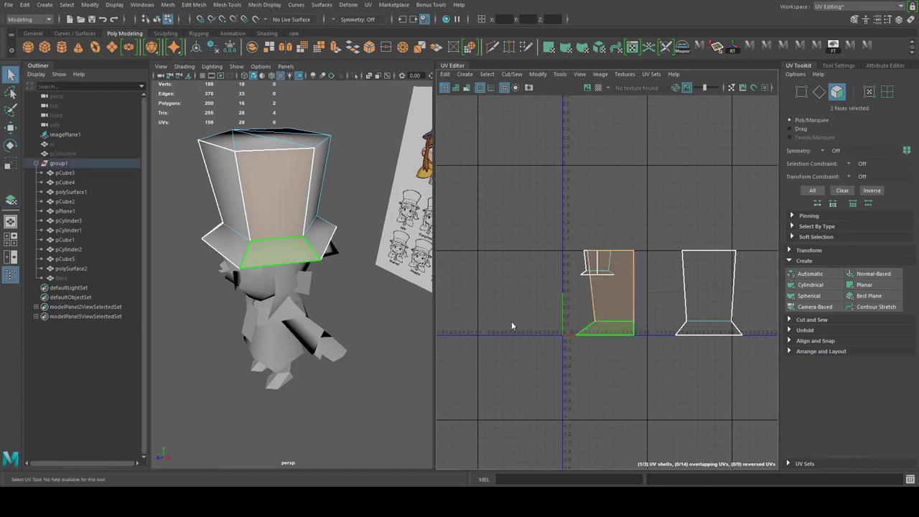
left_click(267, 226)
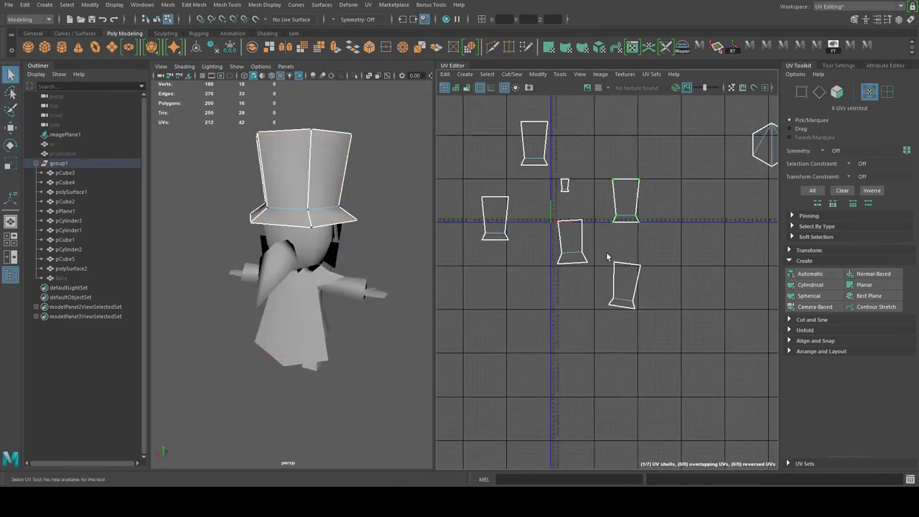
left_click_drag(491, 125, 583, 271)
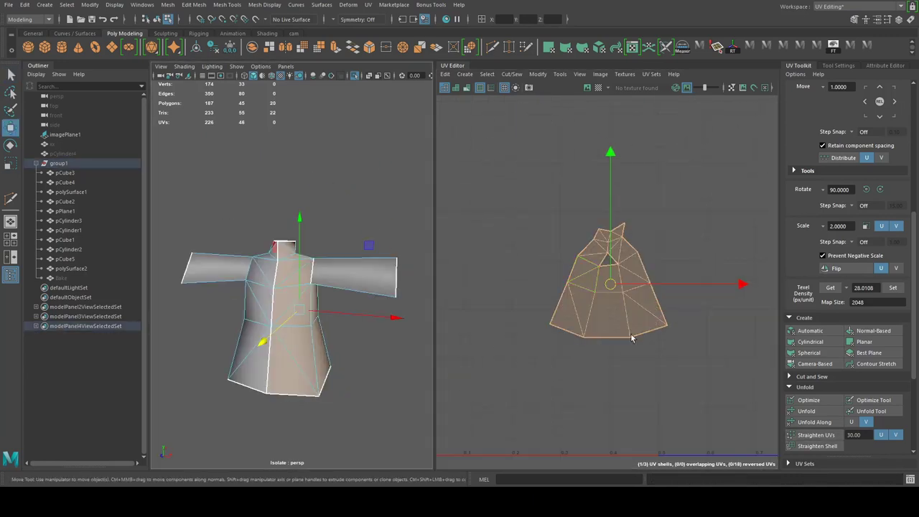
Unfold the isolated torso's UVs and examine the shell's distortion with the checker pattern.
left_click_drag(359, 287, 387, 289, "alt")
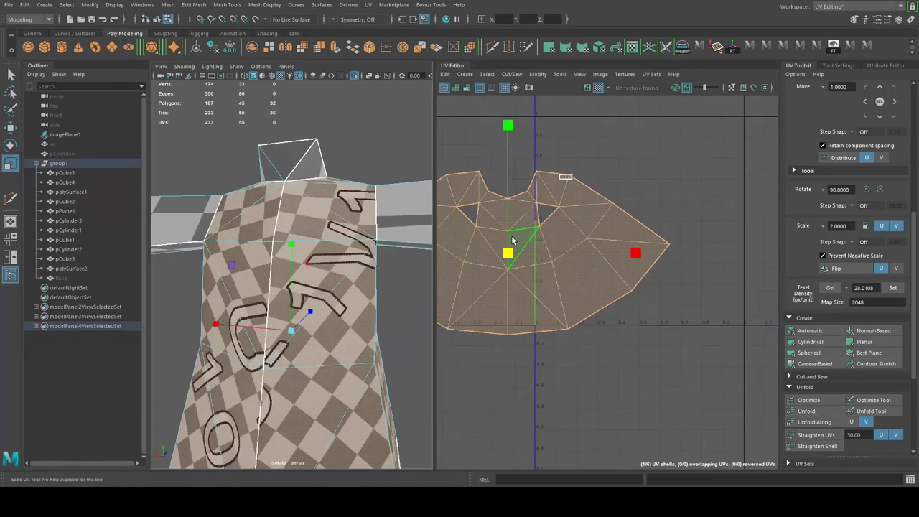
left_click_drag(338, 273, 363, 272, "alt")
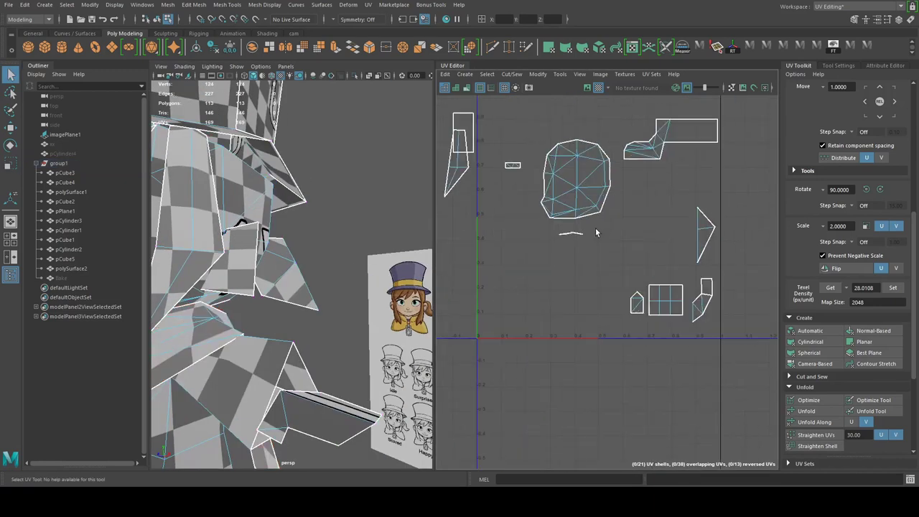
Join the isolated head's open UV seam and adjust the UV points around the lower part of its shell.
key("w")
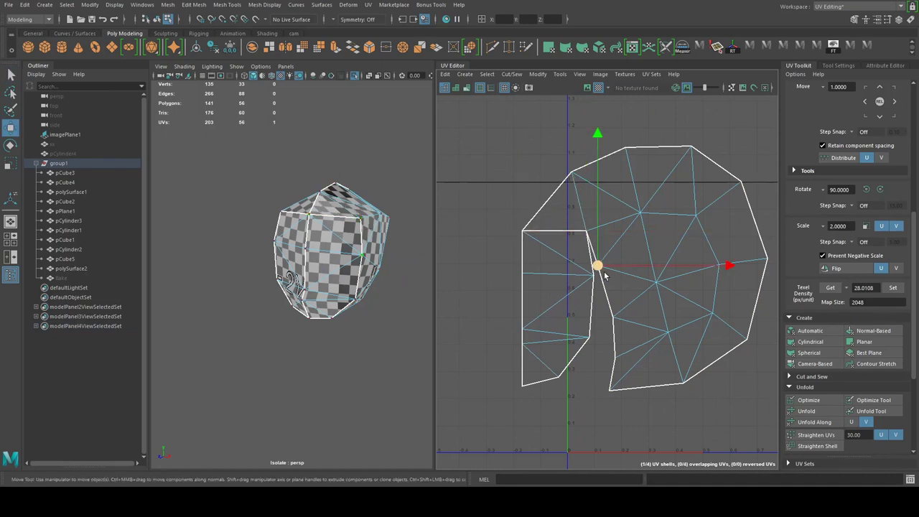
left_click_drag(767, 433, 766, 433)
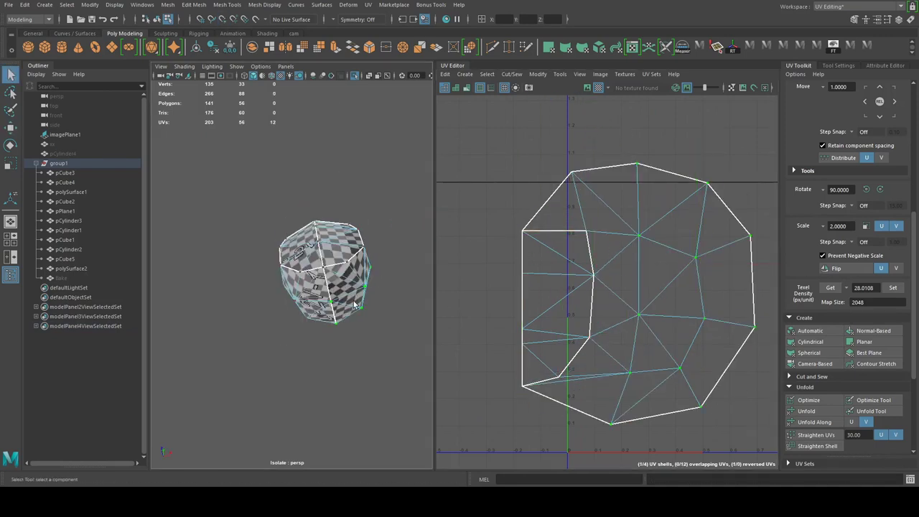
key("ctrl+z")
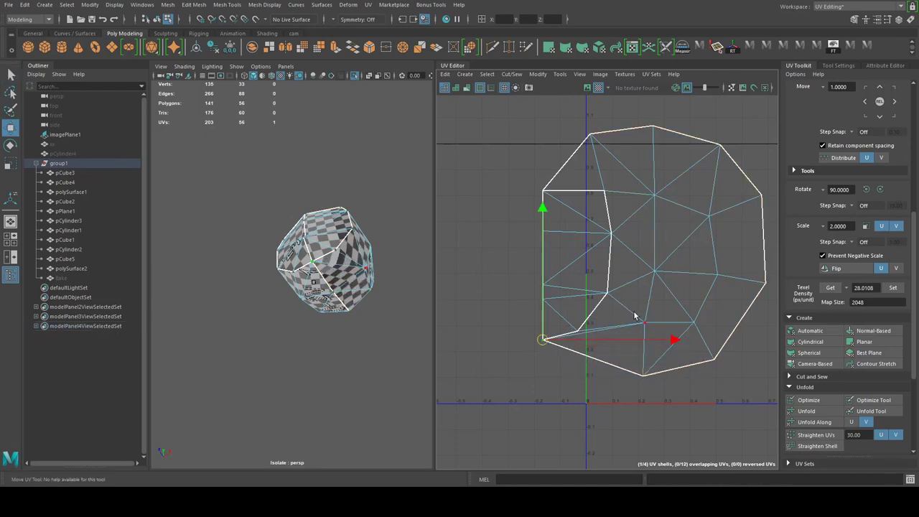
scroll(292, 325, "up", 5)
key("q")
scroll(199, 372, "down", 5)
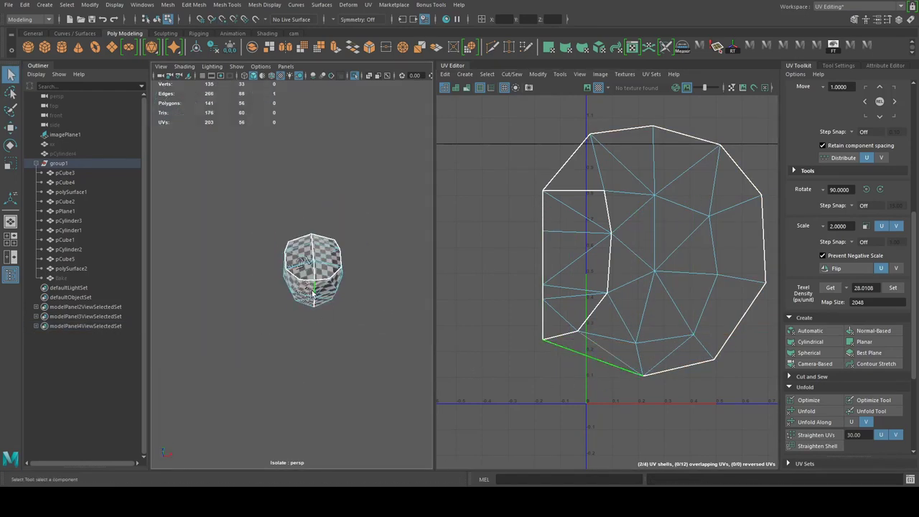
left_click(629, 338)
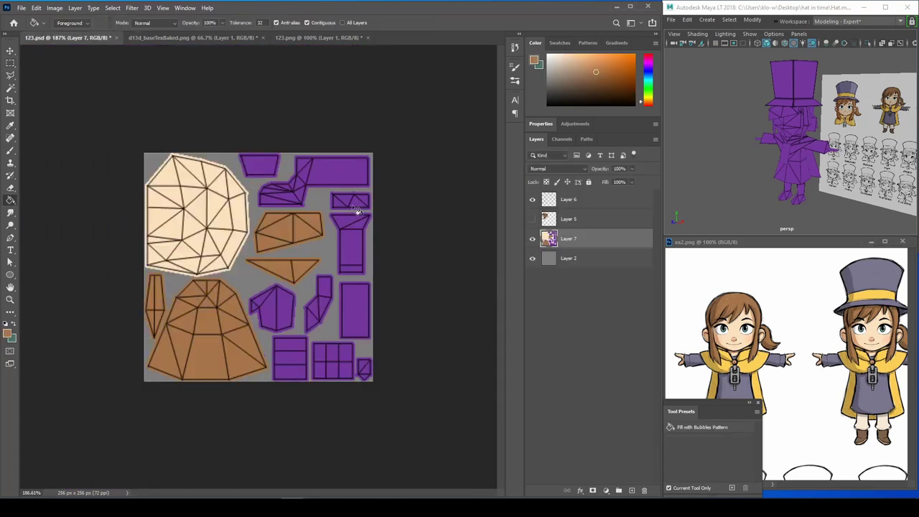
Switch to Photoshop and fill 123.psd's islands on Layer 7: yellow cape, grey-purple clothes, skin-toned hand, brown boot and cream legs.
scroll(201, 309, "up", 10, "alt")
key("m")
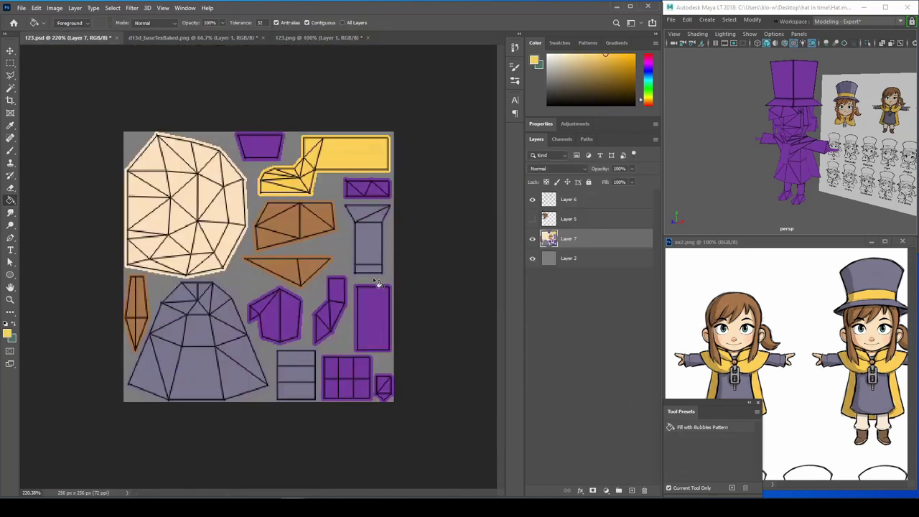
left_click(274, 316)
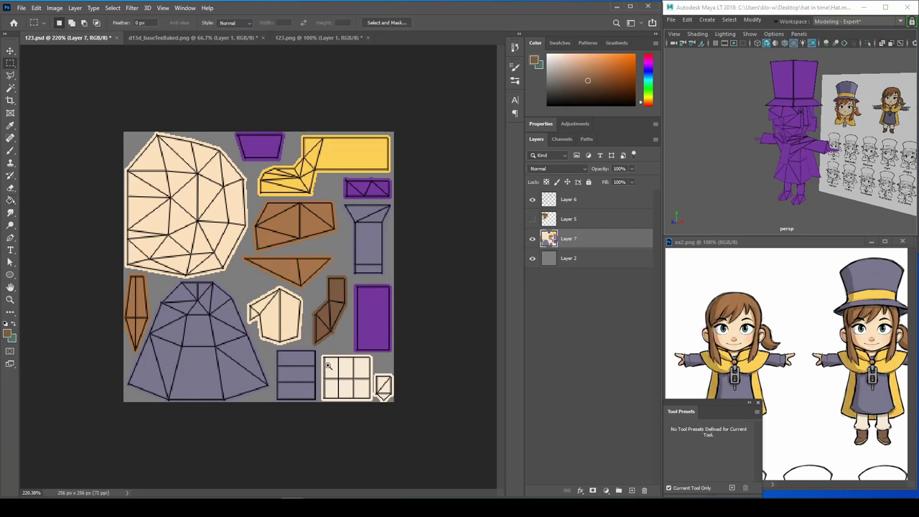
scroll(380, 387, "up", 5, "alt")
Rename the wireframe layer UV at 37% opacity, and fill the zipper island grey and the small upper island skin tone on Layer 7.
left_click(568, 201)
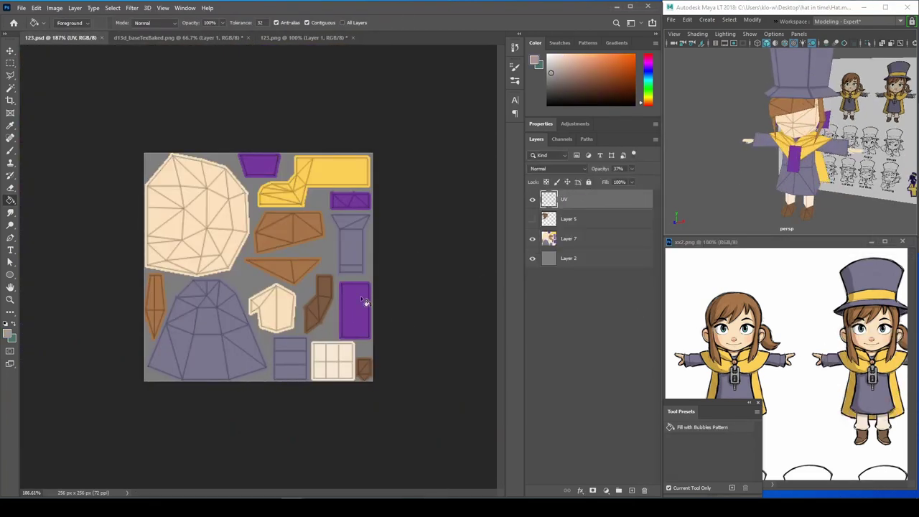
left_click(569, 238)
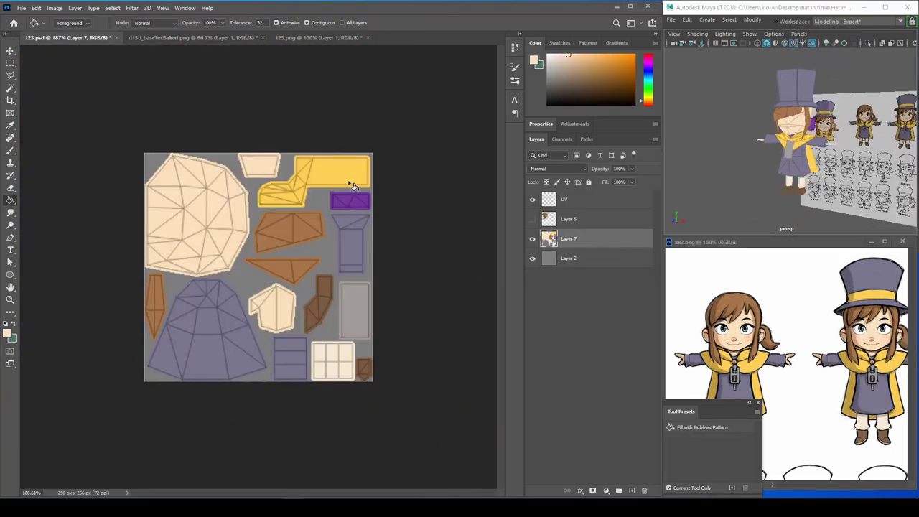
left_click_drag(825, 154, 790, 165, "alt")
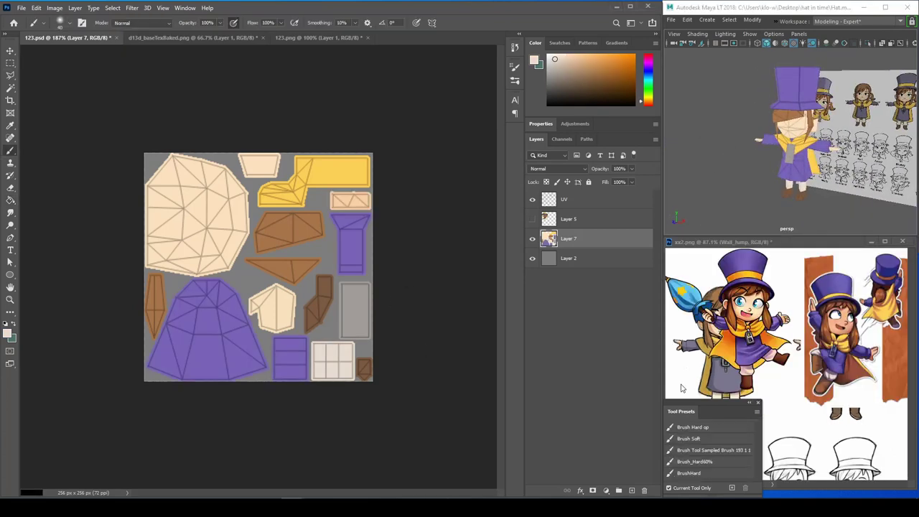
Name the layers Face_t, Light, Sh, Gradient and Base, and set up a Dodge layer with Color Dodge blending.
left_click(617, 225)
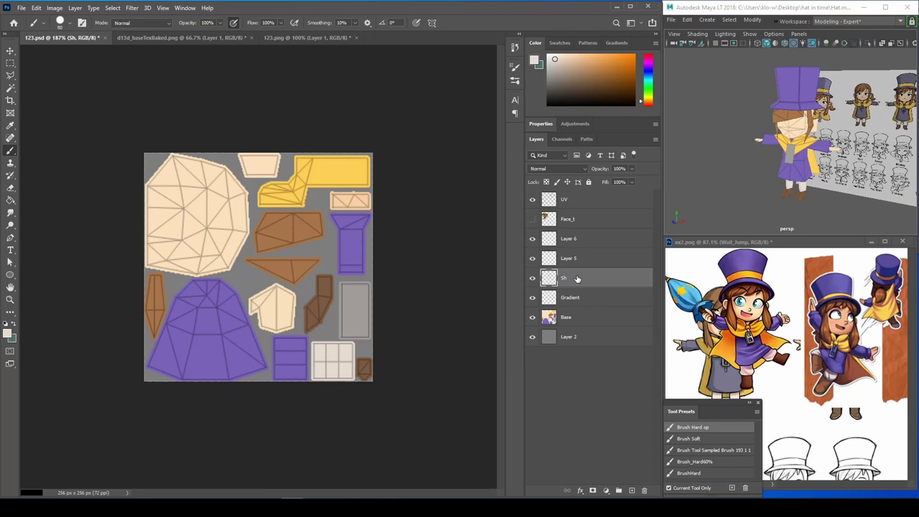
double_click(569, 238)
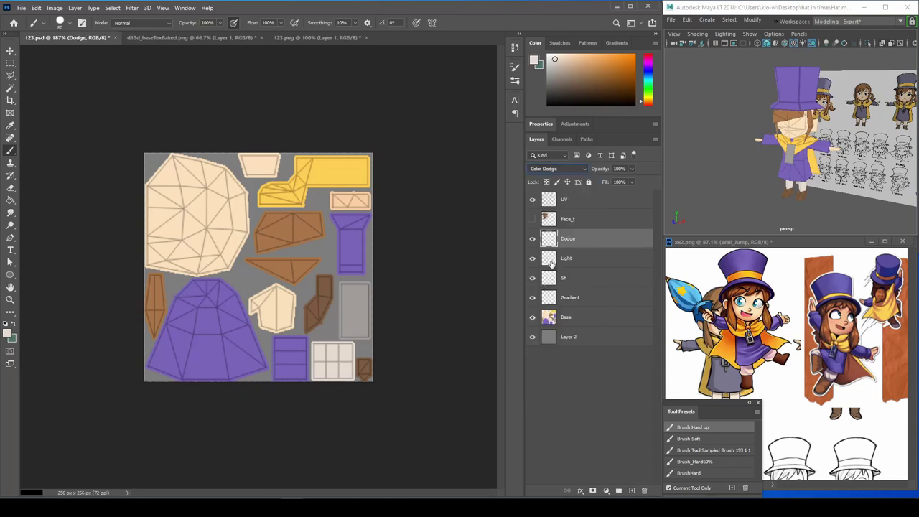
Select the purple sleeve island from the Base layer and add a new layer named Line above Light.
left_click(549, 320)
key("w")
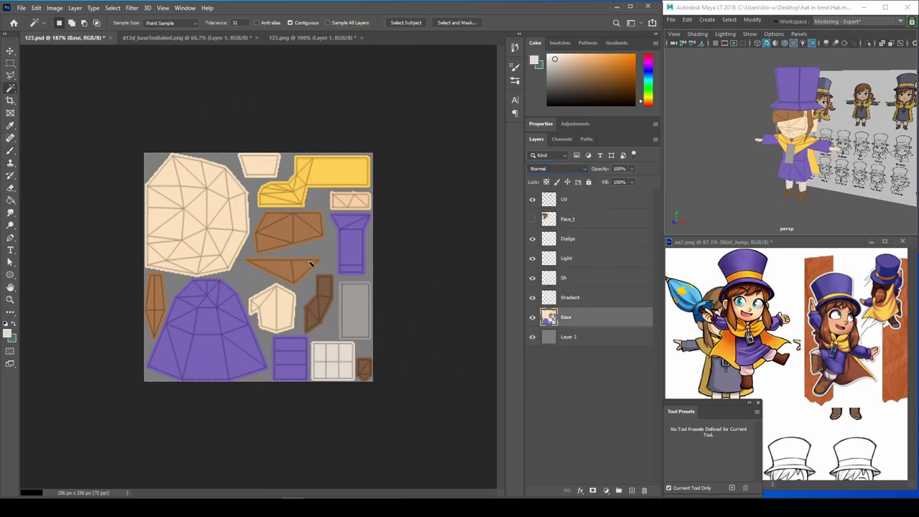
key("b")
scroll(306, 409, "up", 4, "alt")
left_click(566, 258)
key("ctrl+shift+alt+n")
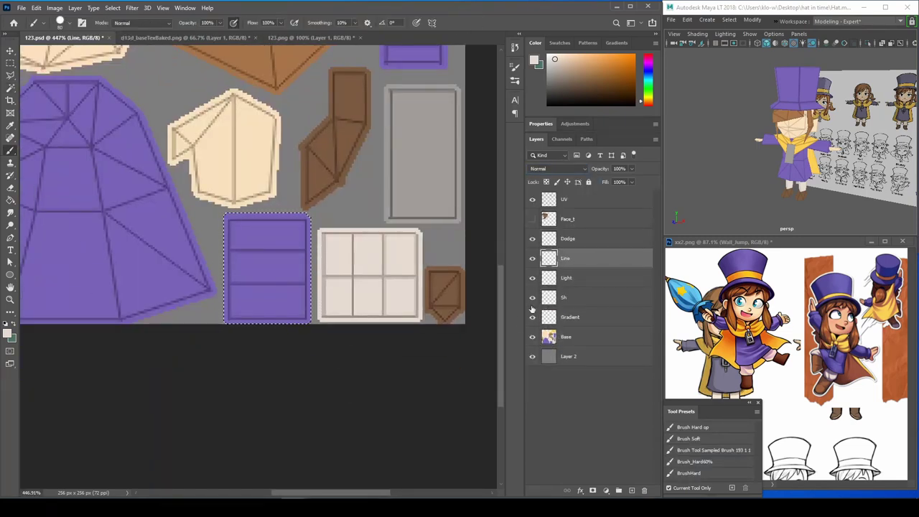
Paint dark purple cuff lines across the sleeve island on the Line layer and isolate the character in Maya to check them.
left_click(803, 312, "alt")
left_click(601, 90)
key("f")
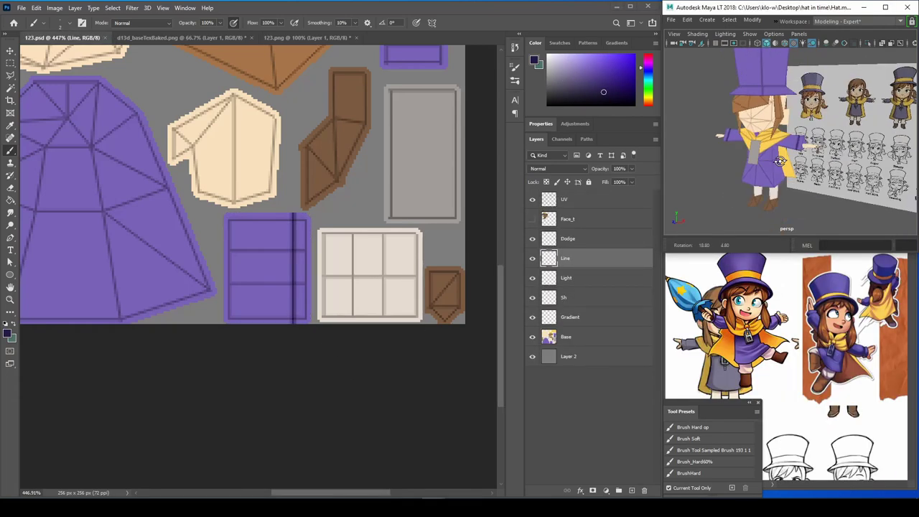
key("ctrl+1")
Shade the edges and lower part of the sleeve island with dark purple on the Sh layer.
left_click(636, 316)
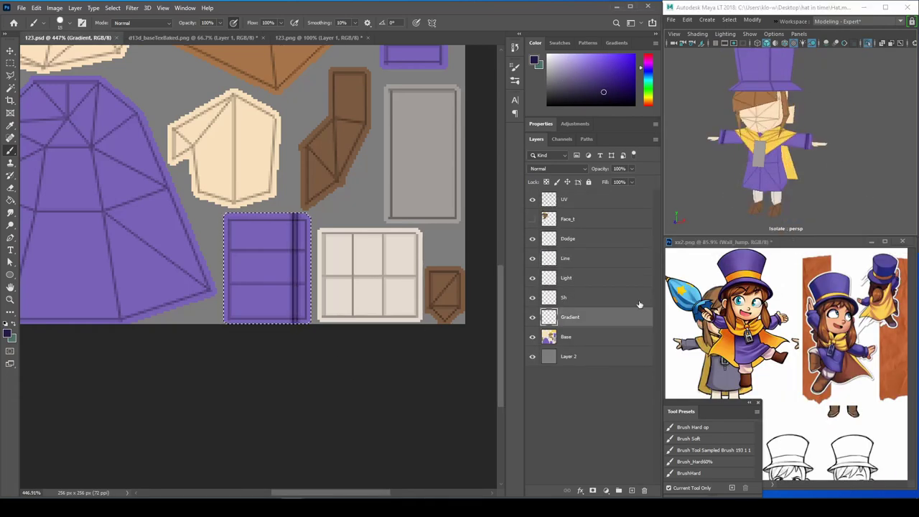
key("alt+bracketright")
mouse_move(214, 316)
left_mouse_down()
mouse_move(267, 319)
mouse_move(267, 222)
mouse_move(267, 308)
mouse_move(256, 208)
left_mouse_up()
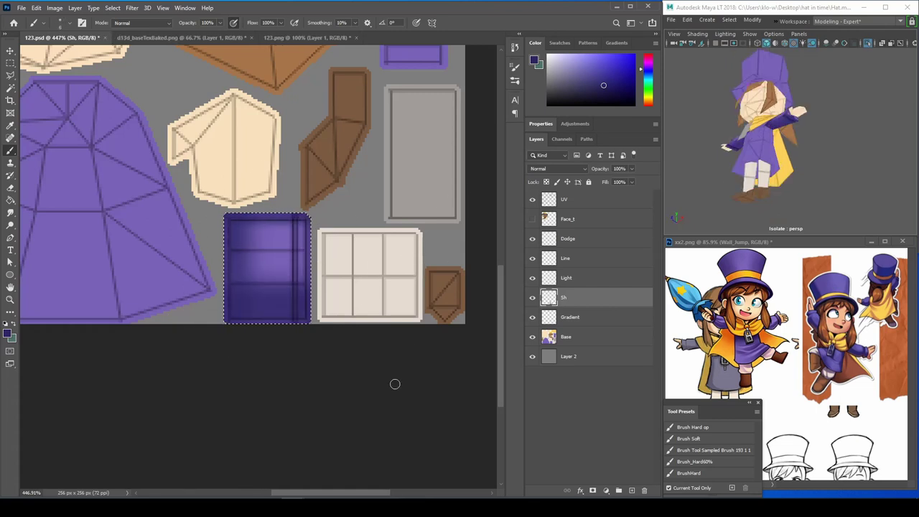
Try painting mauve shading over the selected leg island on the Base layer.
scroll(383, 349, "up", 1, "alt")
left_click_drag(174, 202, 348, 295)
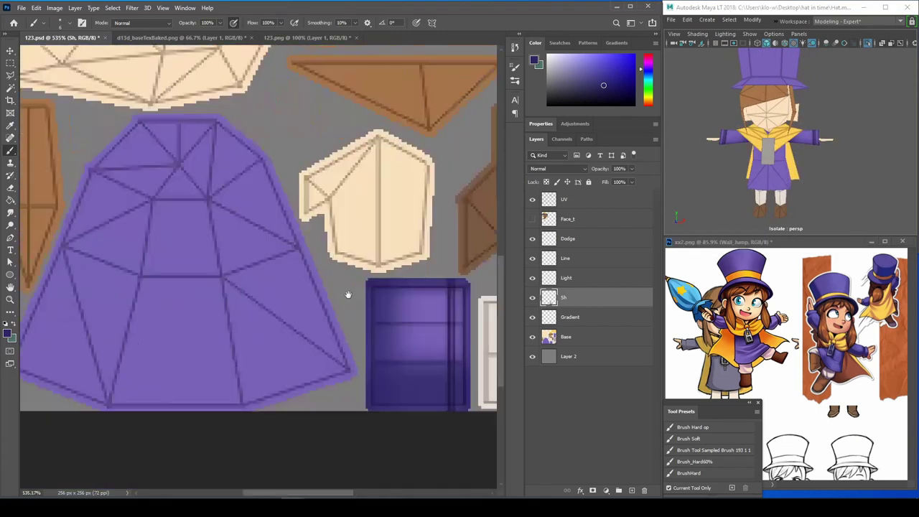
scroll(348, 294, "down", 3, "alt")
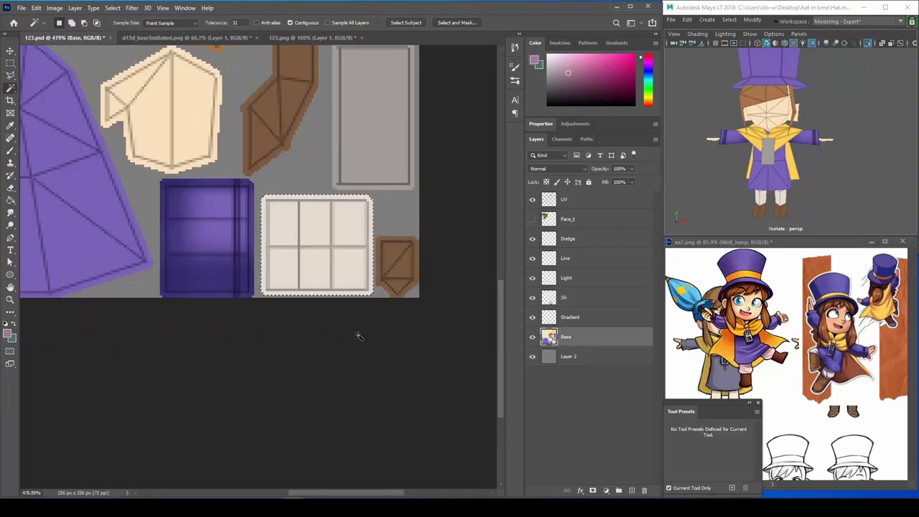
left_click_drag(350, 248, 269, 238)
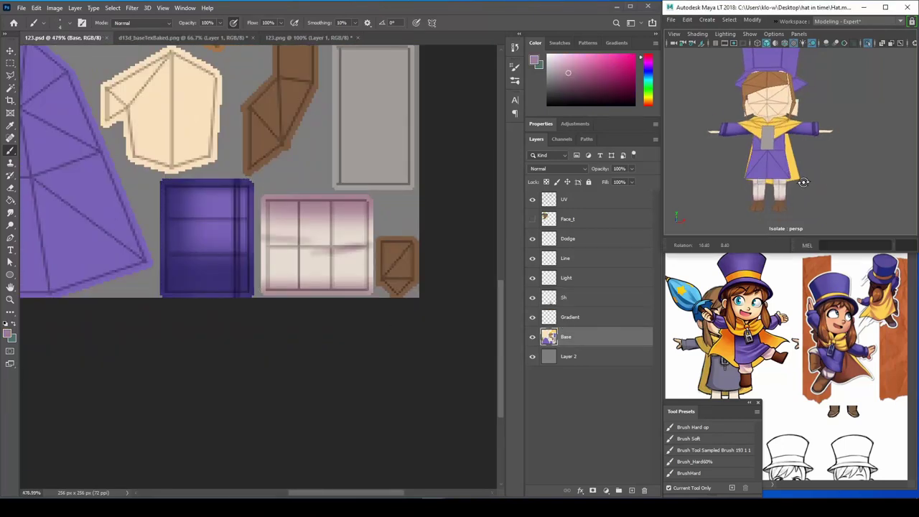
key("ctrl+z")
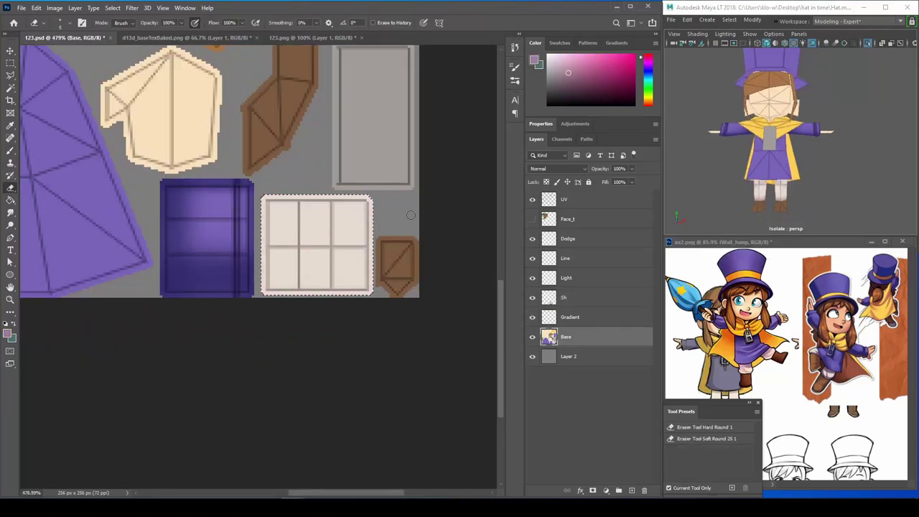
Paint mauve shading and fold marks on the leg island on the Sh layer, and inspect it without the UV wireframe.
key("alt+bracketright")
key("alt+bracketright")
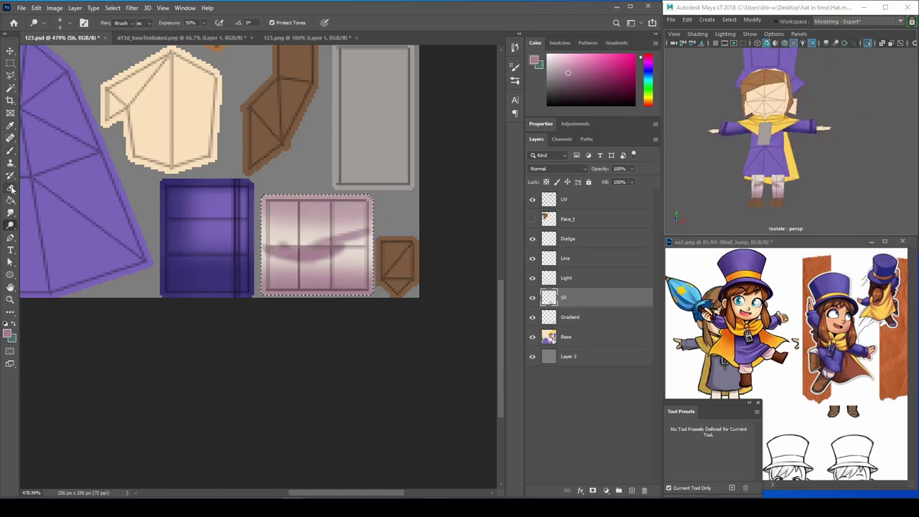
left_click(532, 198)
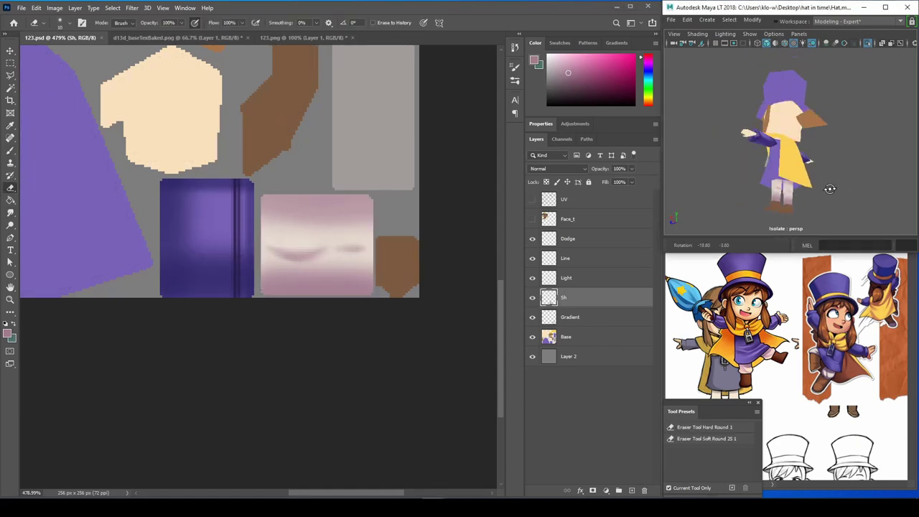
Paint a dark mauve line along the lower edge of the leg island on the Line layer, with the UV wireframe hidden.
key("b")
left_click(806, 337)
left_click(372, 287)
left_click(372, 287, "alt")
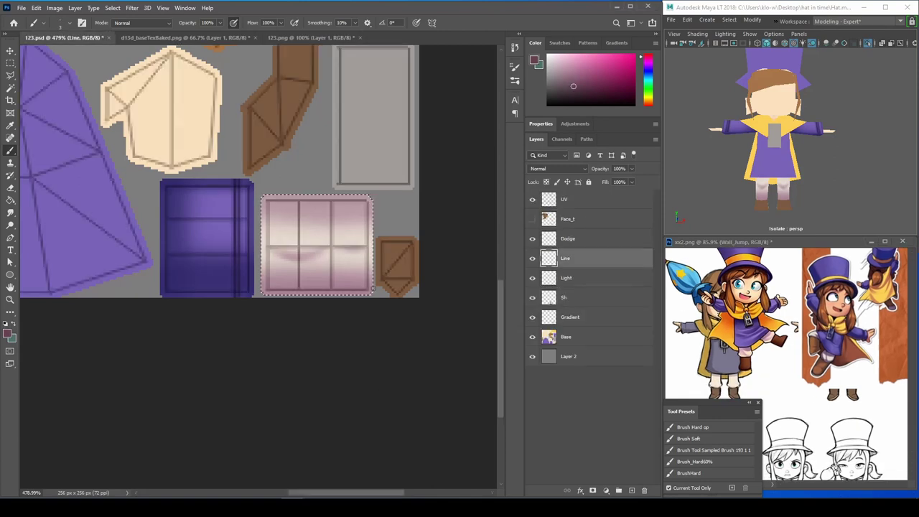
left_click(532, 199)
left_click_drag(309, 245, 346, 313)
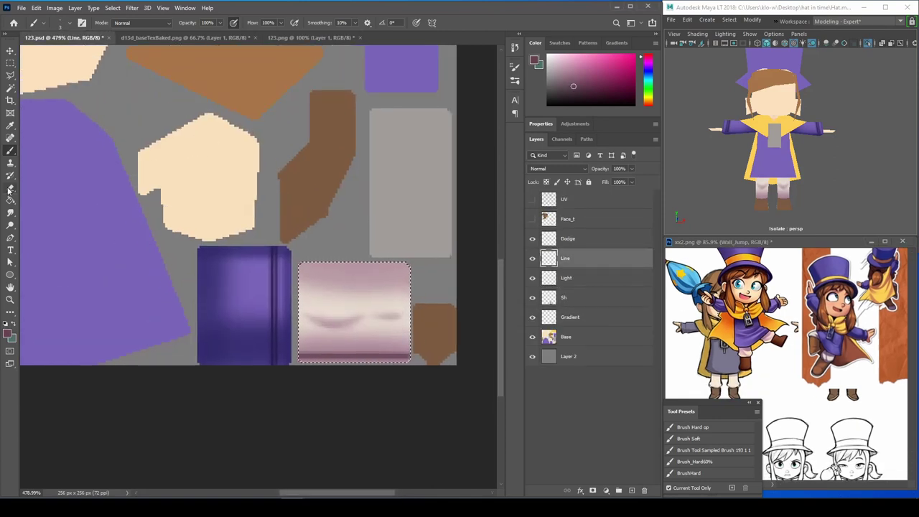
Soften the fold marks on the leg island by partly erasing them on the Sh layer.
key("e")
left_click(346, 314, "ctrl")
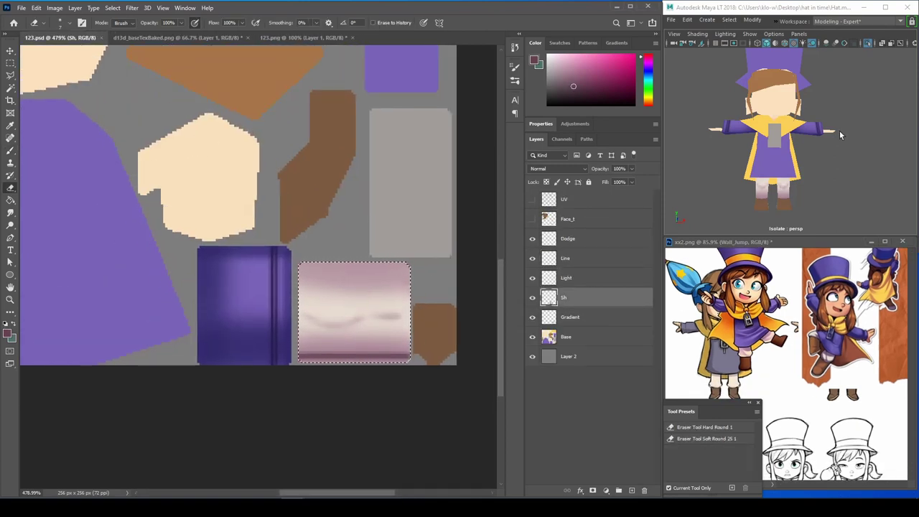
Show the Gradient layer over the Base colours while the other shading layers are hidden.
key("b")
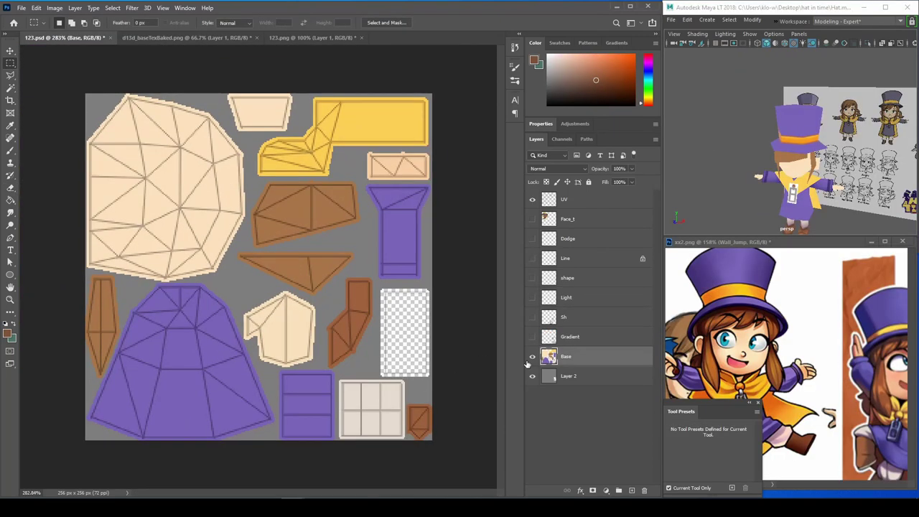
left_click(532, 336)
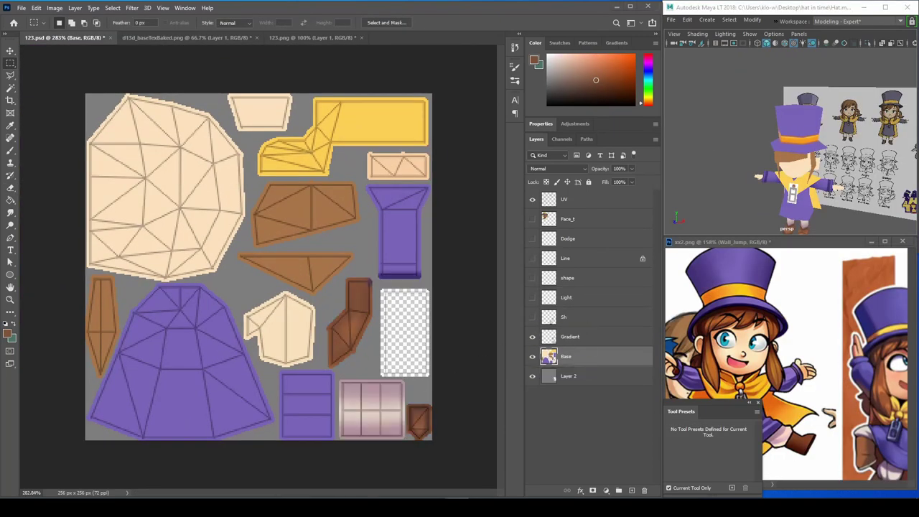
Paint dark purple shading along the edges of the sleeve island on the Gradient layer.
scroll(390, 328, "up", 3, "alt")
left_click(570, 337)
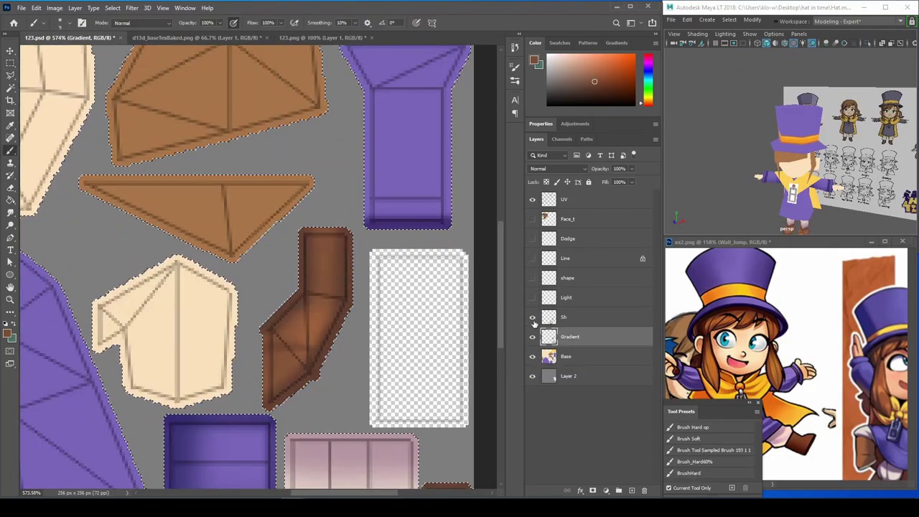
Select the hat island and paint dark purple lines along its crown fold, band edge and lower edge on the Sh layer.
left_click(422, 276)
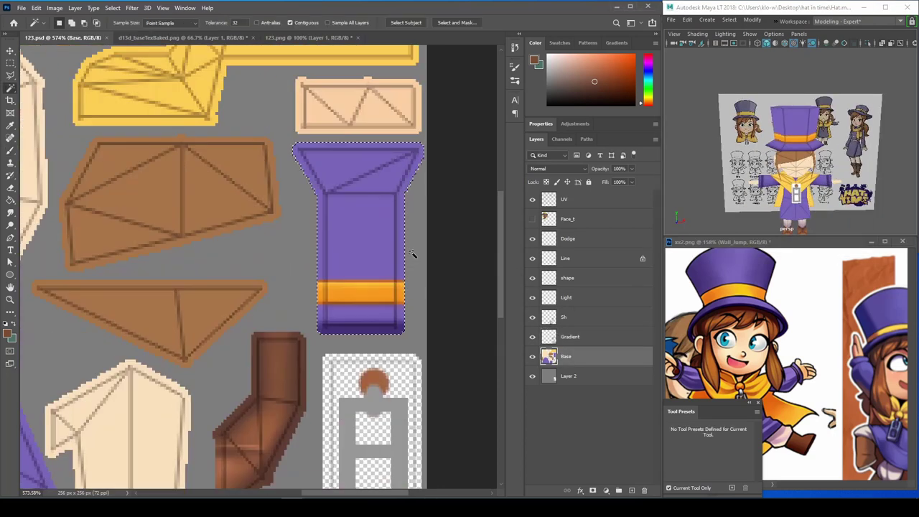
left_click(556, 315)
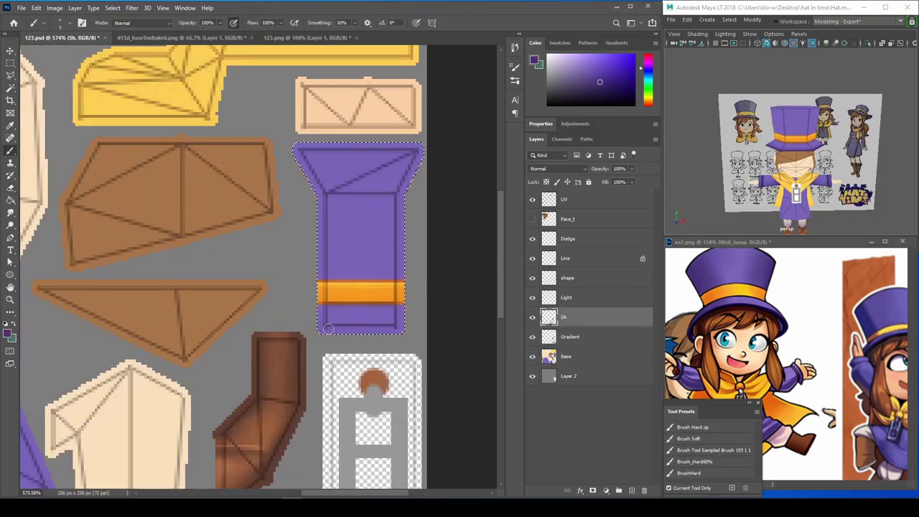
left_click_drag(725, 158, 673, 181, "alt")
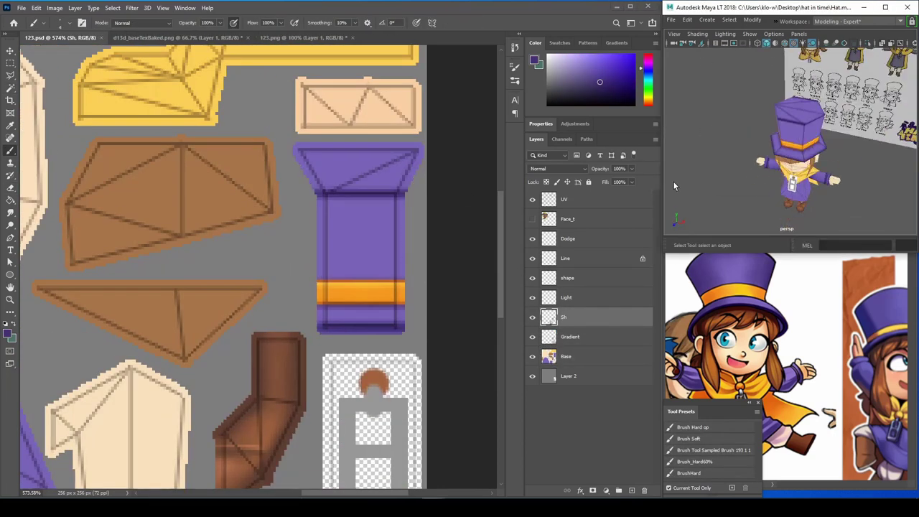
Shade the hat island soft dark purple on the Gradient layer and partly erase it, with the UV wireframe hidden.
left_click(569, 337)
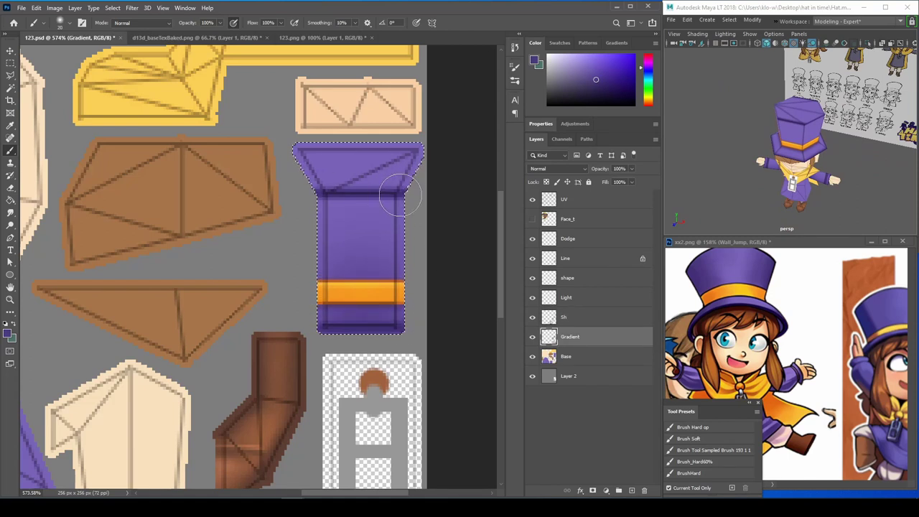
key("ctrl+comma")
key("ctrl+comma")
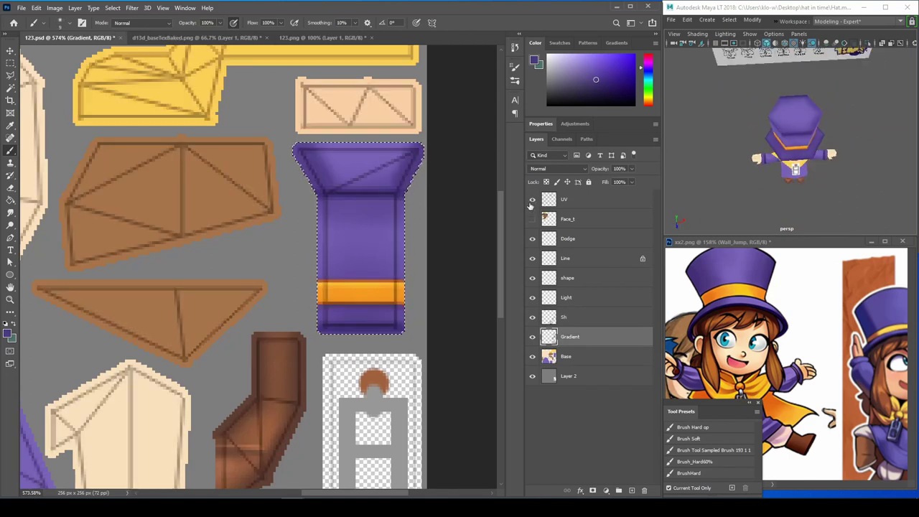
key("ctrl+comma")
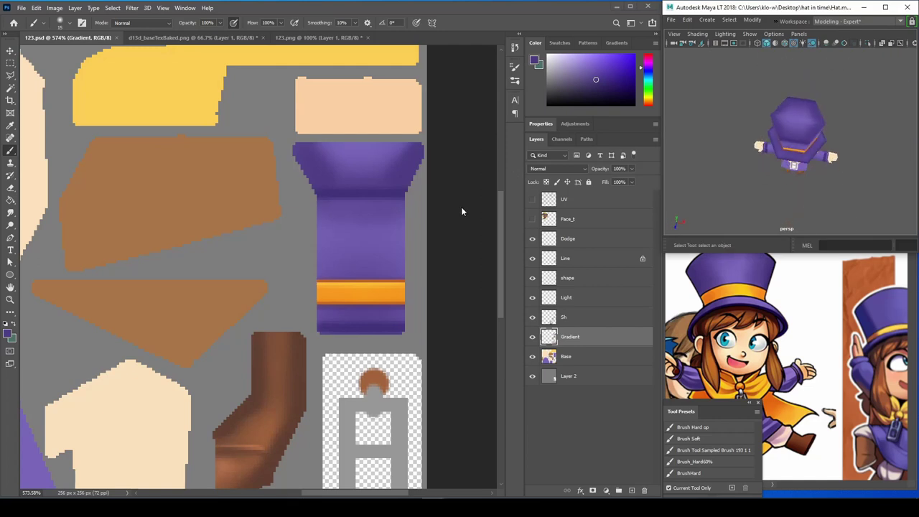
key("e")
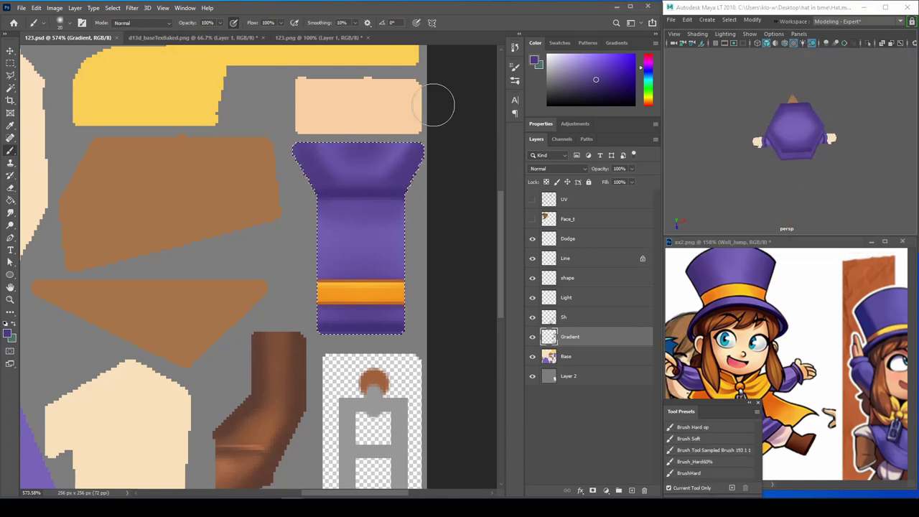
left_click(531, 199)
left_click(532, 198)
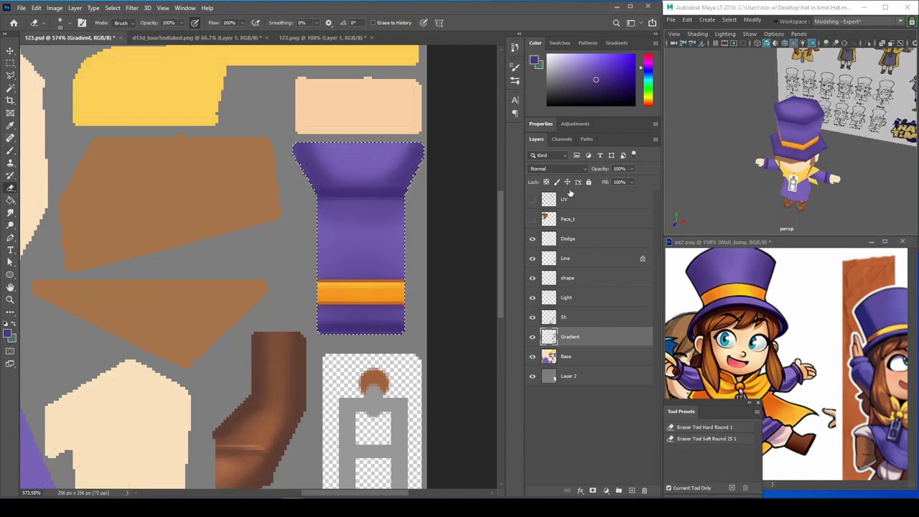
Paint soft highlights across the hat's body and top on the Dodge layer and blend them with the Smudge tool.
left_click(567, 238)
left_click_drag(388, 215, 323, 244)
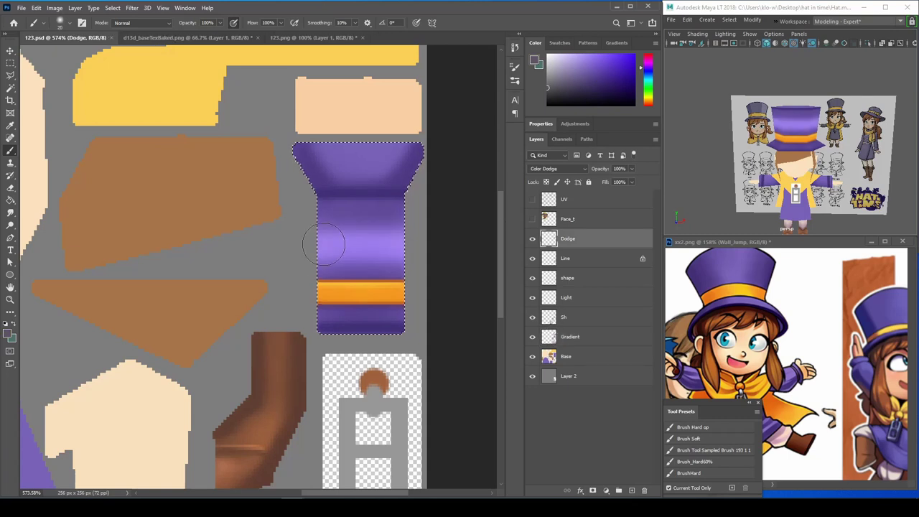
left_click_drag(343, 285, 382, 253)
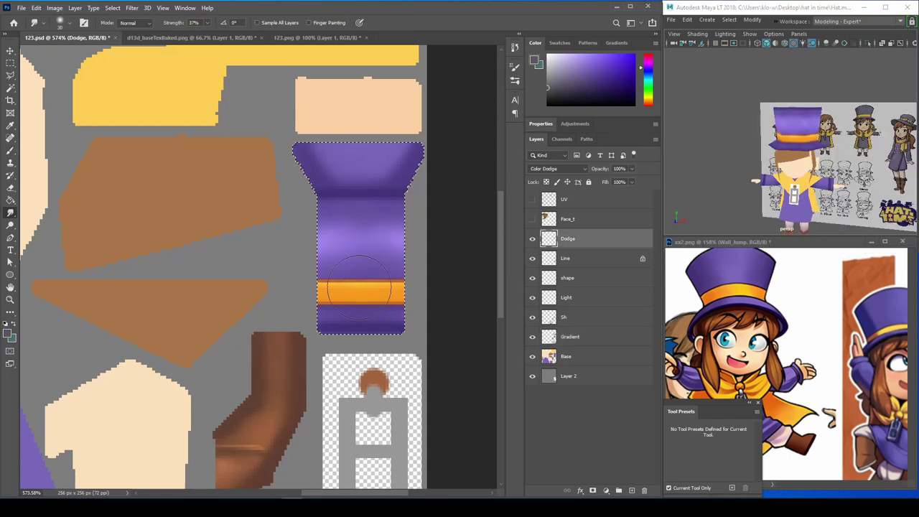
key("e")
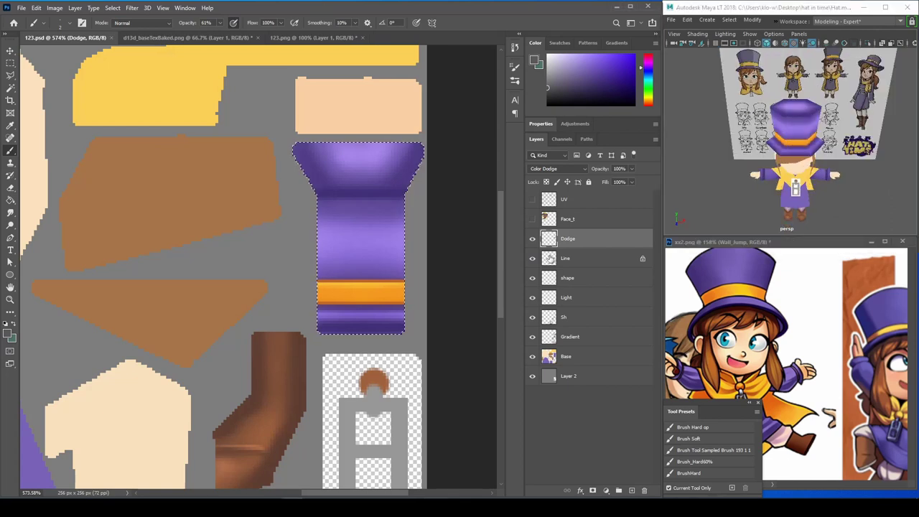
Paint a lighter purple strip on the hat island just below the orange band on the Gradient layer.
left_click(567, 317)
key("e")
key("alt+bracketleft")
key("b")
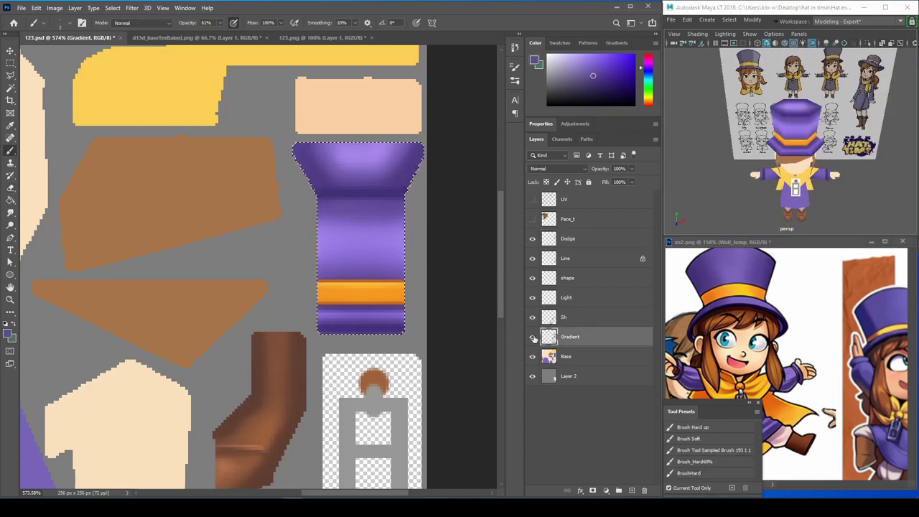
left_click(381, 319, "alt")
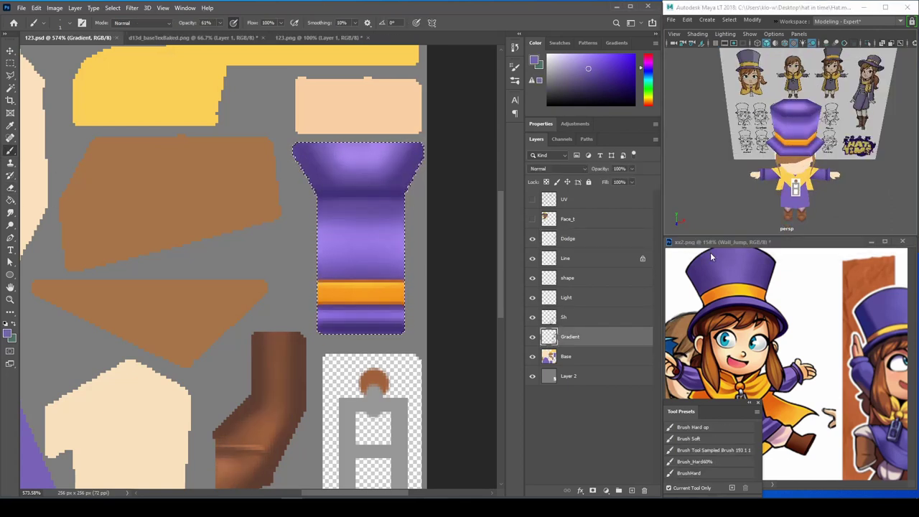
Touch up the hat island's highlights and dark lines with the eraser on the Dodge and Sh layers.
left_click(567, 239)
key("e")
key("ctrl+d")
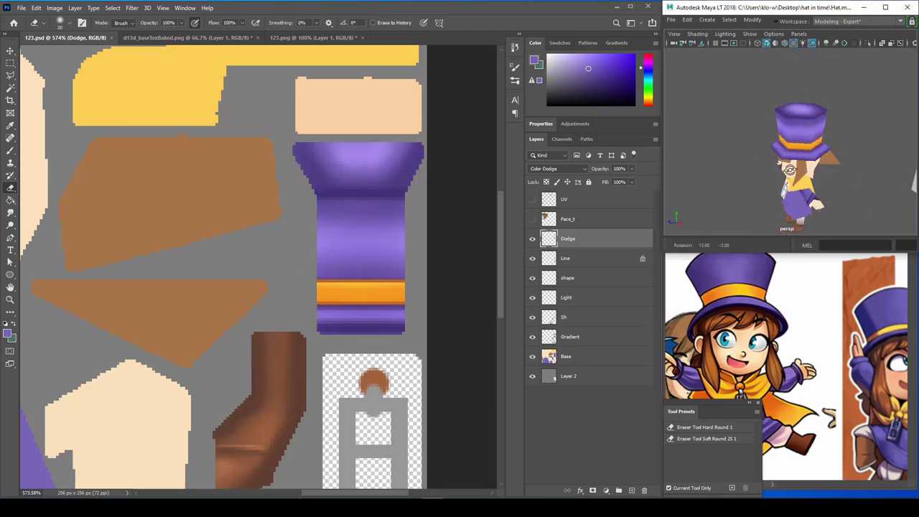
left_click(566, 316)
left_click(548, 317, "ctrl")
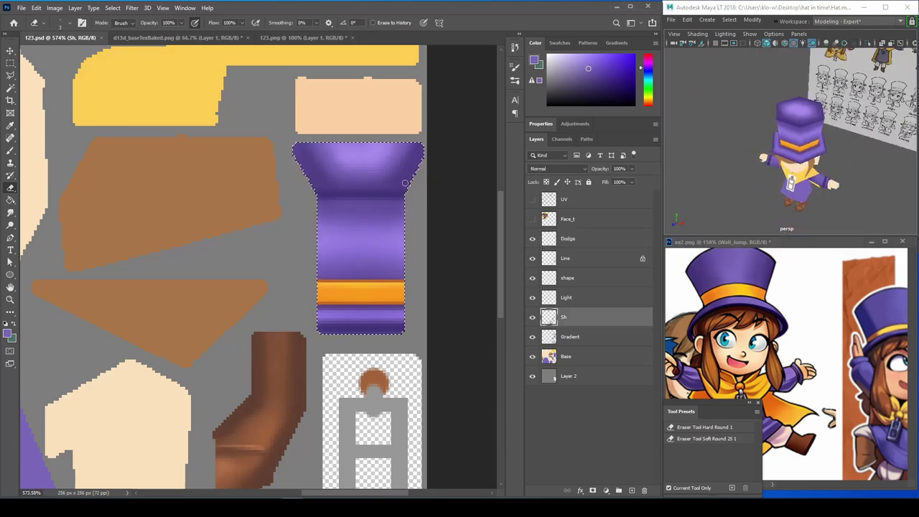
Paint thin highlight lines along the slanted edges and fold of the hat island's upper part on the Dodge layer.
key("alt+bracketright")
key("alt+bracketright")
key("alt+bracketright")
key("alt+bracketright")
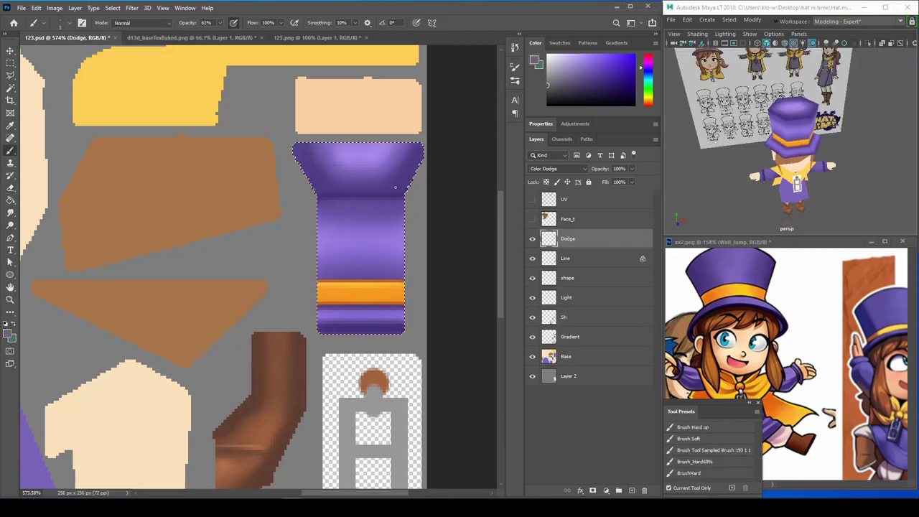
scroll(423, 204, "up", 1, "alt")
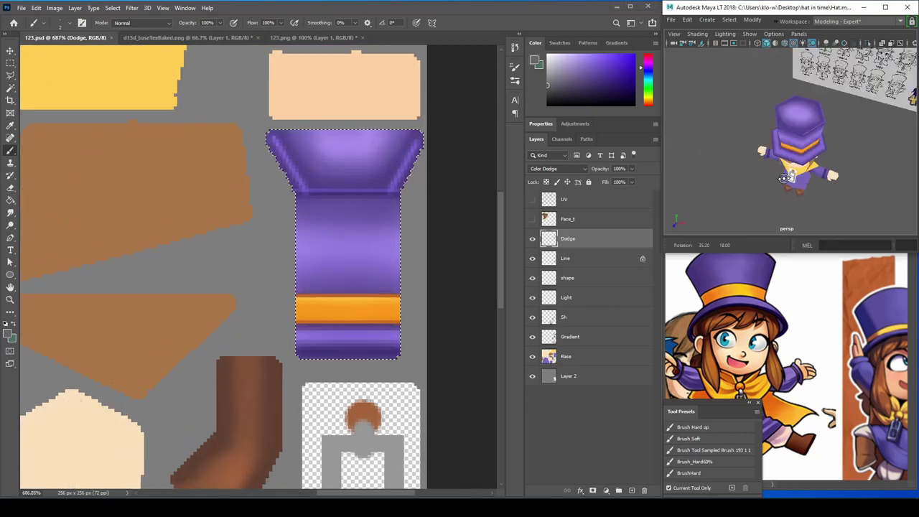
Soften the dark line at the hat island's fold by partly erasing it on the Sh layer.
key("alt+bracketleft")
key("alt+bracketleft")
key("alt+bracketleft")
key("alt+bracketleft")
key("e")
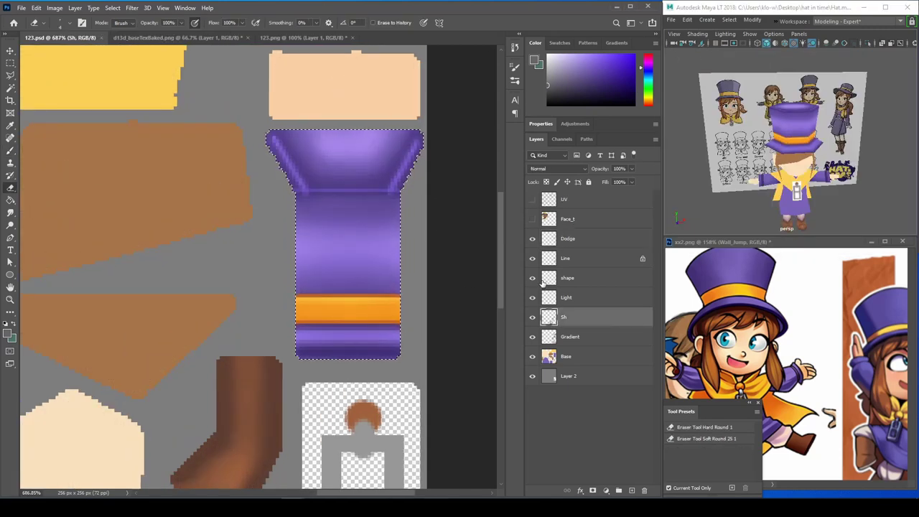
key("alt+bracketright")
key("alt+bracketright")
key("alt+bracketright")
key("alt+bracketright")
Examine the hat shading on the 3D model and the dress and cape in the reference image.
left_click_drag(790, 160, 829, 161, "alt")
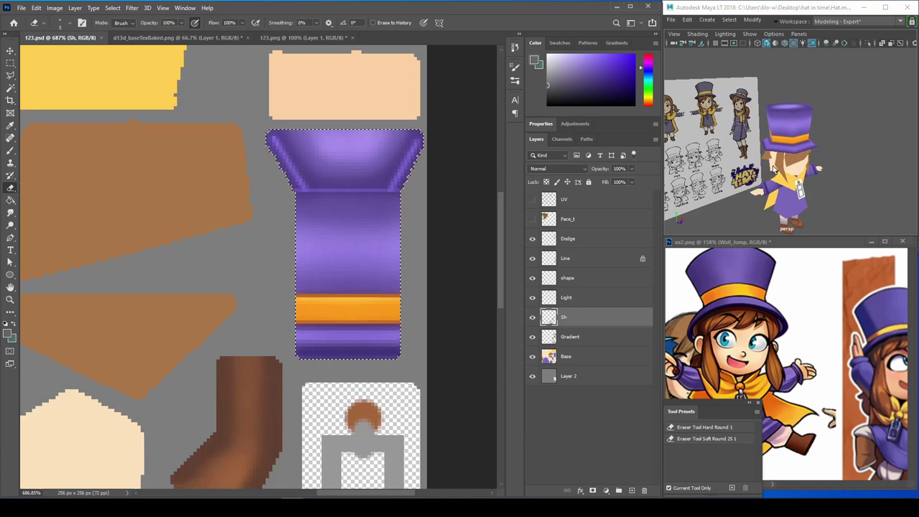
scroll(395, 279, "down", 2, "alt")
scroll(390, 278, "down", 3, "alt")
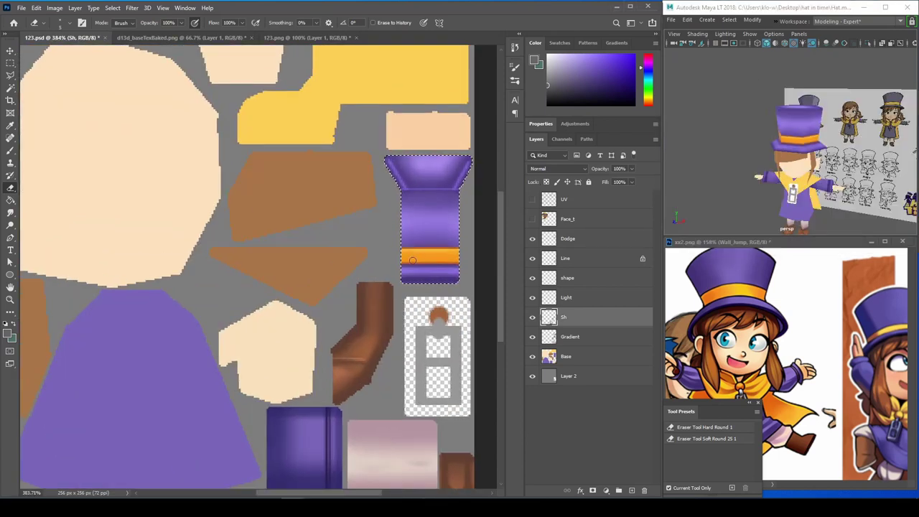
key("w")
scroll(261, 270, "up", 1, "alt")
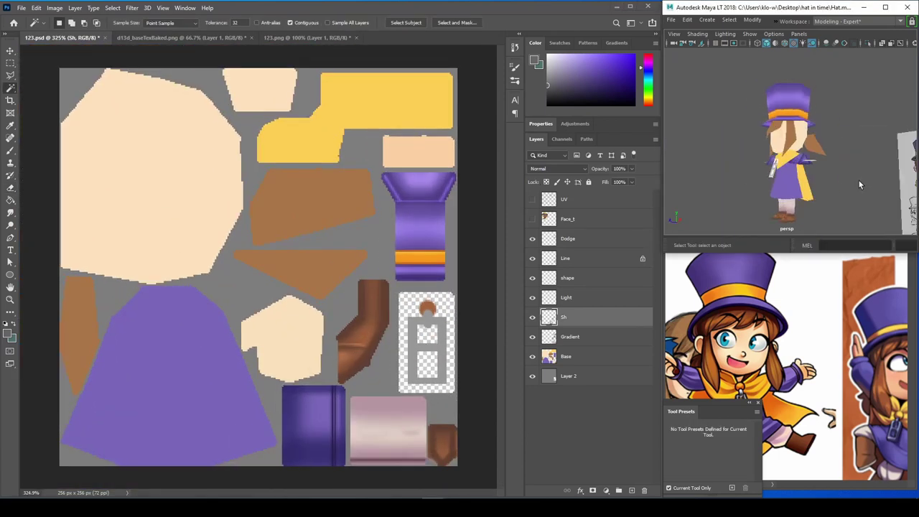
left_click_drag(775, 309, 832, 380)
left_click(213, 400)
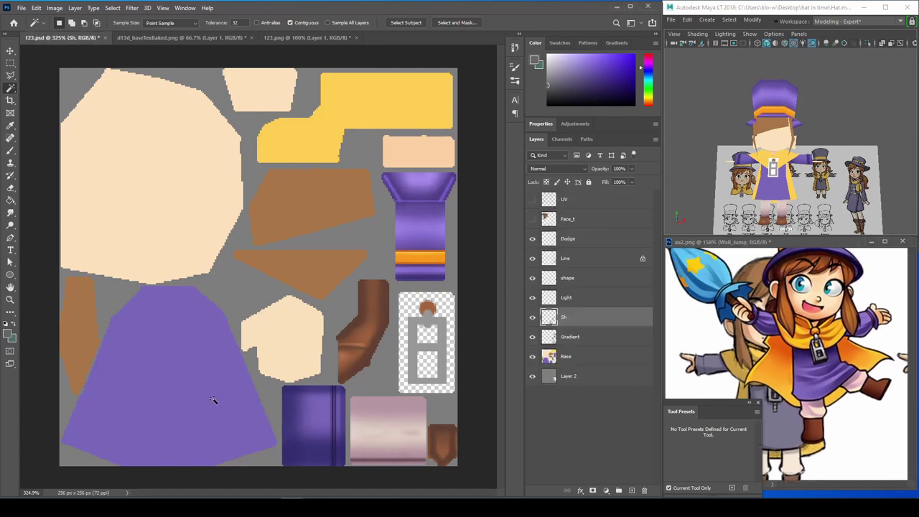
key("m")
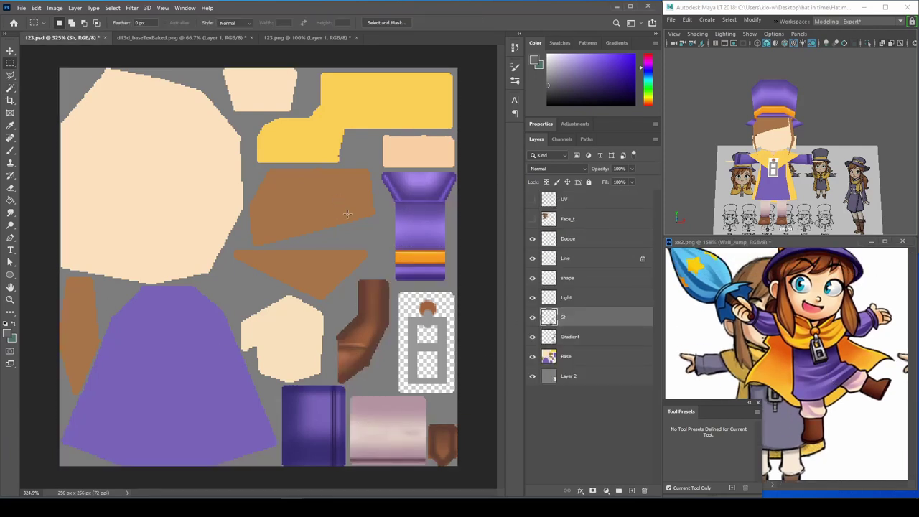
Shade the small rectangular peach island with soft orange along its upper and lower edges on the Gradient layer.
scroll(415, 255, "up", 1, "alt")
left_click(569, 336)
key("b")
left_click(532, 199)
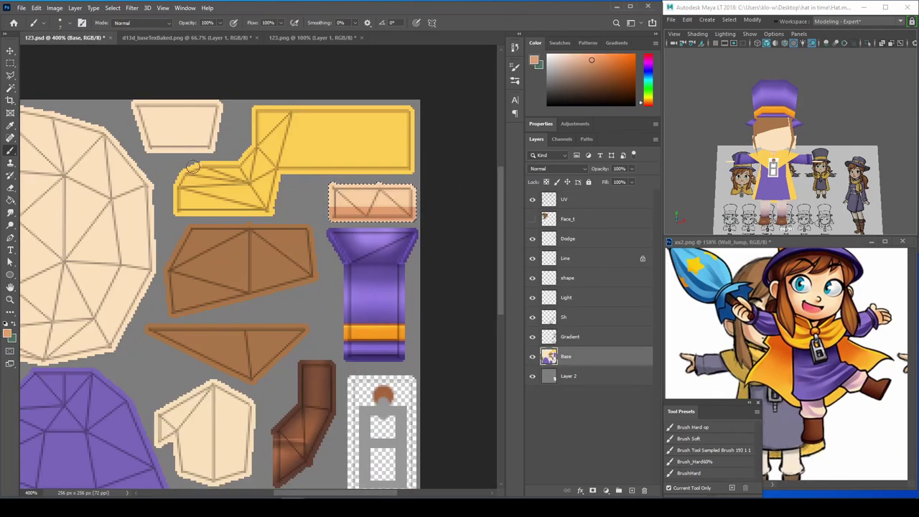
left_click_drag(362, 213, 381, 208)
left_click(532, 199)
left_click(392, 204, "alt")
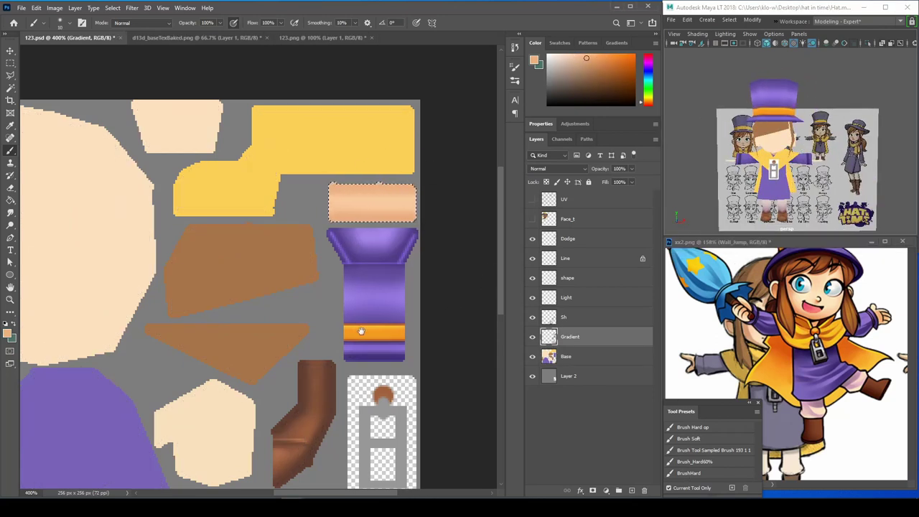
Shade the hand island's upper part soft orange and paint red lines between the fingers on the Line layer.
left_click_drag(360, 331, 474, 238)
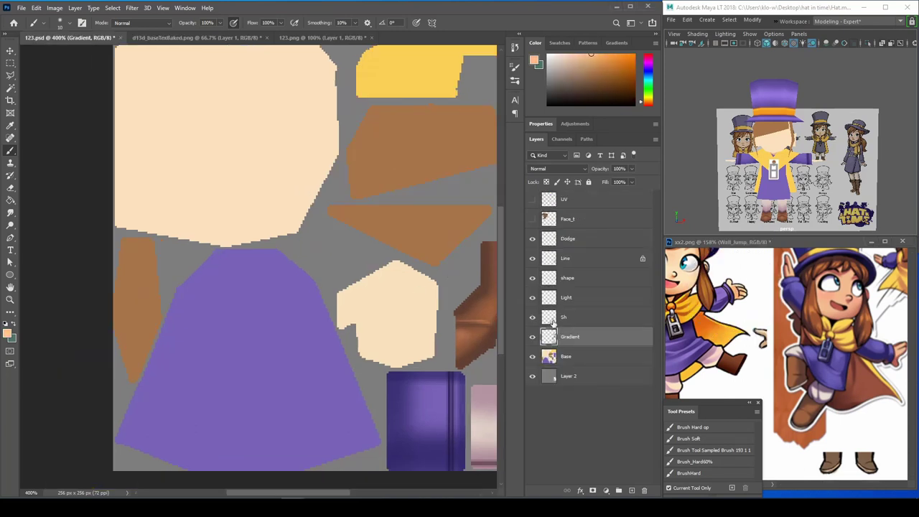
key("w")
key("b")
mouse_move(369, 236)
left_mouse_down()
mouse_move(359, 297)
mouse_move(409, 338)
left_mouse_up()
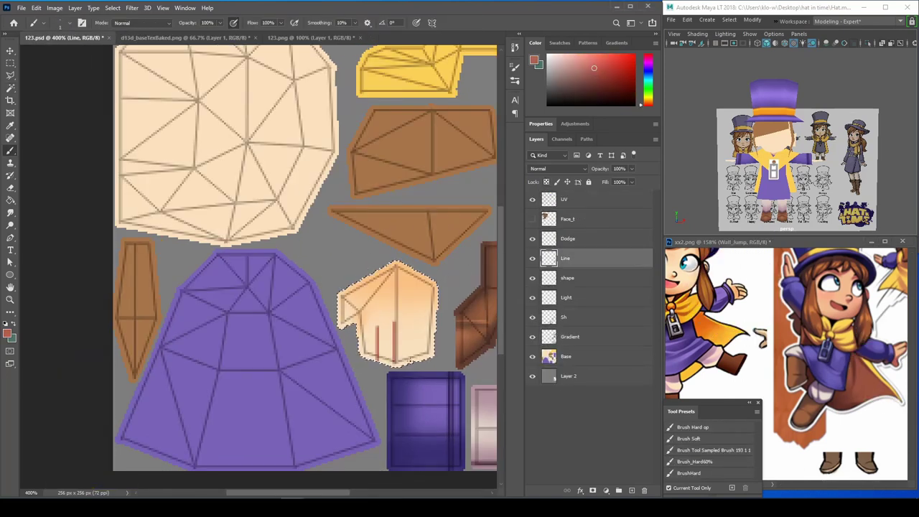
Lock the Line layer's transparent pixels and recolour the hand's finger and thumb lines orange-brown, with the UV wireframe hidden.
left_click_drag(775, 165, 811, 187, "alt")
left_click(430, 325, "alt")
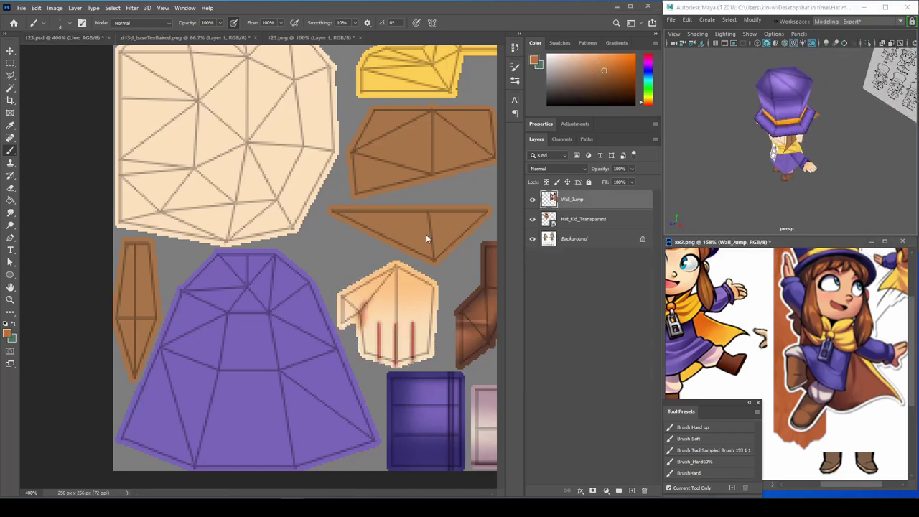
key("/")
left_click_drag(532, 199, 532, 218)
left_click_drag(790, 129, 775, 144, "alt")
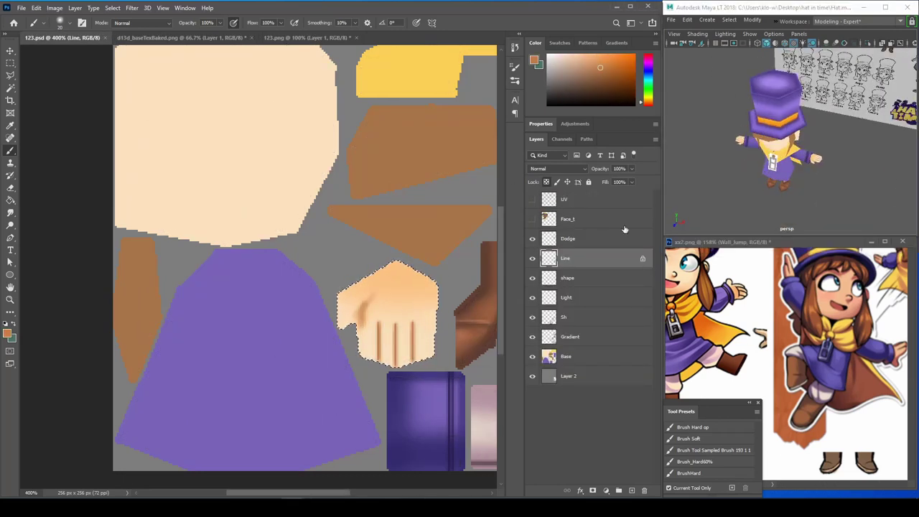
Select the yellow cape island and shade its edges and wide end orange on the Gradient layer, following the reference image.
scroll(342, 221, "down", 2, "alt")
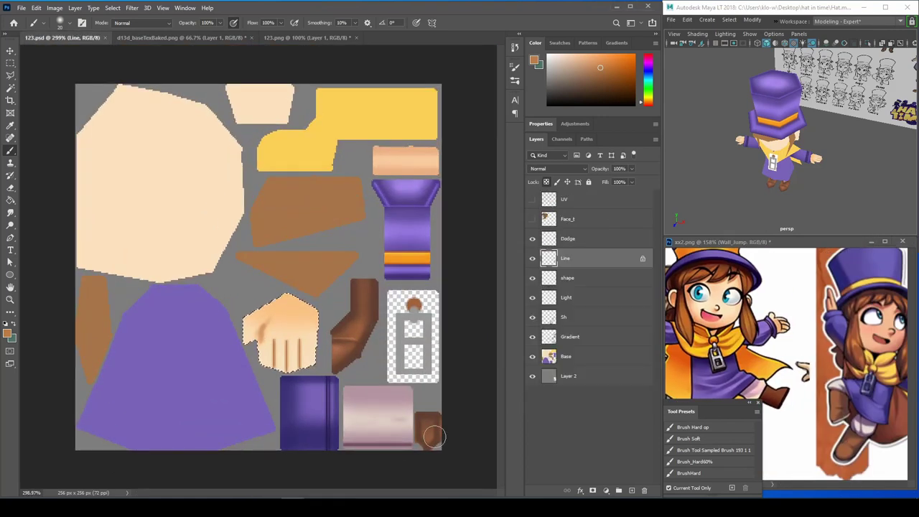
left_click(598, 343)
mouse_move(420, 118)
left_mouse_down()
mouse_move(410, 103)
mouse_move(427, 112)
left_mouse_up()
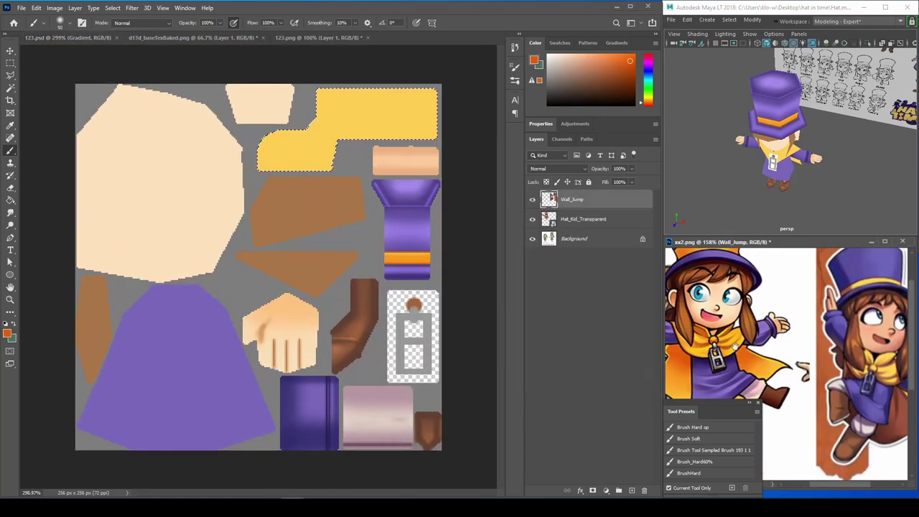
scroll(402, 115, "up", 2, "alt")
mouse_move(307, 180)
left_mouse_down()
mouse_move(244, 215)
mouse_move(330, 229)
left_mouse_up()
scroll(750, 330, "up", 3, "alt")
key("ctrl+Tab")
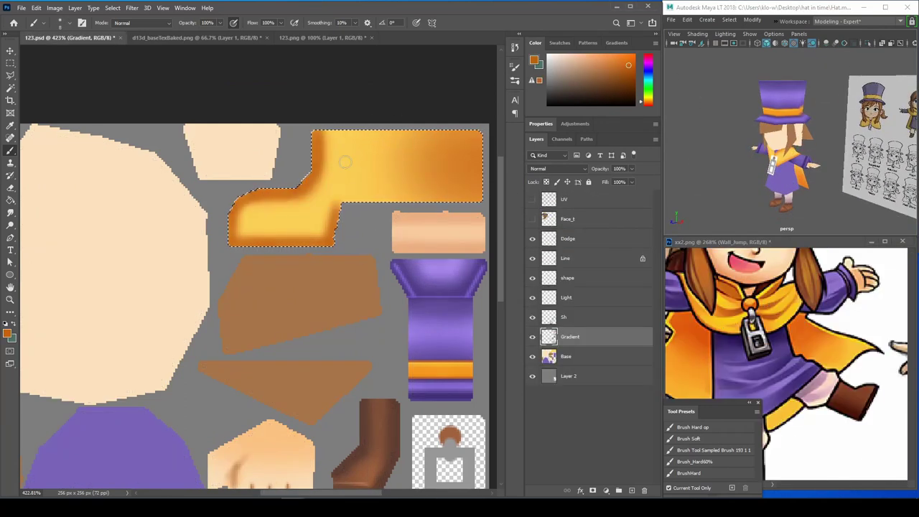
Extend the orange shading along the lower edge of the cape island and save the texture.
left_click_drag(783, 143, 843, 143, "alt")
scroll(301, 210, "right", 1, "ctrl")
key("ctrl+s")
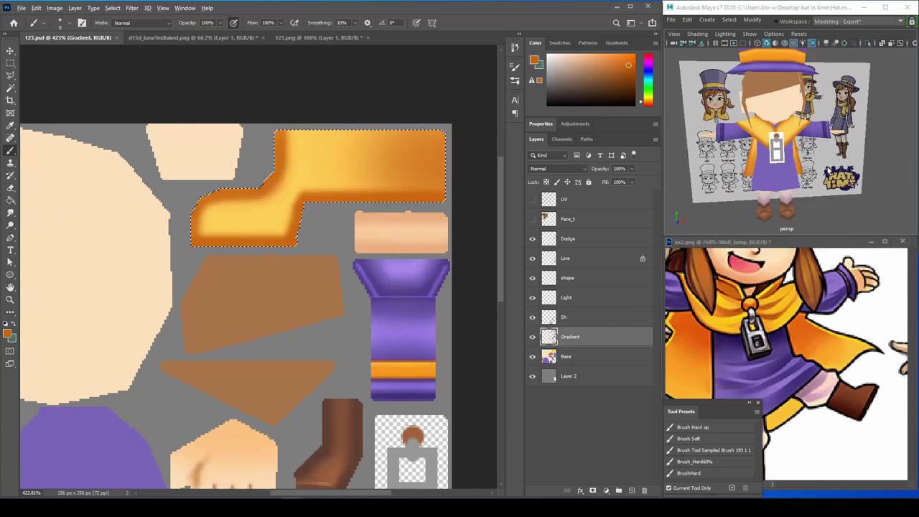
Sample the reddish-brown hair colour from the reference image and recolour the hair islands of the texture with it.
scroll(287, 272, "down", 3, "alt")
scroll(287, 272, "up", 3, "alt")
left_click(837, 328)
scroll(838, 328, "down", 2, "alt")
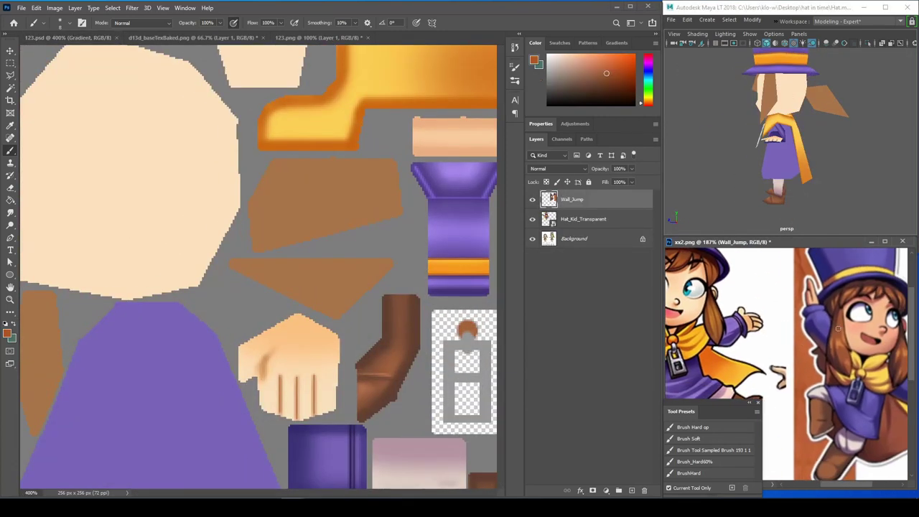
left_click(63, 37)
key("ctrl+0")
key("w")
mouse_move(761, 144)
left_mouse_down("alt")
mouse_move(781, 180)
mouse_move(771, 172)
left_mouse_up("alt")
Shade the corners of the triangular ponytail island dark brown on the Gradient layer, following the reference image and the UV wireframe.
left_click(570, 336)
key("b")
scroll(430, 301, "up", 2, "alt")
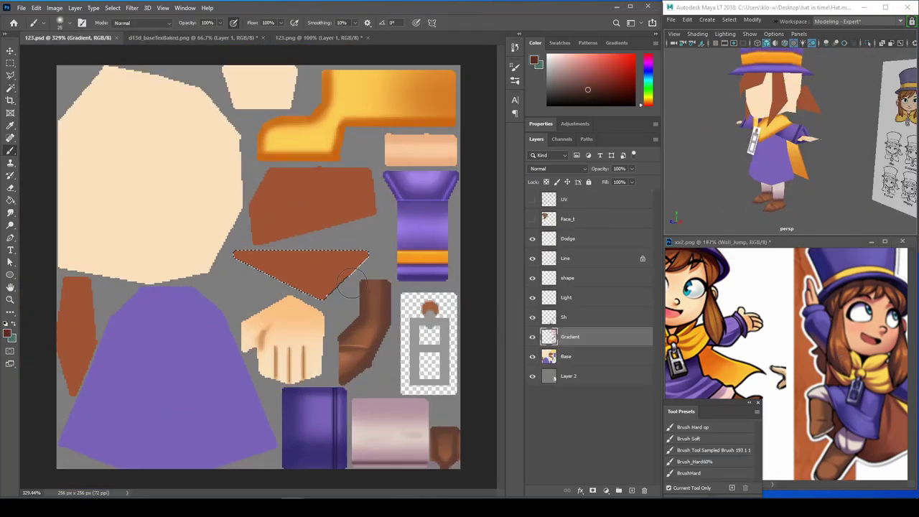
left_click(789, 323)
scroll(789, 323, "up", 1, "alt")
left_click(68, 38)
left_click(532, 199)
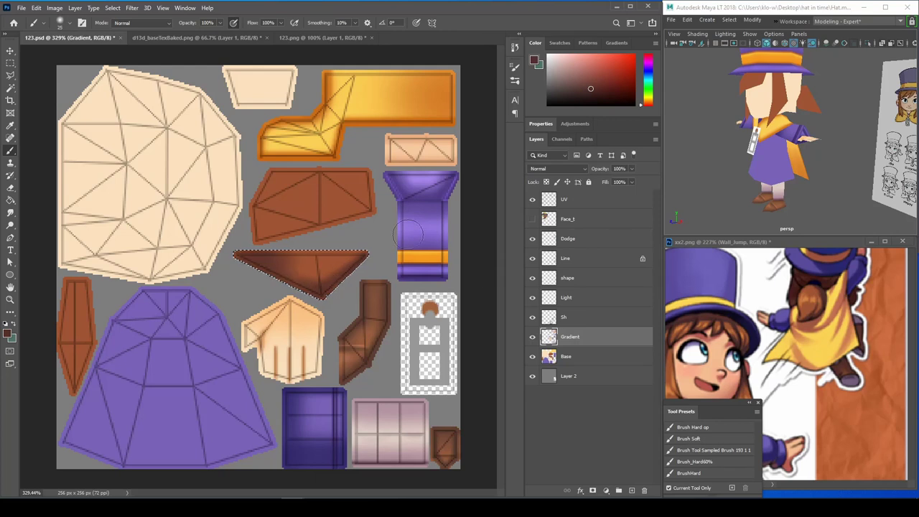
Paint orange highlights on the ponytail island on the Light layer and smudge them soft, with the UV wireframe hidden.
key("alt+]")
key("alt+]")
left_click(330, 264, "alt")
left_click(532, 199)
left_click_drag(775, 144, 811, 144, "alt")
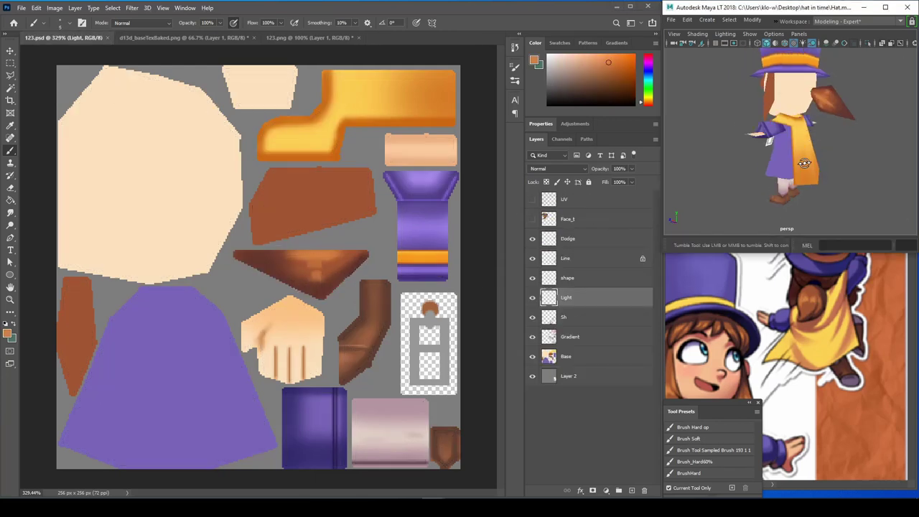
scroll(280, 258, "up", 1, "alt")
key("r")
left_click_drag(294, 268, 330, 277)
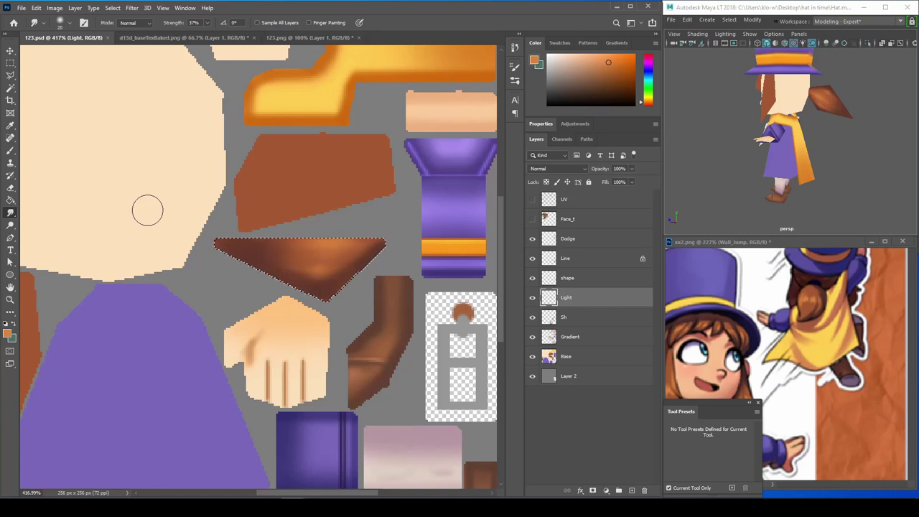
Deepen the dark brown shading at the ponytail island's edges on the Gradient layer.
key("alt+[")
key("alt+[")
key("b")
left_click(375, 247, "alt")
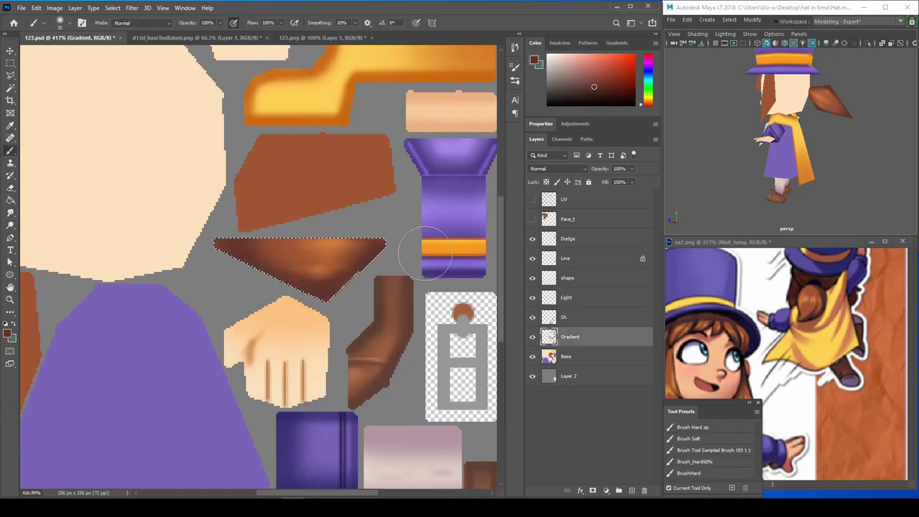
Paint thin orange hair strands across the ponytail island on the Light layer, following the reference image.
key("alt+period")
key("alt+[")
key("alt+[")
key("alt+[")
key("ctrl+Tab")
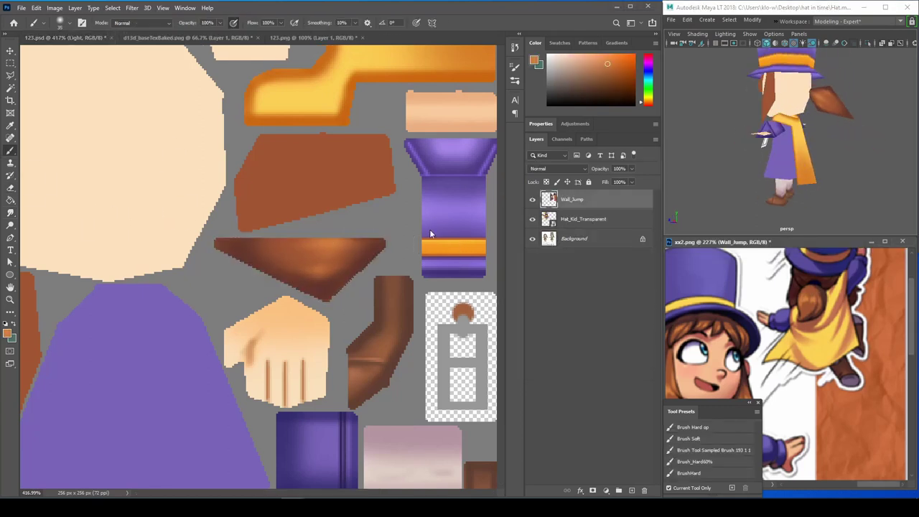
key("ctrl+Tab")
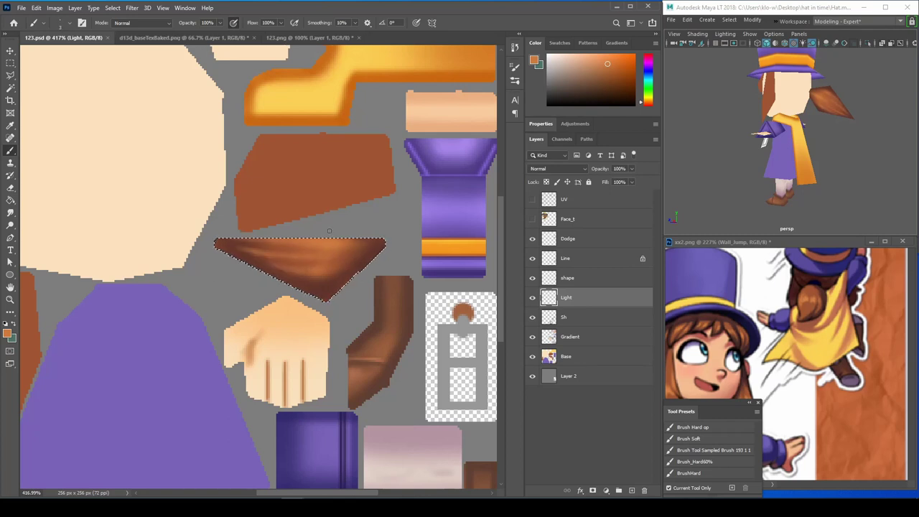
Refine the ponytail island's dark shading on the Gradient layer with the eraser and dark brown brush strokes.
key("e")
key("alt+[")
key("alt+[")
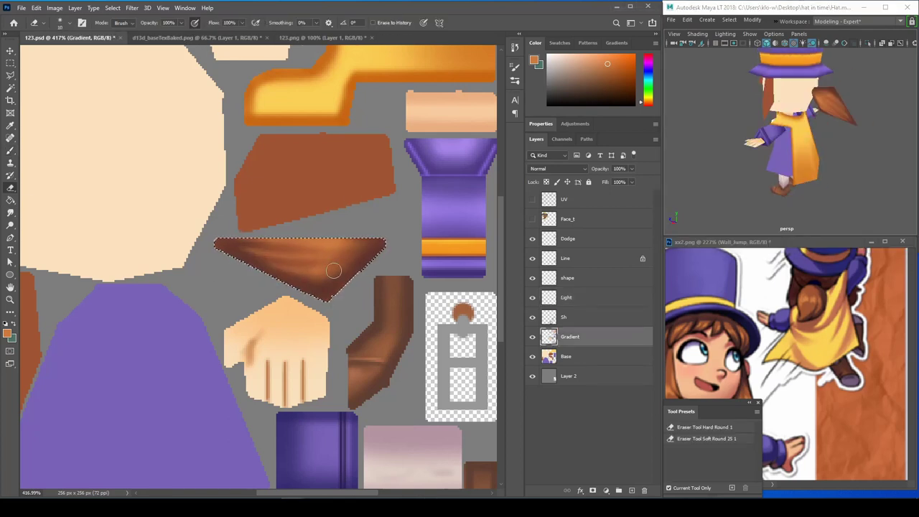
mouse_move(778, 137)
left_mouse_down("alt")
mouse_move(850, 125)
mouse_move(848, 173)
mouse_move(801, 141)
mouse_move(826, 147)
mouse_move(817, 177)
mouse_move(832, 187)
left_mouse_up("alt")
scroll(837, 126, "up", 5)
left_click(264, 214)
key("b")
left_click(266, 199, "alt")
key("e")
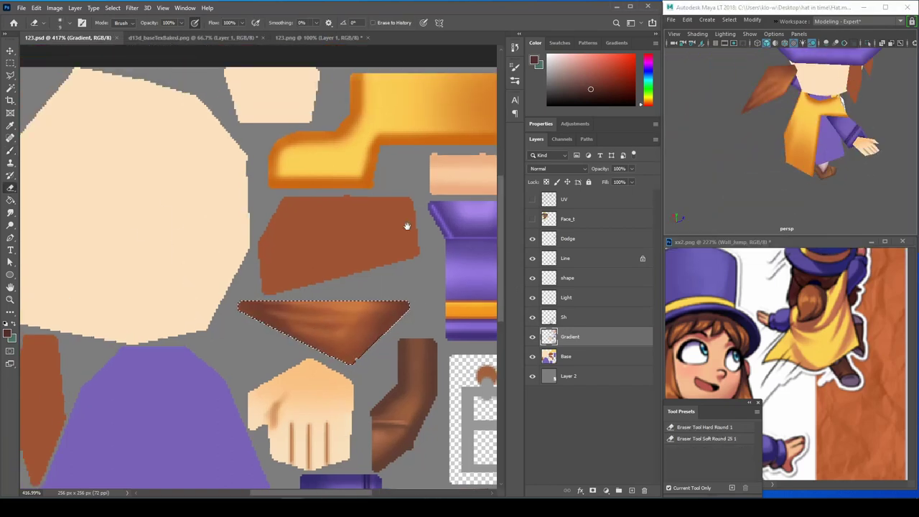
Move the Hat_Kid_Transparent layer in the reference image to uncover the front-view character.
left_click(782, 331)
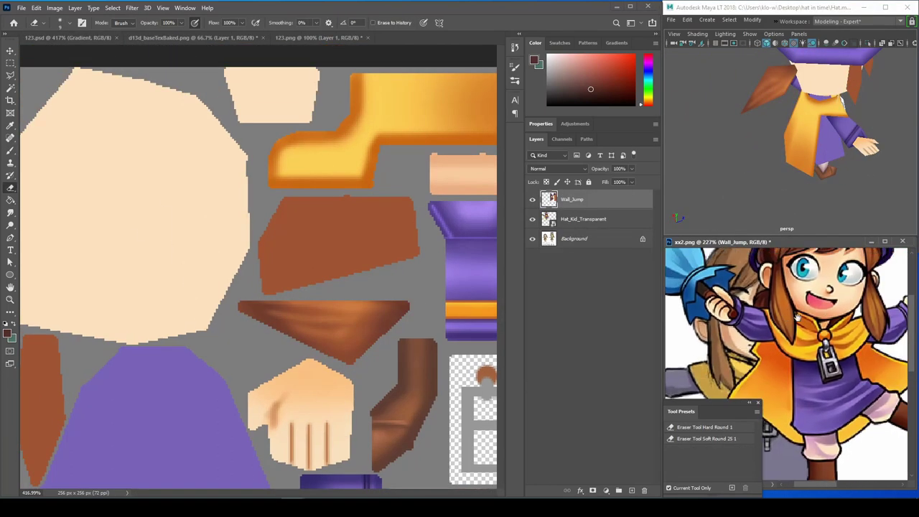
scroll(783, 331, "down", 3, "alt")
scroll(817, 318, "up", 2, "alt")
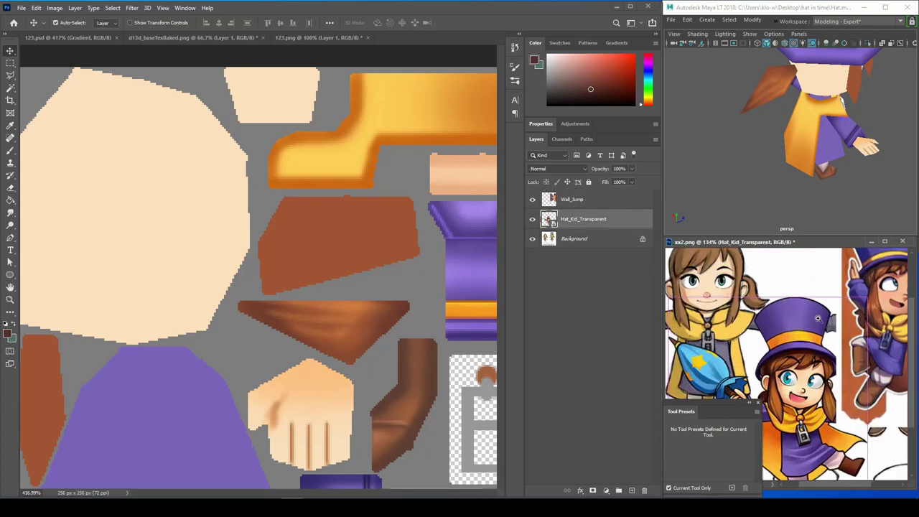
Sketch a jagged black fringe outline over the front hair island on a new Sk layer, with the UV wireframe shown.
left_click(452, 255)
key("b")
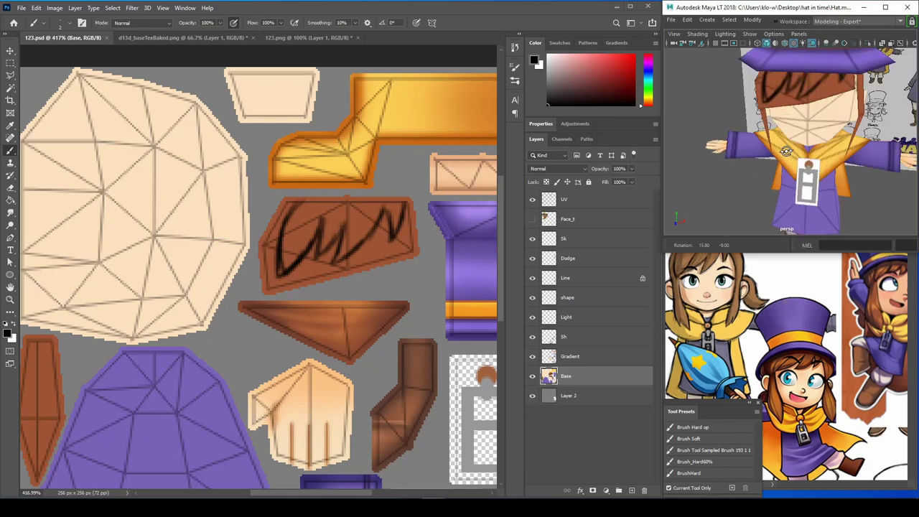
scroll(789, 359, "up", 2, "alt")
left_click_drag(804, 144, 824, 160, "alt")
left_click(399, 228)
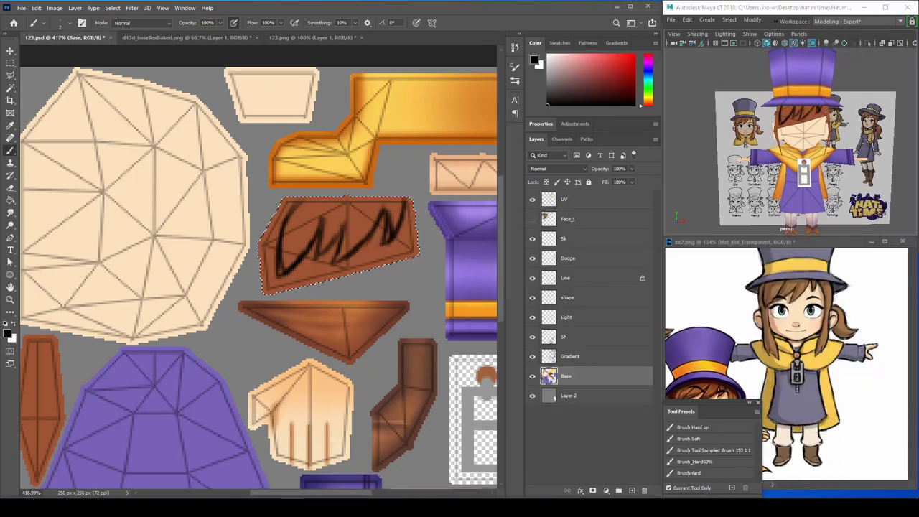
key("ctrl+d")
left_click(382, 240, "ctrl")
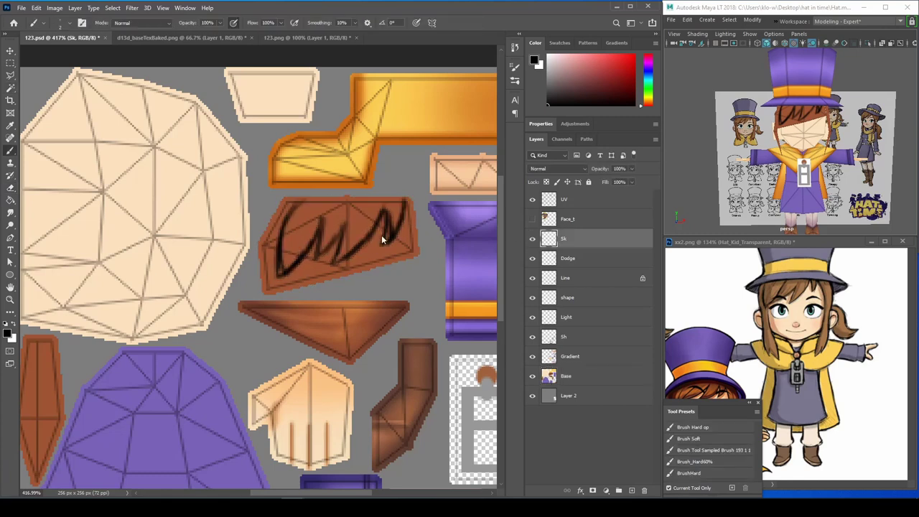
Select the fringe island and clear its area from the grey background Layer 2, leaving Base's transparent pixels unlocked.
left_click(292, 207, "ctrl")
left_click(293, 207, "alt")
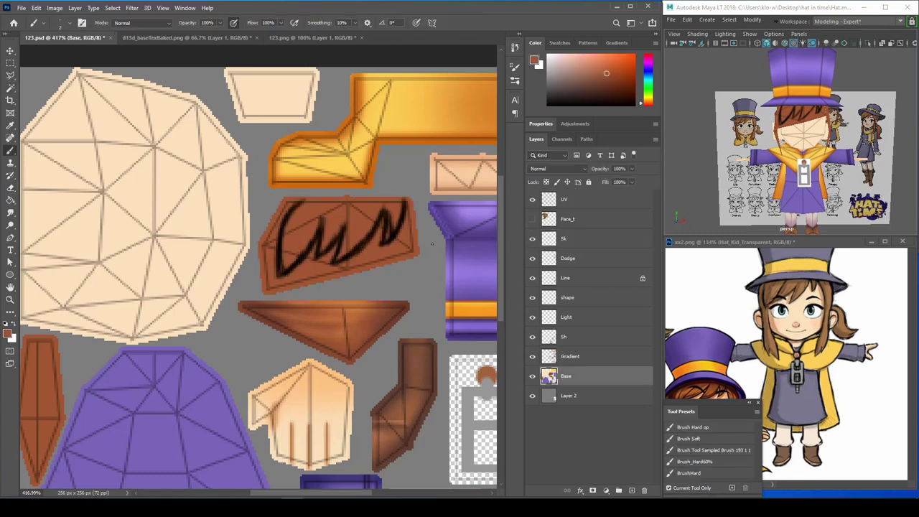
key("m")
left_click(548, 375, "ctrl")
left_click(546, 181)
key("b")
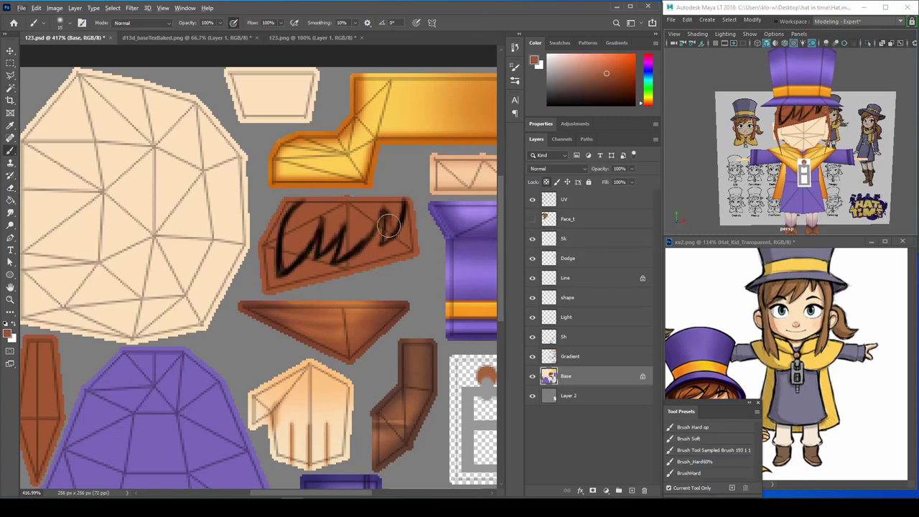
left_click(546, 181)
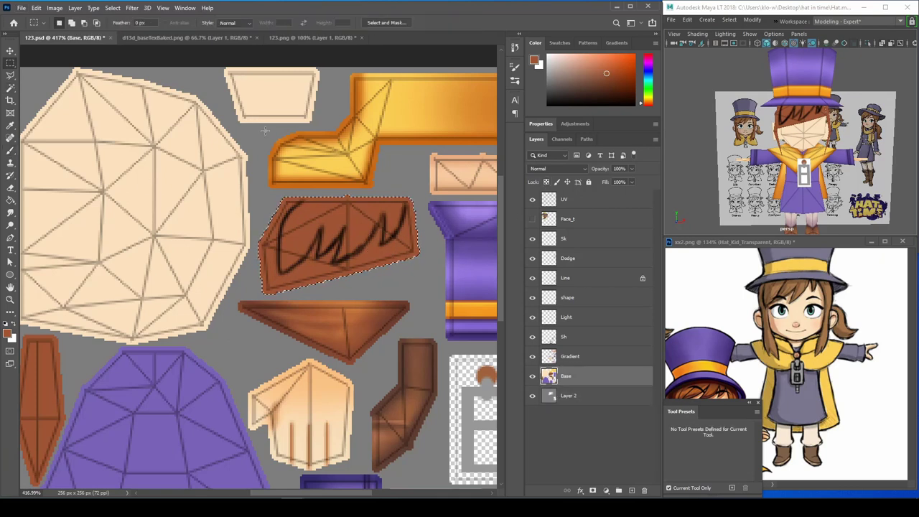
Add a layer mask to Base, mask out everything outside the sketched fringe outline, and save the texture.
left_click(606, 490)
scroll(411, 269, "up", 2, "alt")
left_click_drag(393, 259, 417, 252)
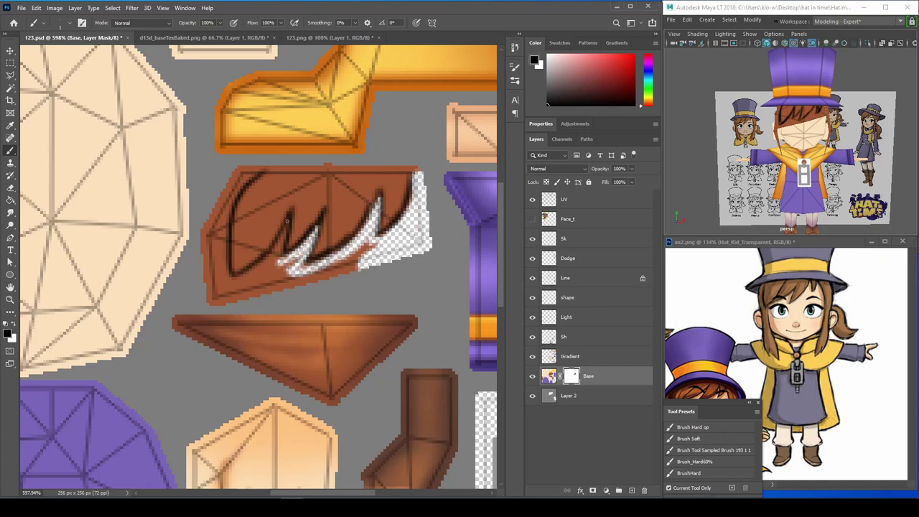
mouse_move(355, 246)
left_mouse_down()
mouse_move(335, 273)
mouse_move(244, 293)
mouse_move(218, 256)
mouse_move(254, 167)
left_mouse_up()
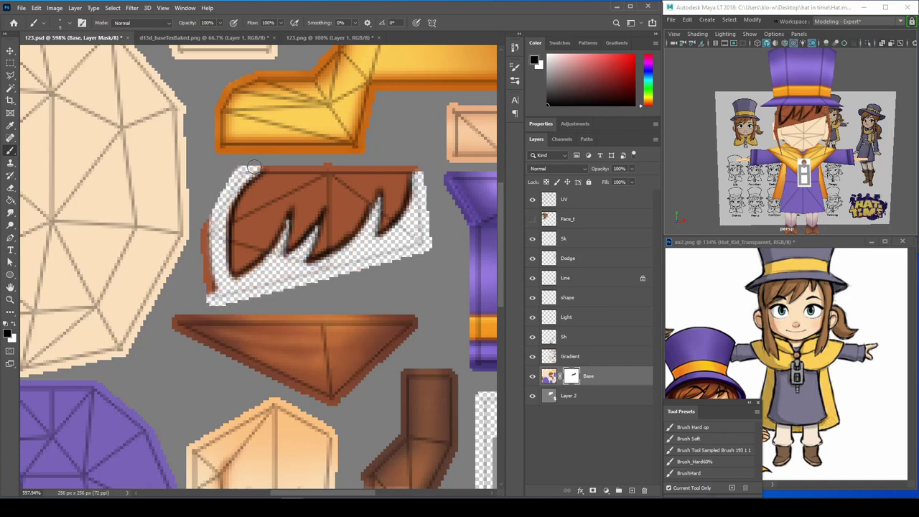
left_click(689, 201)
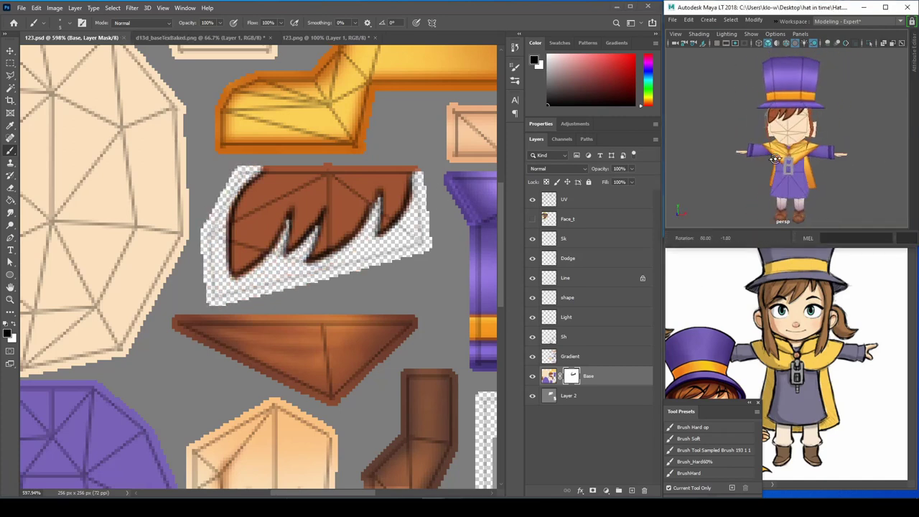
left_click(755, 370, "alt")
key("ctrl+0")
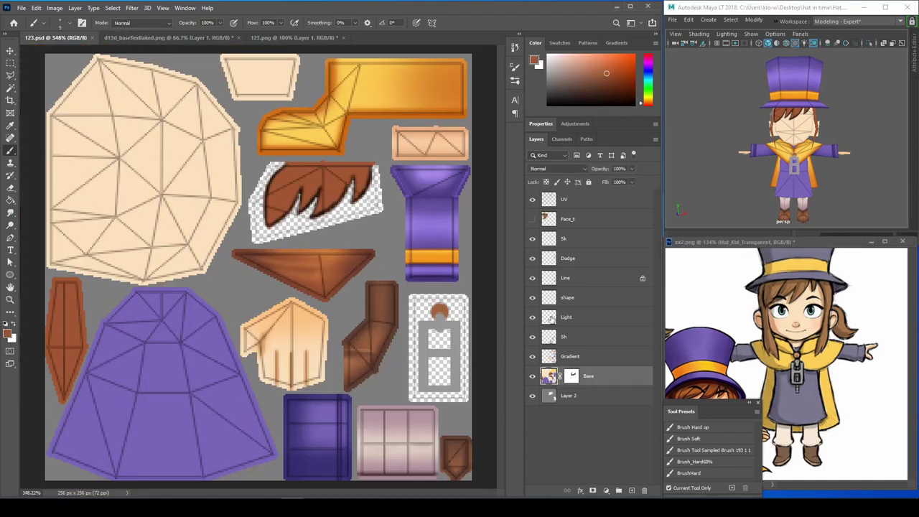
Create a new layer named Hair above Sk and select the head island from the Base layer.
left_click(570, 239)
key("ctrl+shift+alt+n")
double_click(567, 238)
type("Hair")
key("Return")
left_click(588, 395)
key("ctrl+plus")
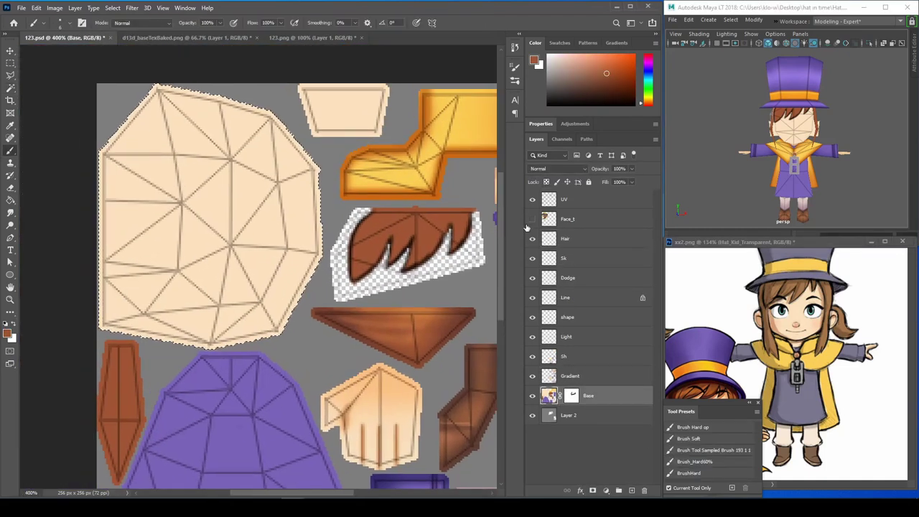
left_click_drag(183, 154, 309, 276)
mouse_move(264, 238)
left_mouse_down()
mouse_move(179, 143)
mouse_move(296, 276)
mouse_move(129, 133)
left_mouse_up()
key("ctrl+alt+z")
key("ctrl+alt+z")
Paint the upper and back part of the head island reddish brown on the Hair layer, with a diagonal edge behind the cheek.
left_click(565, 238)
left_click_drag(760, 144, 831, 139, "alt")
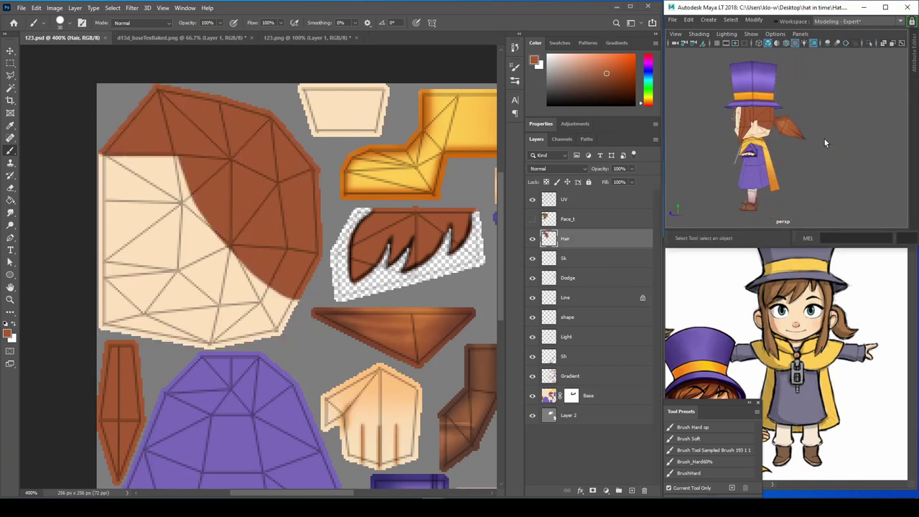
left_click_drag(287, 302, 205, 153)
key("e")
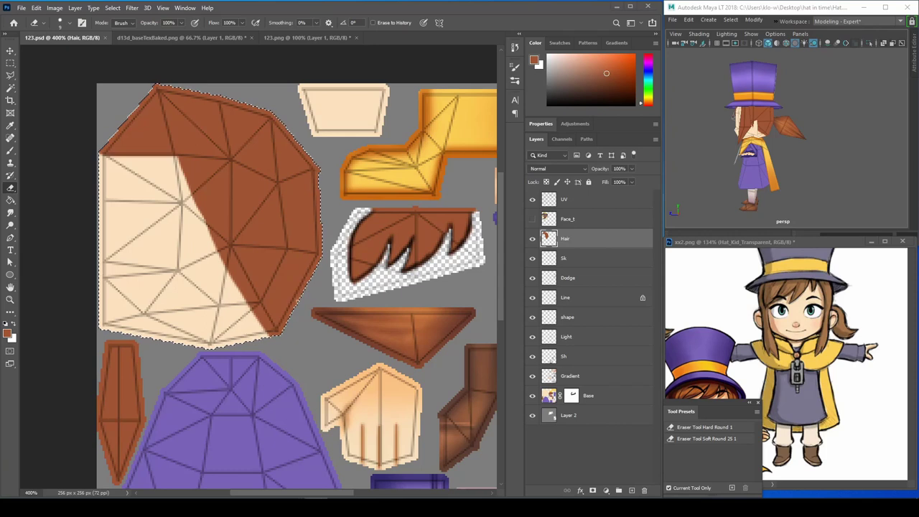
Reshape the hairline on the Hair layer into a curve over the forehead and temple, checking it on the Maya model.
key("b")
key("ctrl+d")
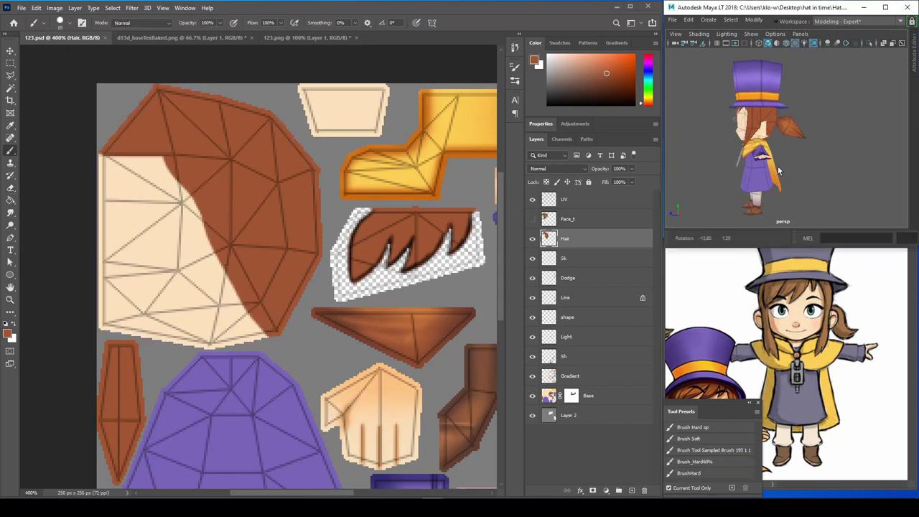
mouse_move(790, 136)
left_mouse_down("alt")
mouse_move(847, 143)
mouse_move(782, 143)
left_mouse_up("alt")
left_click(183, 180)
scroll(450, 286, "down", 3, "alt")
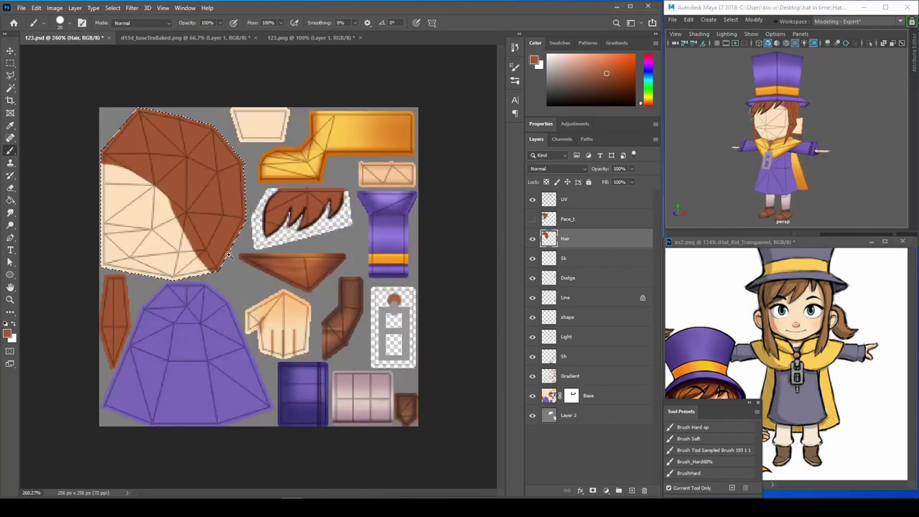
Duplicate the Face_t layer as a hidden backup and erase the back half of the visible face, keeping one eye.
scroll(255, 265, "down", 1, "alt")
left_click(567, 218)
key("ctrl+j")
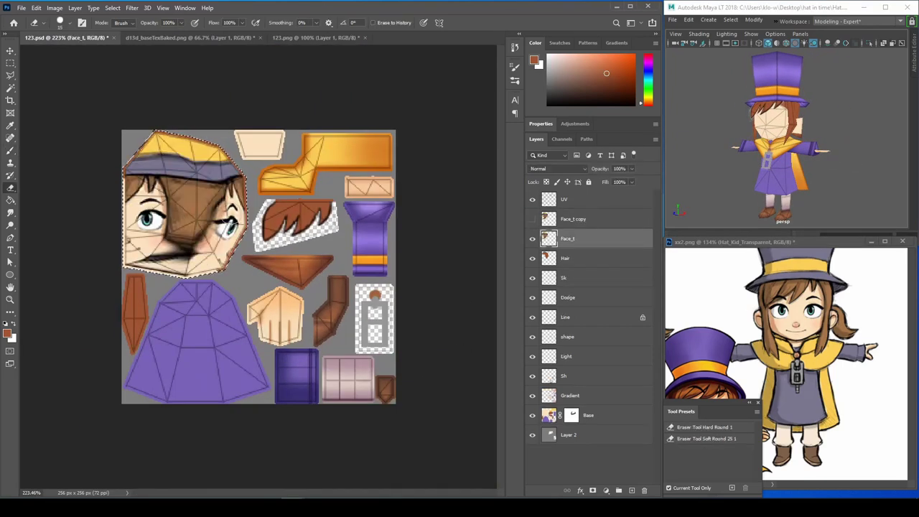
key("e")
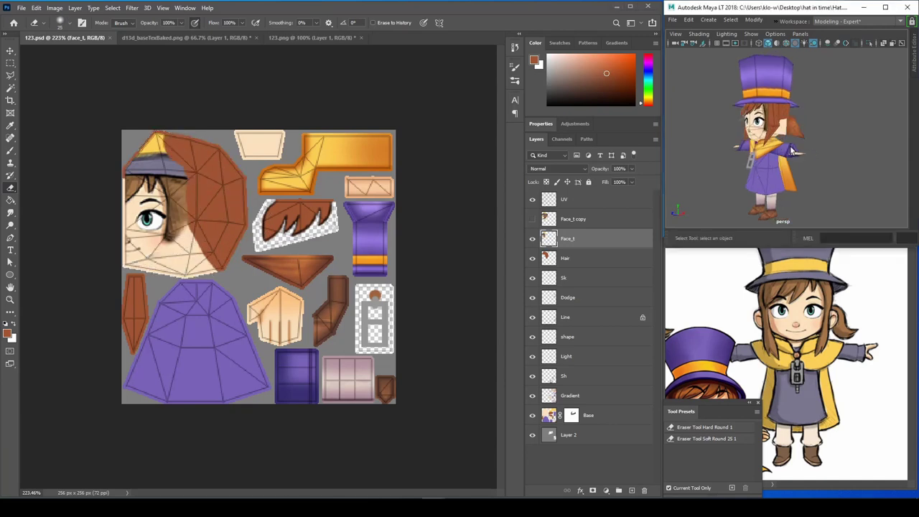
Paint a side lock beside the eye on the Hair layer and erase the hat and old hair from Face_t.
key("b")
scroll(108, 183, "up", 2, "alt")
key("alt+bracketleft")
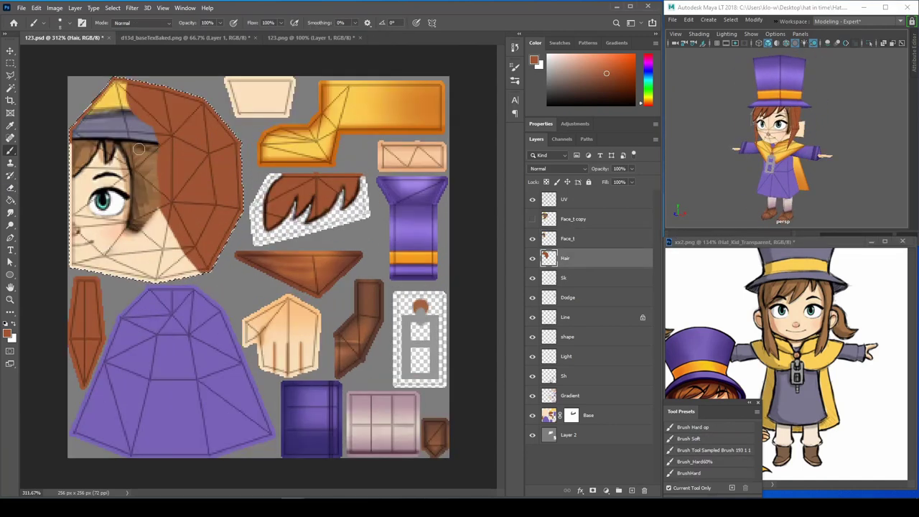
key("e")
left_click(549, 238)
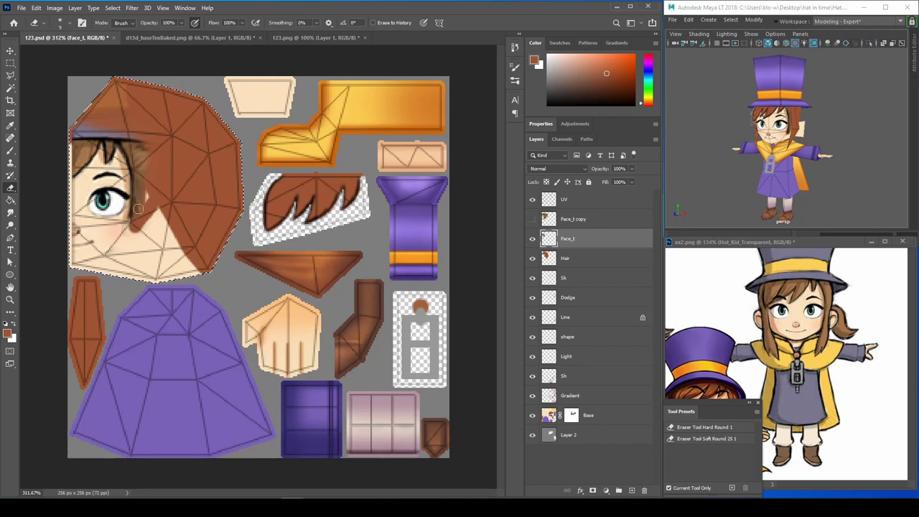
key("bracketright")
mouse_move(161, 153)
left_mouse_down()
mouse_move(106, 150)
mouse_move(70, 169)
left_mouse_up()
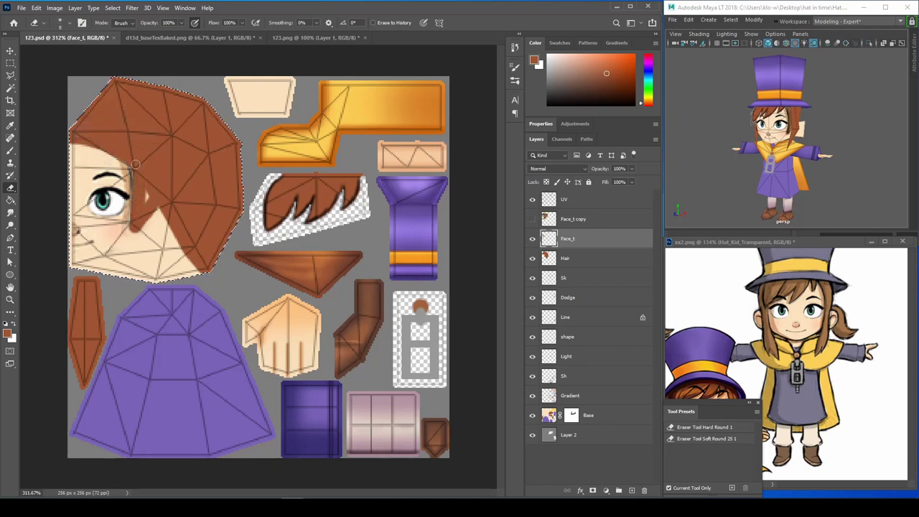
Fill the gaps in the side lock on the Hair layer and erase leftover smudges around the eye and cheek on Face_t.
scroll(144, 192, "up", 5, "alt")
scroll(145, 277, "down", 5, "alt")
key("b")
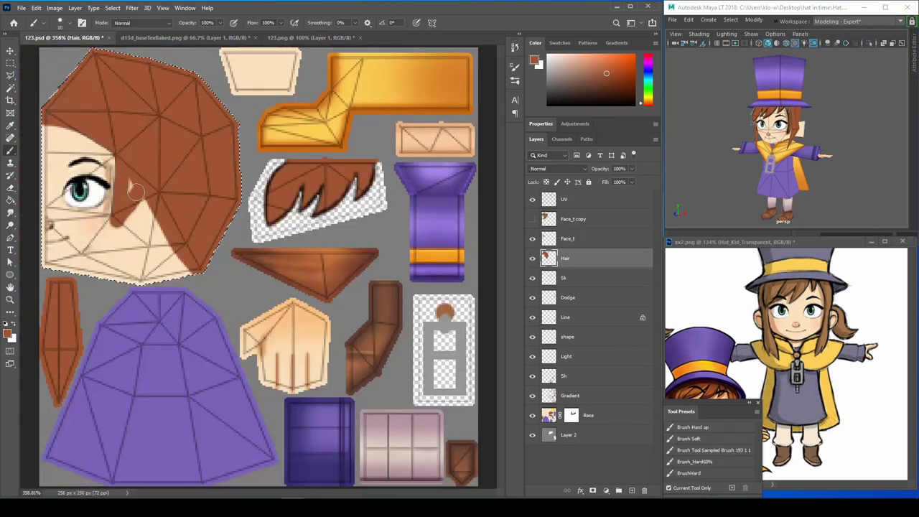
left_click(532, 198)
scroll(199, 150, "up", 3, "alt")
key("e")
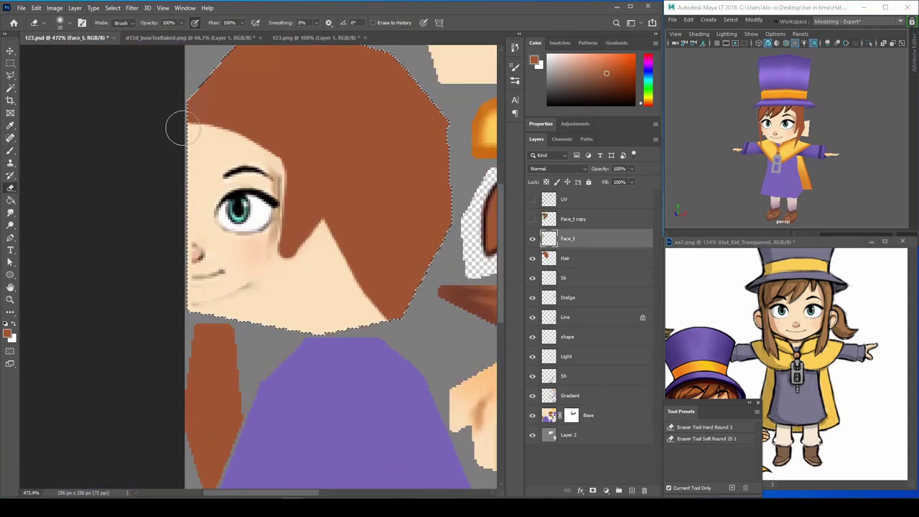
scroll(280, 173, "up", 4, "alt")
scroll(240, 320, "down", 3, "alt")
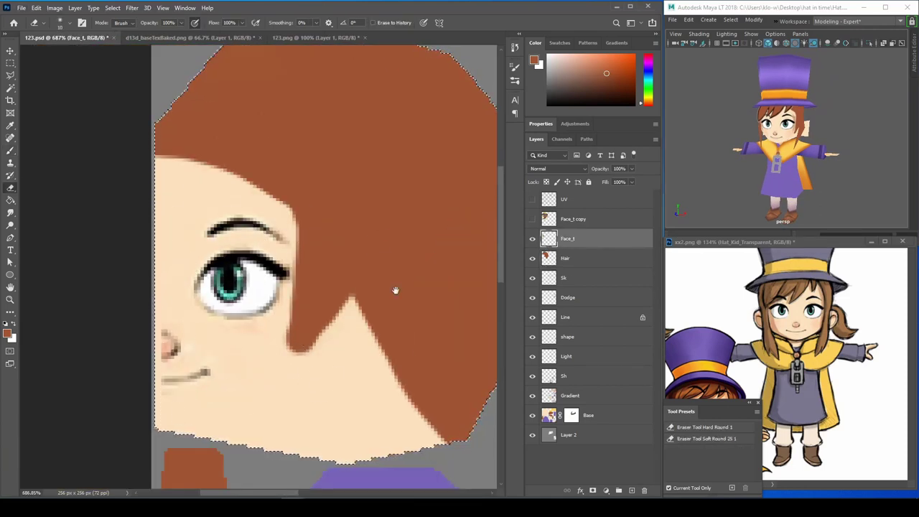
Erase the side lock beside the eye from the Hair layer, leaving a clean sloping hairline.
scroll(395, 290, "down", 3, "alt")
left_click(328, 267, "ctrl")
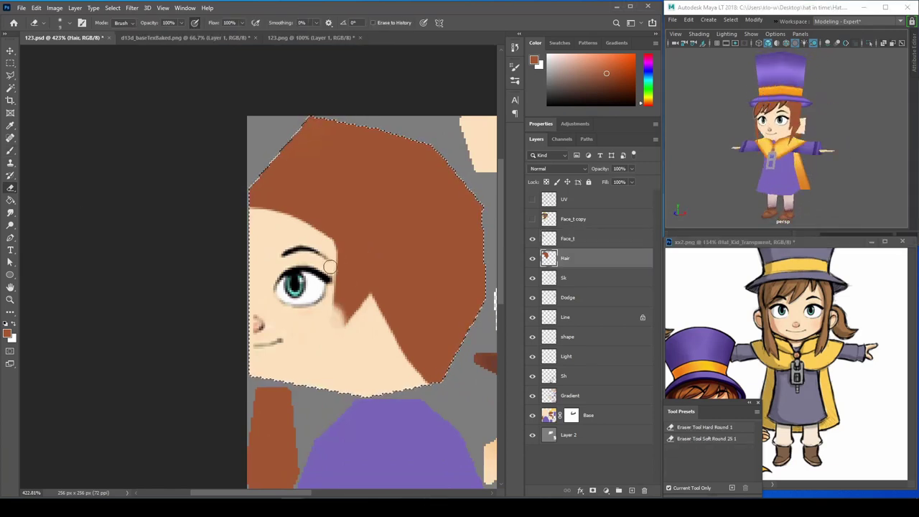
mouse_move(329, 266)
left_mouse_down()
mouse_move(363, 307)
mouse_move(344, 274)
mouse_move(340, 308)
left_mouse_up()
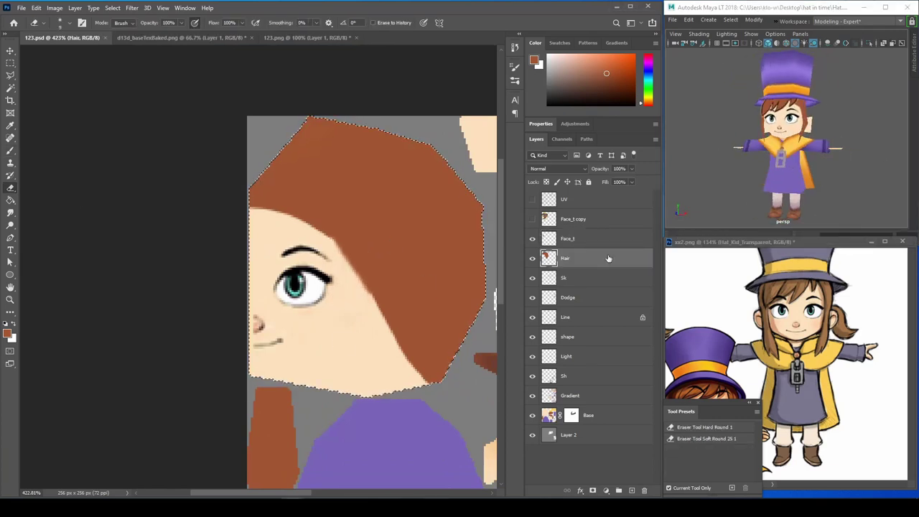
Add a new layer above Hair and name it Eye.
left_click(631, 490)
double_click(564, 257)
type("Eye")
key("Return")
Trace the eyebrow, upper lash line and eye outline in black on the Eye layer, cleaning the edges with Face_t hidden.
key("b")
key("d")
scroll(318, 263, "up", 3, "alt")
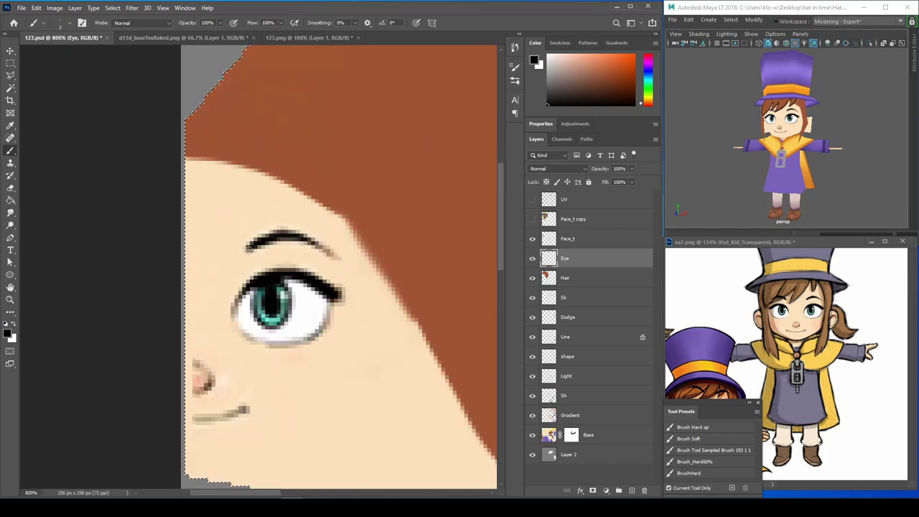
key("e")
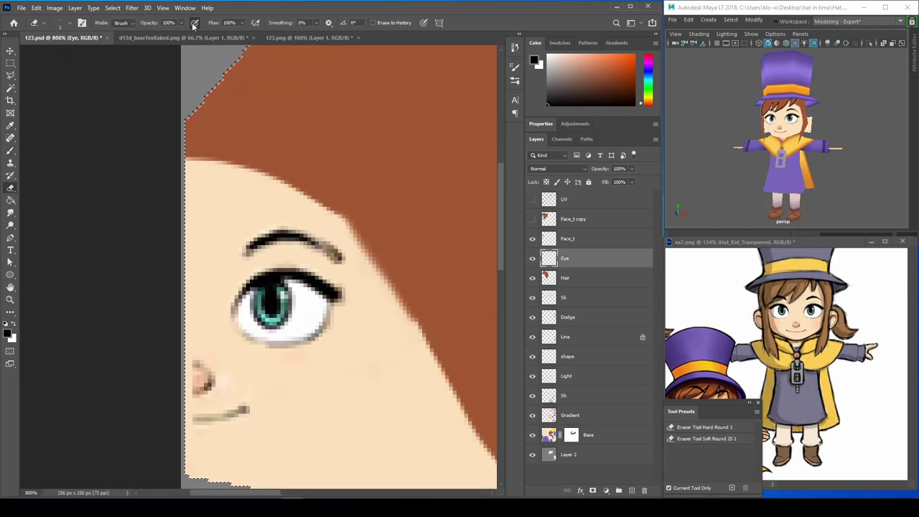
left_click(532, 238)
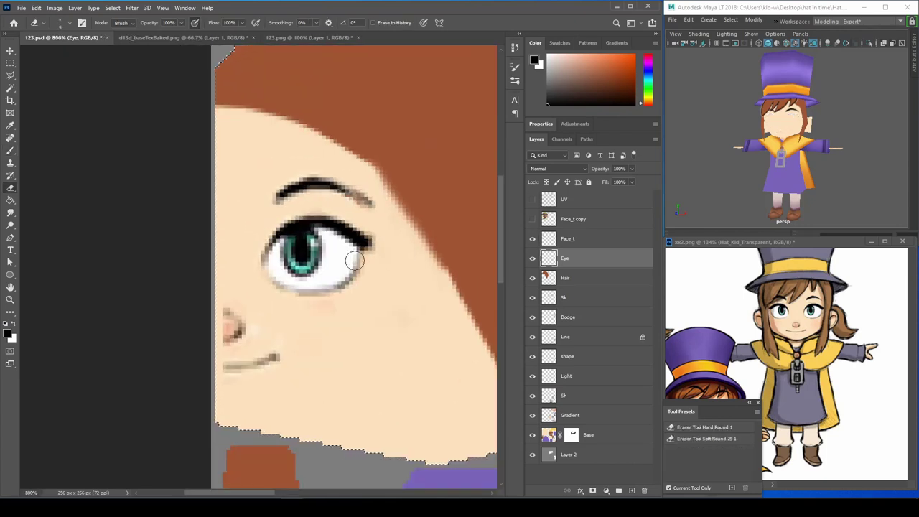
key("b")
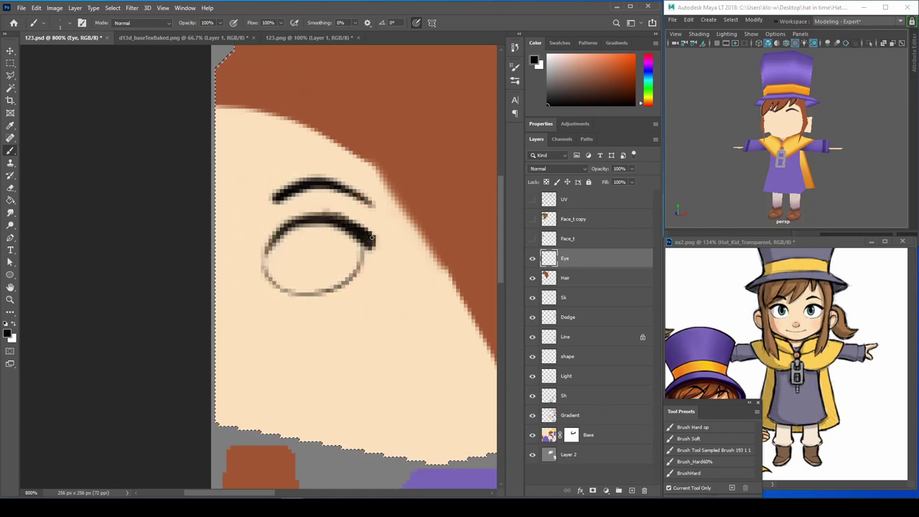
key("e")
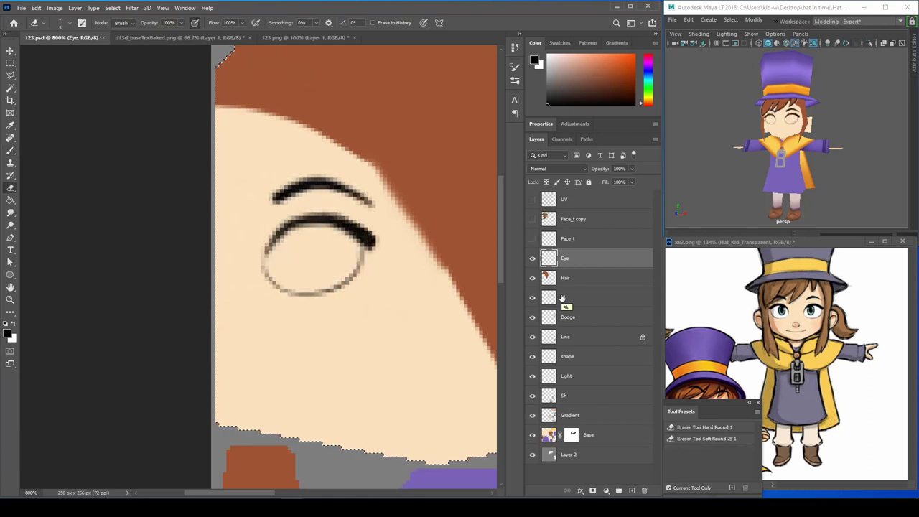
Add a layer named Eye2 directly above Hair and fill the inside of the eye outline with white.
left_click(562, 278)
key("ctrl+shift+n")
type("Eye2")
key("Return")
key("b")
key("x")
mouse_move(302, 248)
left_mouse_down()
mouse_move(348, 262)
mouse_move(307, 282)
mouse_move(329, 242)
left_mouse_up()
Add a new layer above Eye2 and paint a black upright oval for the iris.
key("ctrl+shift+alt+n")
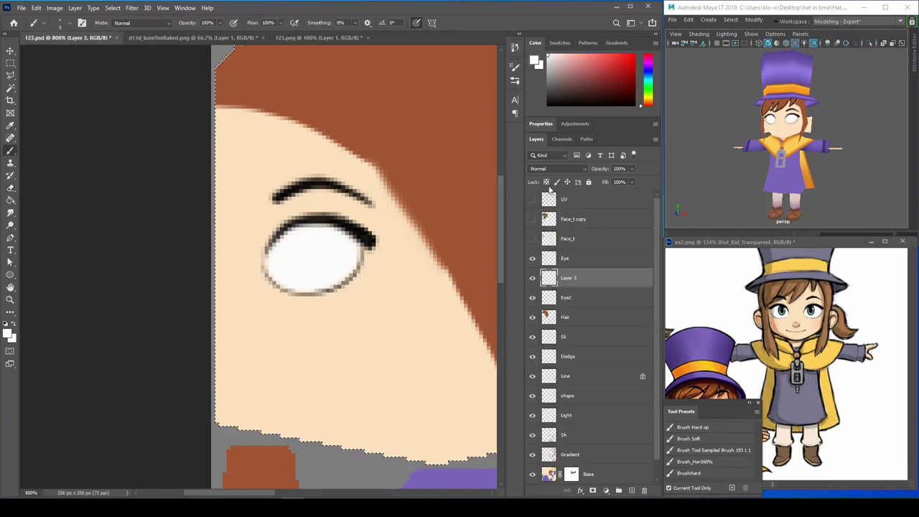
key("x")
left_click(532, 219)
left_click(532, 219)
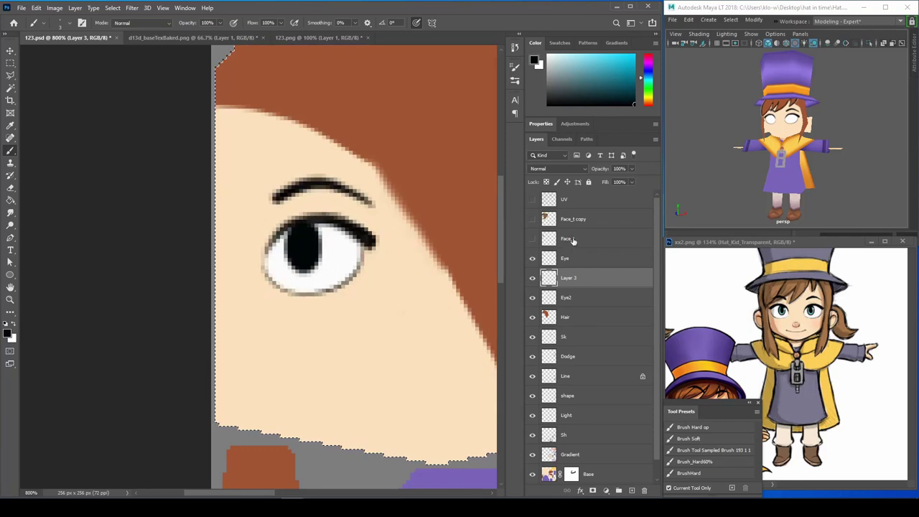
Sample the teal eye colour from the reference art and paint it over the iris with its transparency locked.
left_click(783, 316)
scroll(779, 316, "up", 5, "alt")
left_click(776, 315, "alt")
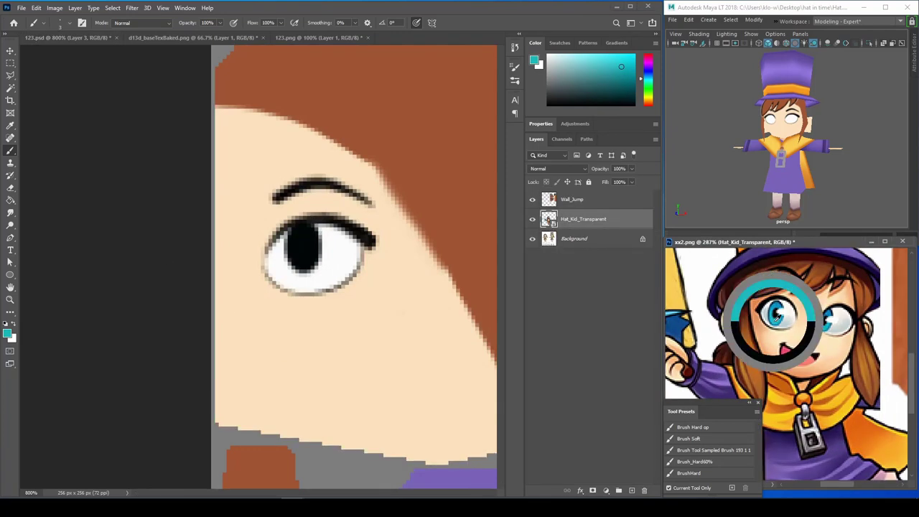
left_click(305, 244)
left_click_drag(302, 229, 308, 269)
Paint the dark pupil and a small white highlight inside the teal iris, comparing them with the reference art.
key("d")
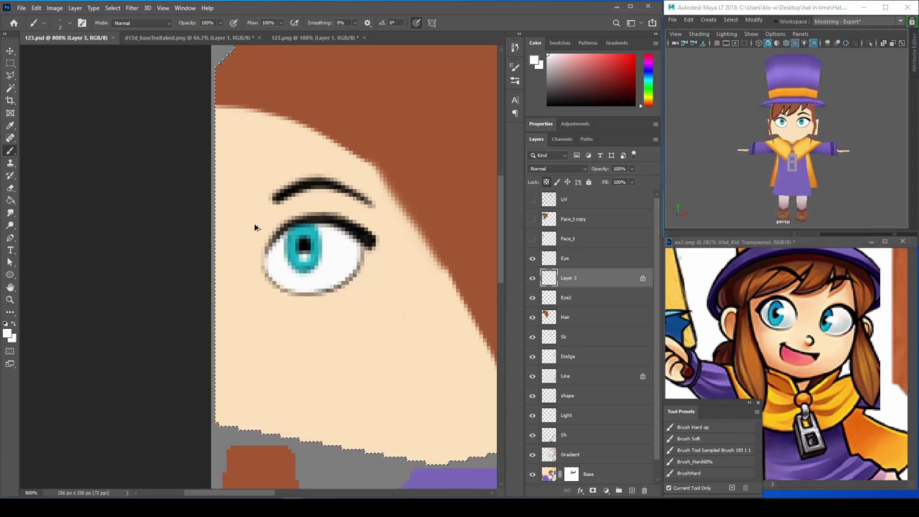
left_click(840, 244)
scroll(789, 323, "down", 3, "alt")
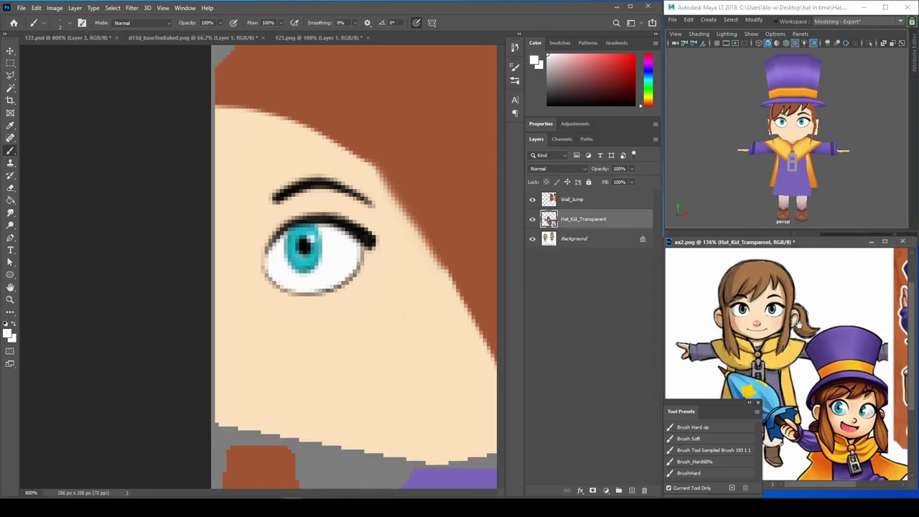
left_click(303, 246)
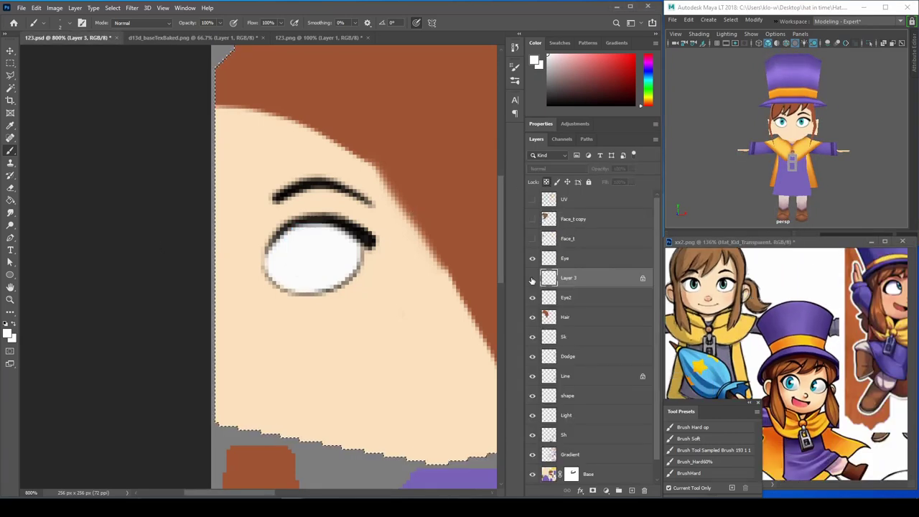
left_click(308, 248, "alt")
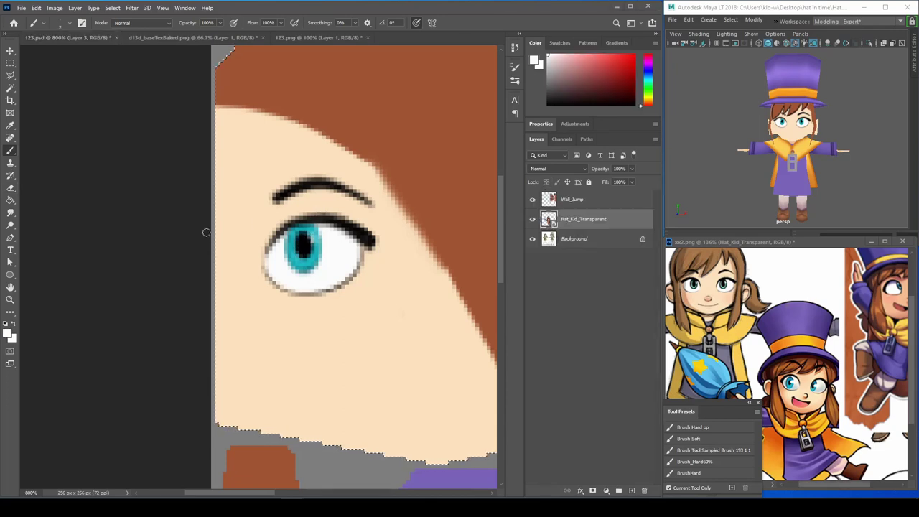
Paint soft peach shading along the hairline, jaw and back of the cheek on the Gradient layer.
scroll(149, 258, "down", 2, "alt")
left_click(362, 246, "alt")
left_click(362, 246, "ctrl")
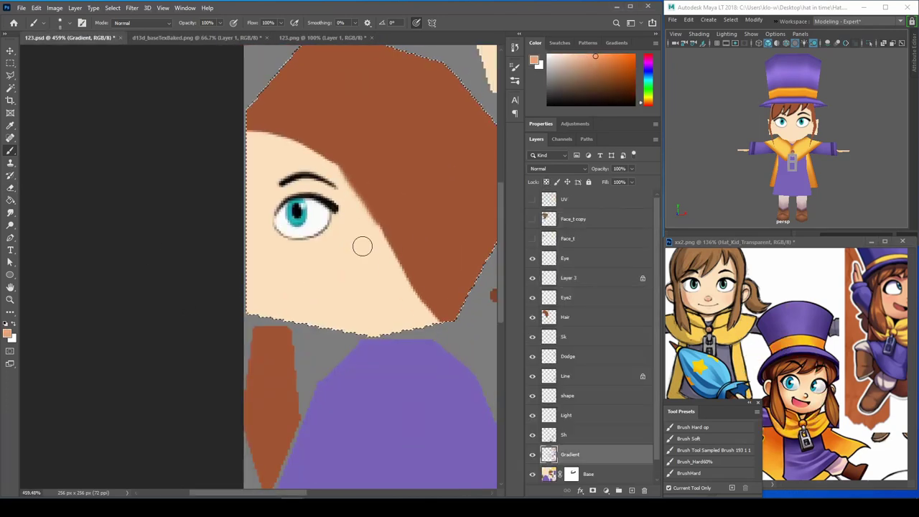
left_click(689, 473)
left_click_drag(259, 294, 431, 308)
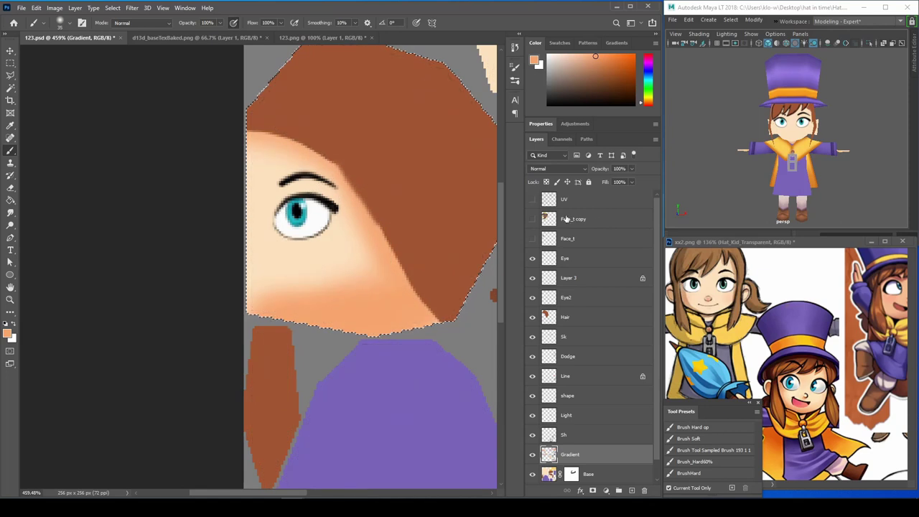
Soften the peach shading around the eye and cheek with a soft eraser and check the face on the Maya model.
key("e")
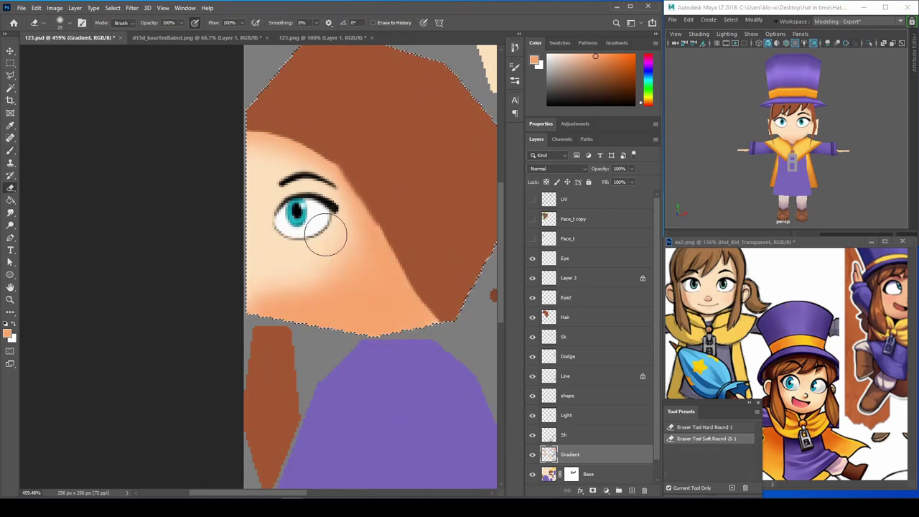
mouse_move(775, 182)
left_mouse_down("alt")
mouse_move(809, 182)
mouse_move(775, 182)
left_mouse_up("alt")
left_click(10, 150)
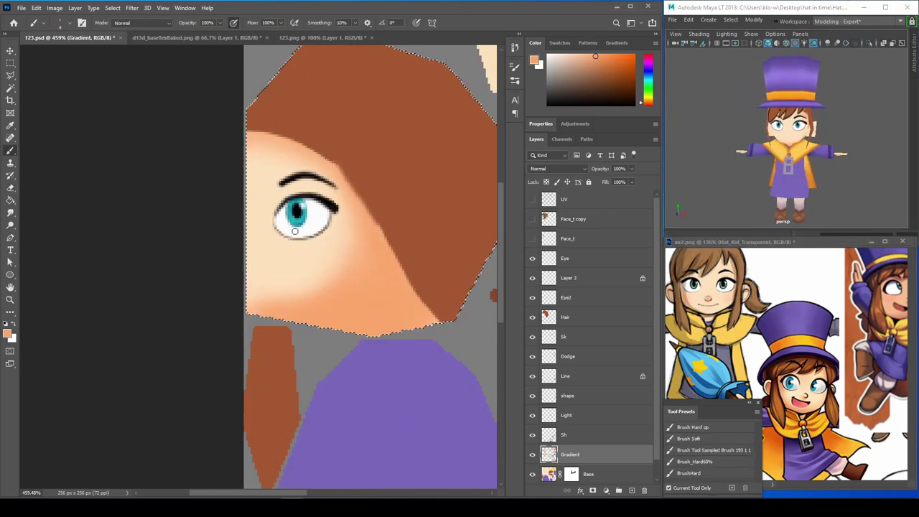
Group the eye layers as eye and add a layer named Nose+mouth above the group.
left_click(532, 278)
key("ctrl+g")
double_click(569, 258)
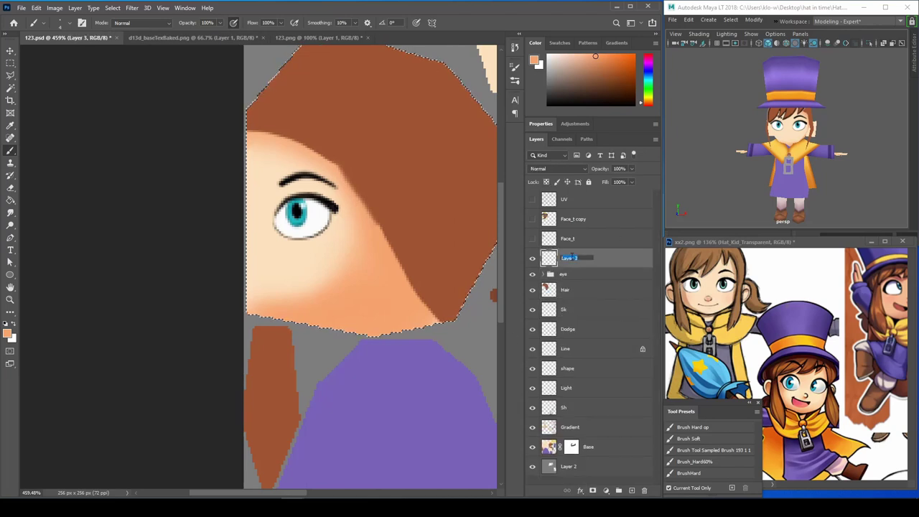
key("Return")
Trace the nose and smiling mouth from Face_t on the Nose+mouth layer and check them on the Maya model.
key("d")
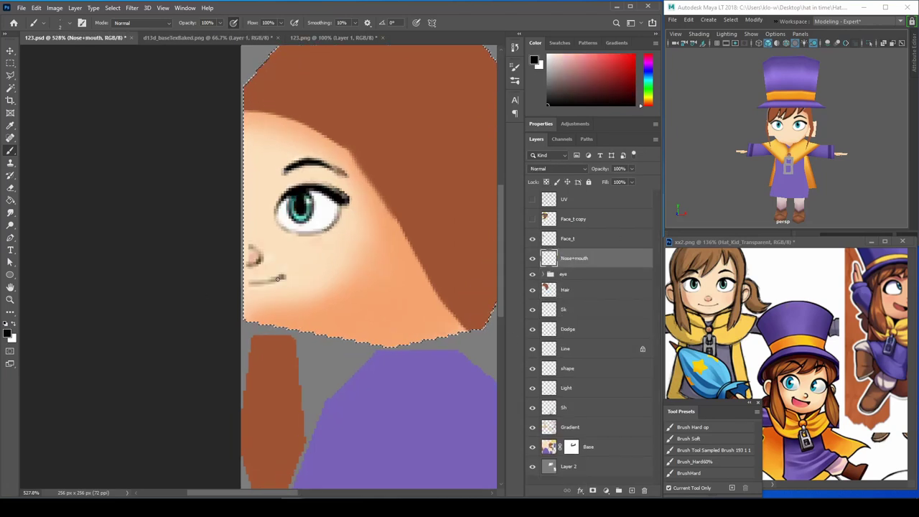
key("e")
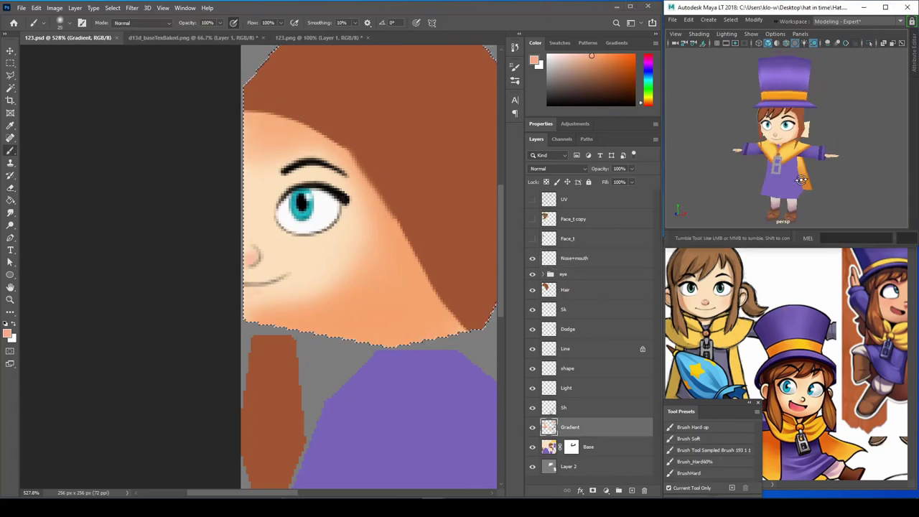
left_click_drag(800, 180, 836, 316)
Paint a soft pink blush on the cheek on the Gradient layer and touch up the face on the Light layer.
left_click(327, 260)
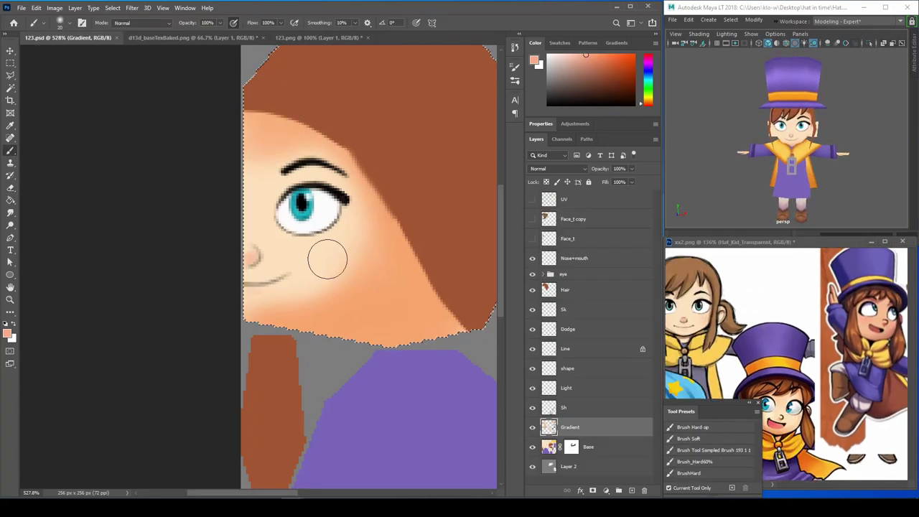
key("alt+]")
key("alt+]")
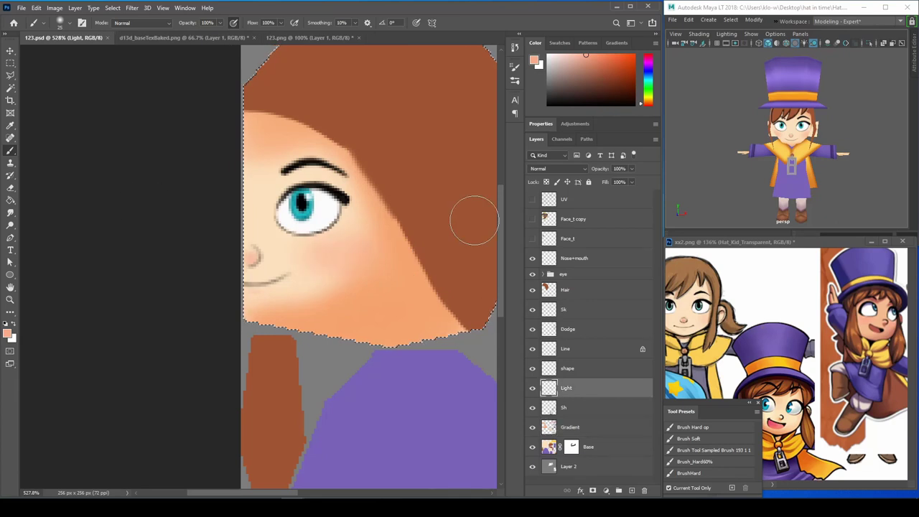
key("e")
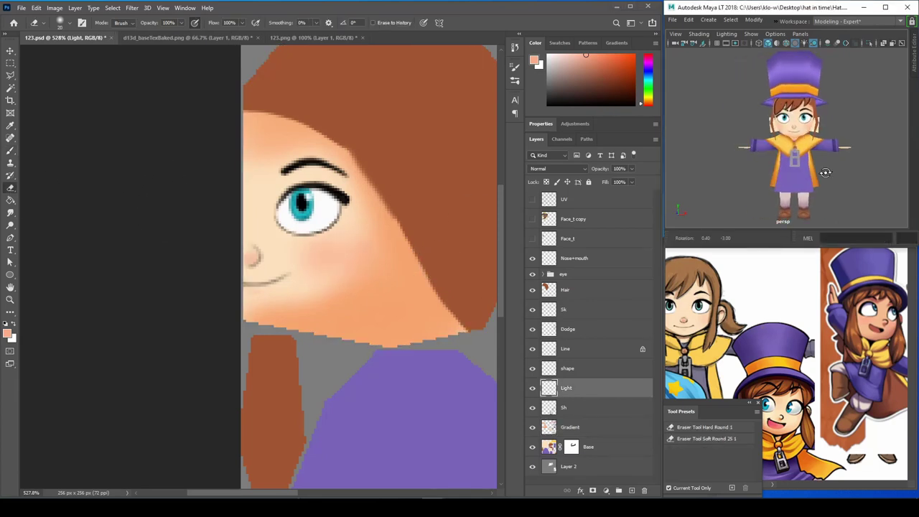
Shade the edges of the white eyeball in light grey on the transparency-locked Eye2 layer.
left_click(549, 273)
key("b")
left_click(319, 219, "alt")
left_click(574, 329)
key("ctrl+d")
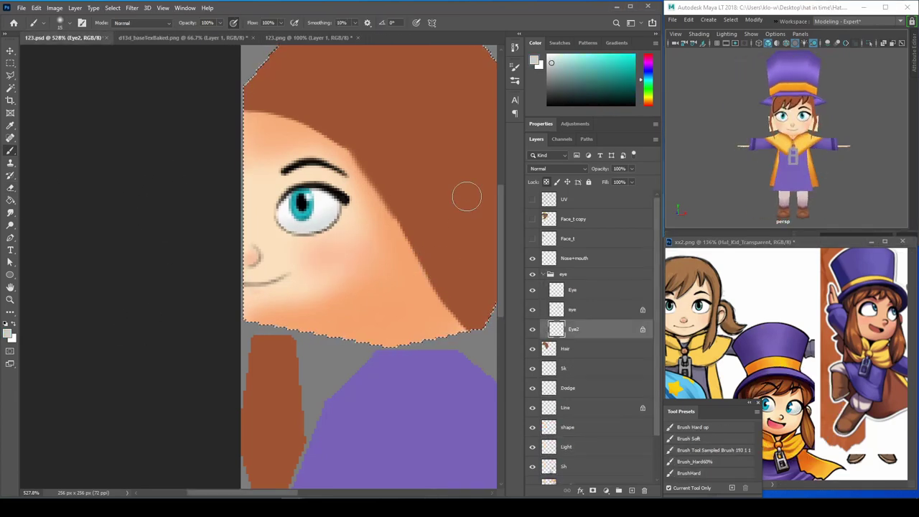
left_click(316, 215, "alt")
Save the texture, check it in Maya, and repaint the iris on a copy of the eye layer with the original hidden.
key("ctrl+s")
left_click(742, 204)
left_click_drag(742, 204, 771, 180, "alt")
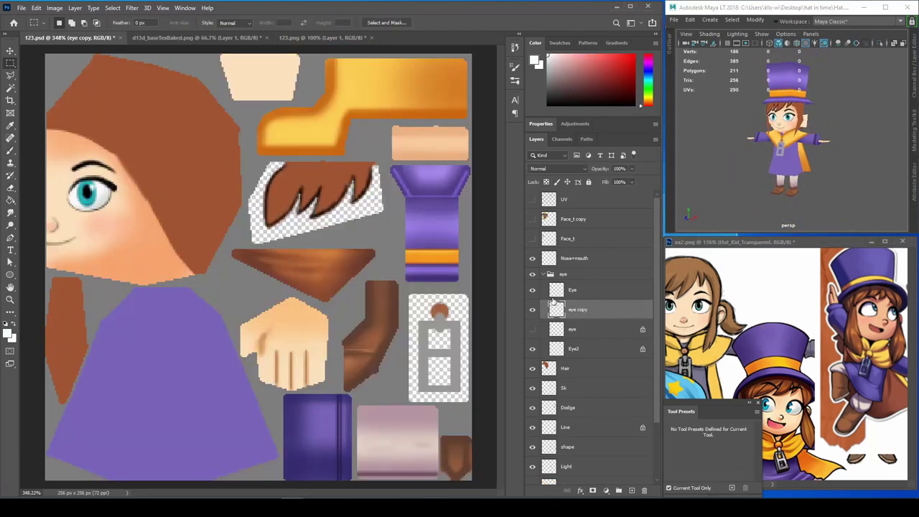
left_click(550, 273)
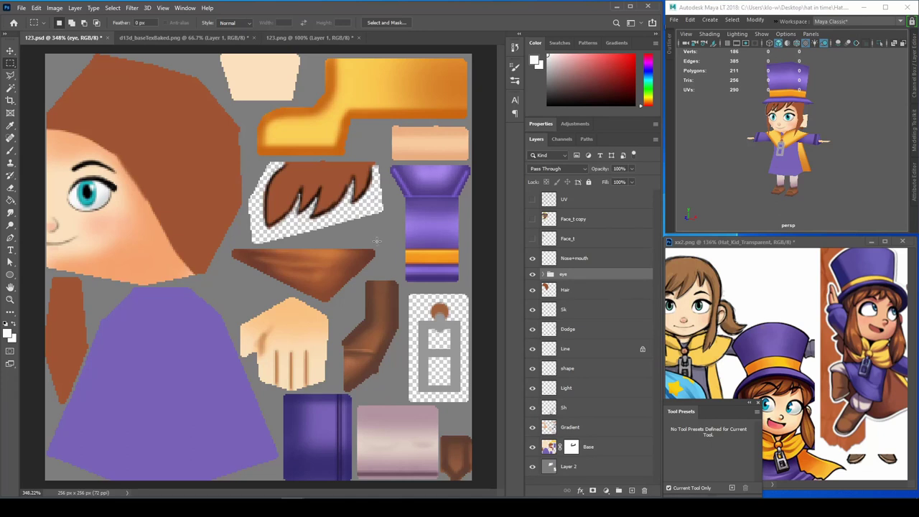
Make Hair the active layer and hide the Sk layer.
left_click(546, 290)
key("b")
left_click(532, 309)
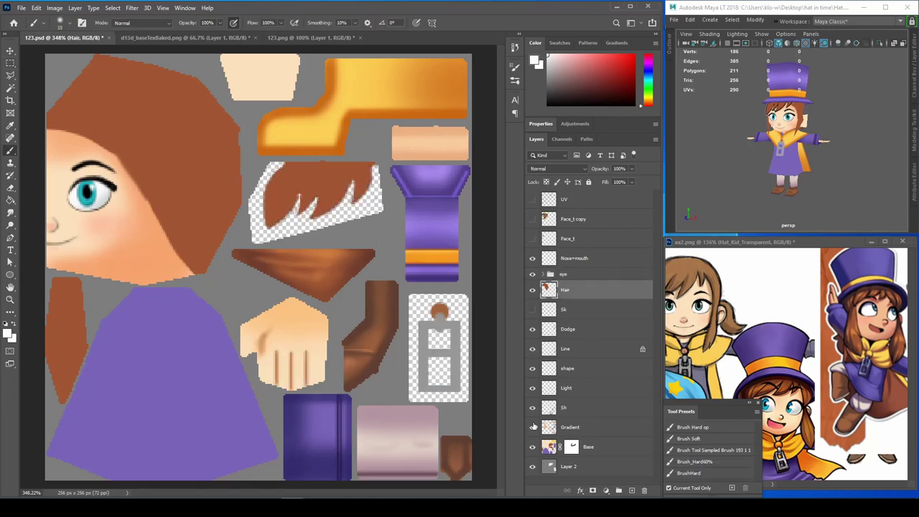
Select the fringe piece by intersecting a rectangular selection around it with the Base layer's outline.
left_click(548, 407)
left_click(547, 445)
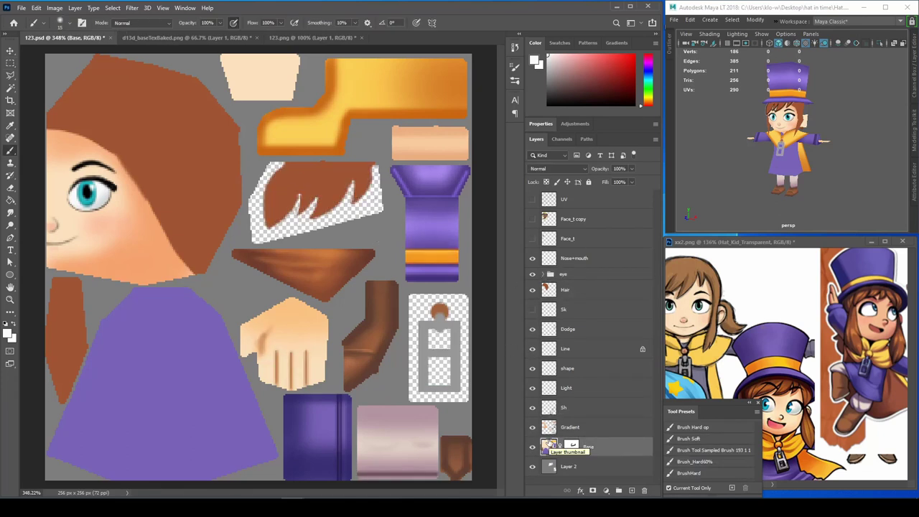
left_click(548, 407)
key("m")
left_click_drag(262, 162, 380, 216)
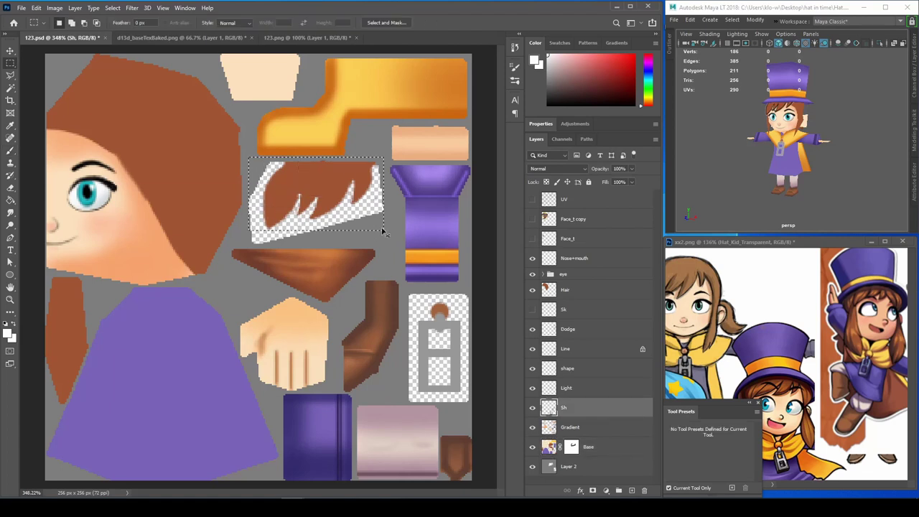
left_click(547, 445)
key("b")
left_click(548, 446, "ctrl+alt+shift")
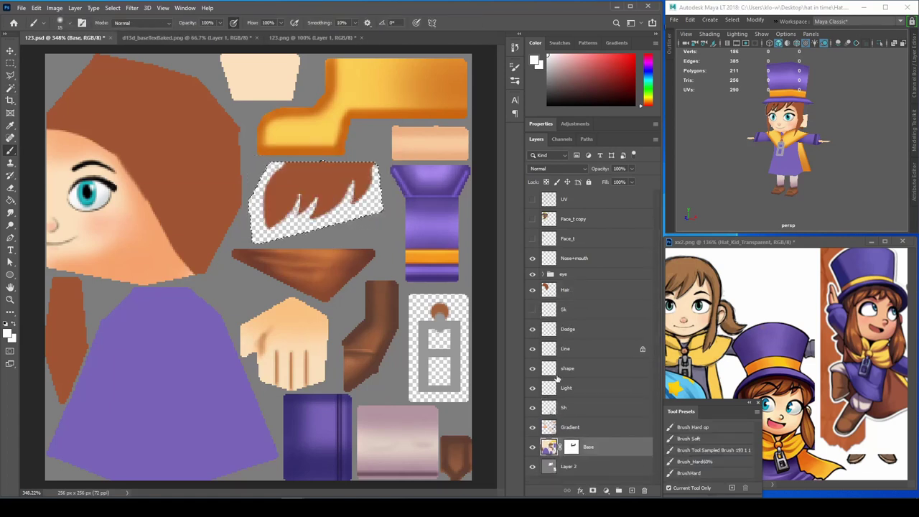
Move the fringe from Base onto the Hair layer and clip a new layer to Hair.
left_click(560, 407)
scroll(373, 170, "up", 3, "alt")
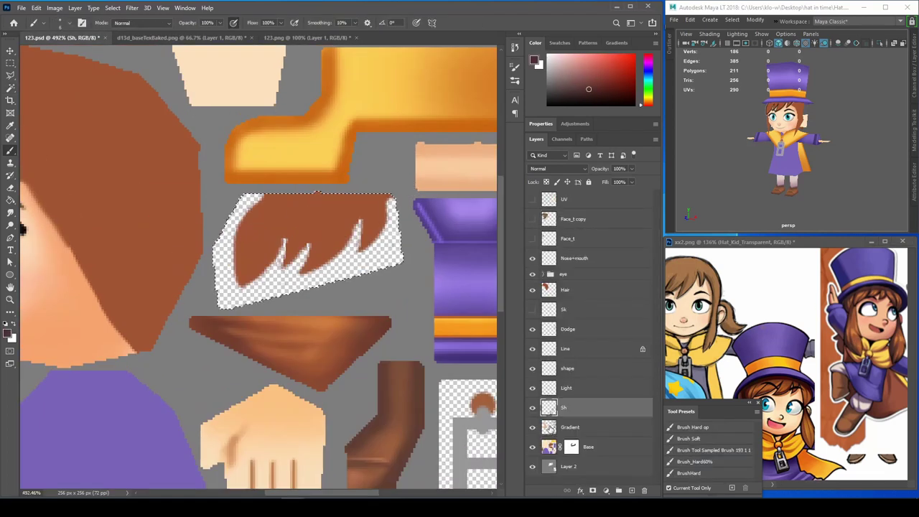
key("ctrl+shift+alt+n")
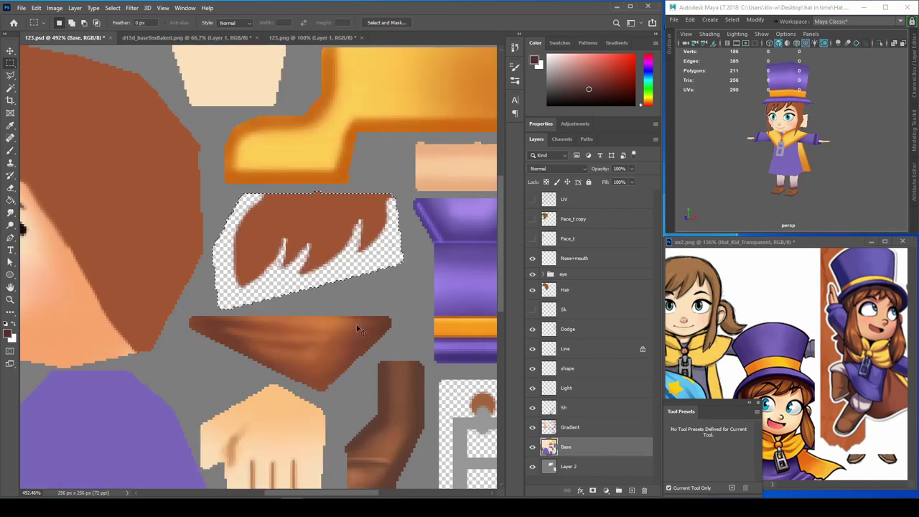
key("m")
key("ctrl+d")
left_click_drag(567, 427, 581, 293)
key("ctrl+]")
key("ctrl+alt+g")
Delete the Face_t layer and paint dark brown shading along the fringe's edges and locks on the clipped Layer 3.
key("b")
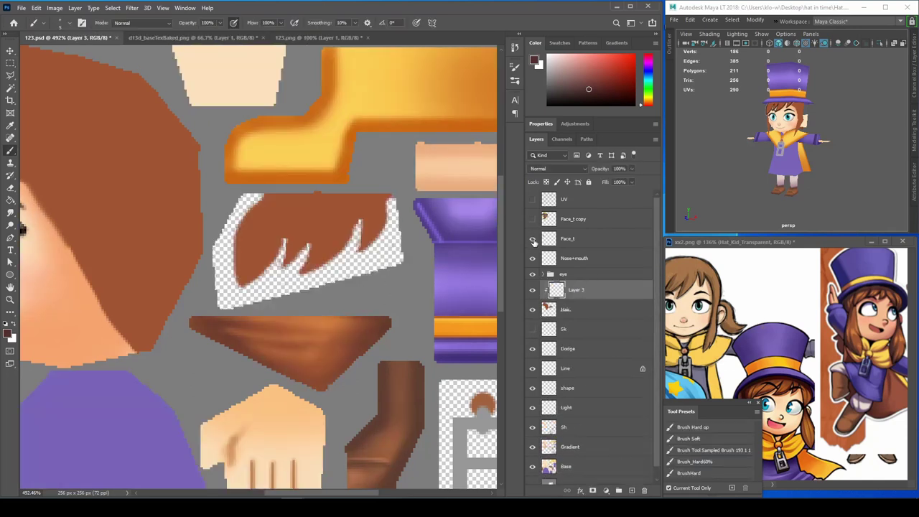
left_click_drag(560, 239, 644, 490)
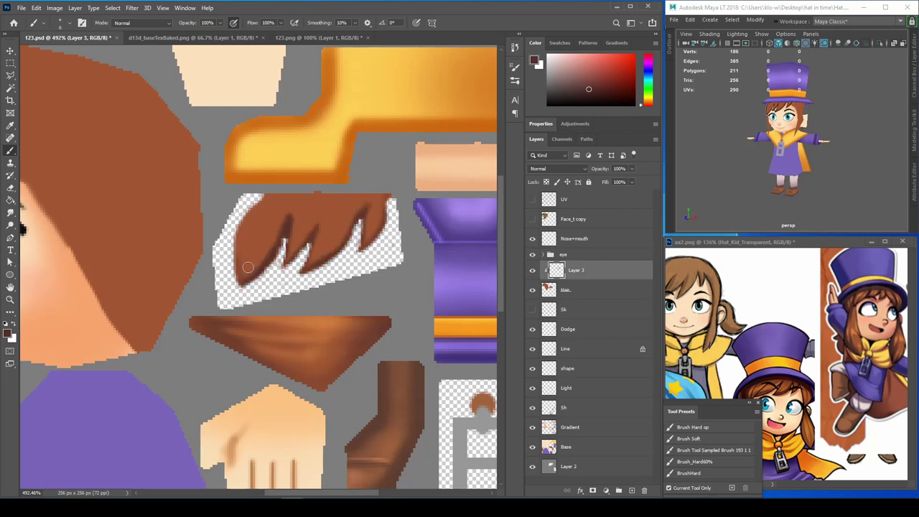
Erase deeper, narrower gaps between the fringe locks on the Hair layer.
key("e")
key("alt+bracketleft")
scroll(305, 258, "up", 5, "alt")
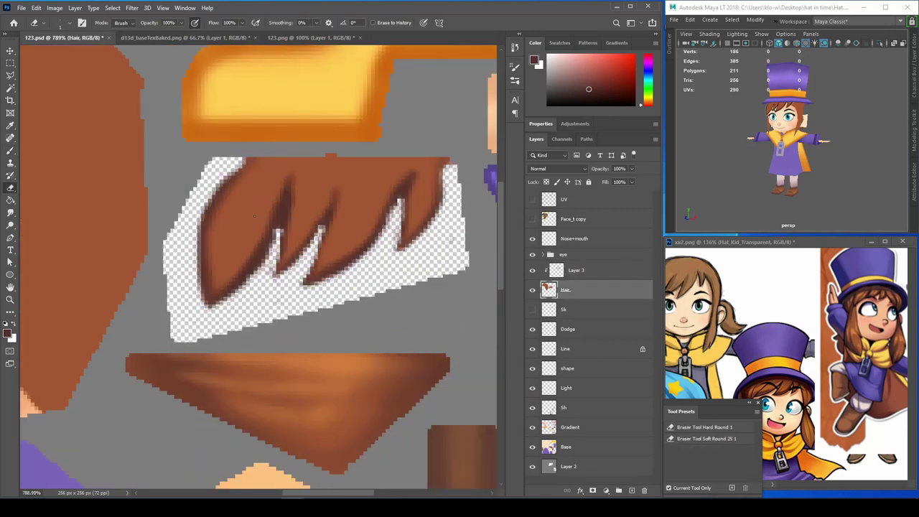
key("b")
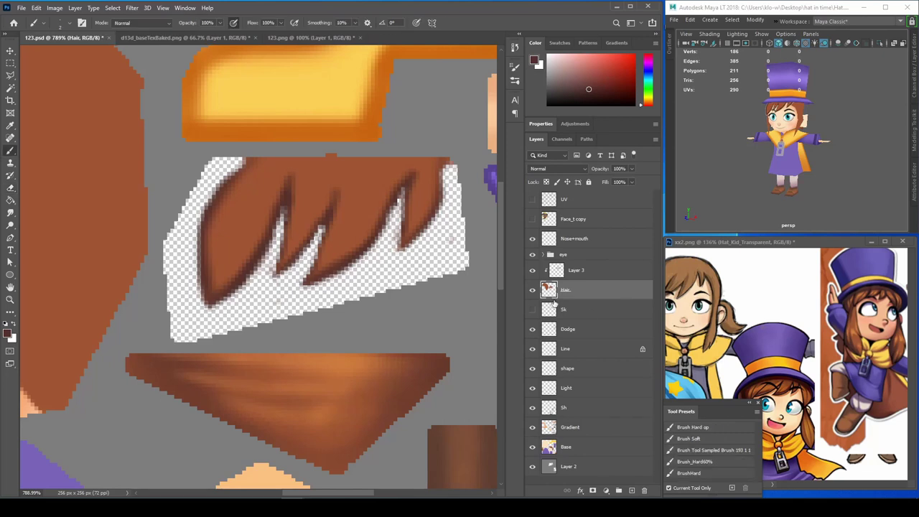
Add two more layers clipped to Hair and name the three clipped layers G, Sh and Light.
key("ctrl+shift+alt+n")
key("ctrl+shift+alt+n")
double_click(583, 269)
type("Light")
key("Return")
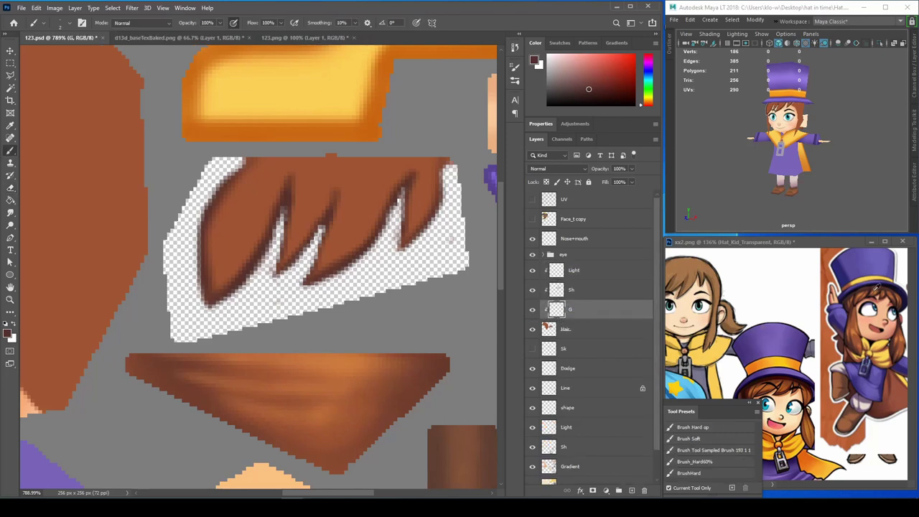
Paint orange highlights sampled from the triangular hair piece onto the fringe on the Light layer, smudge them along the strands, and check the model in Maya.
left_click(308, 373, "alt")
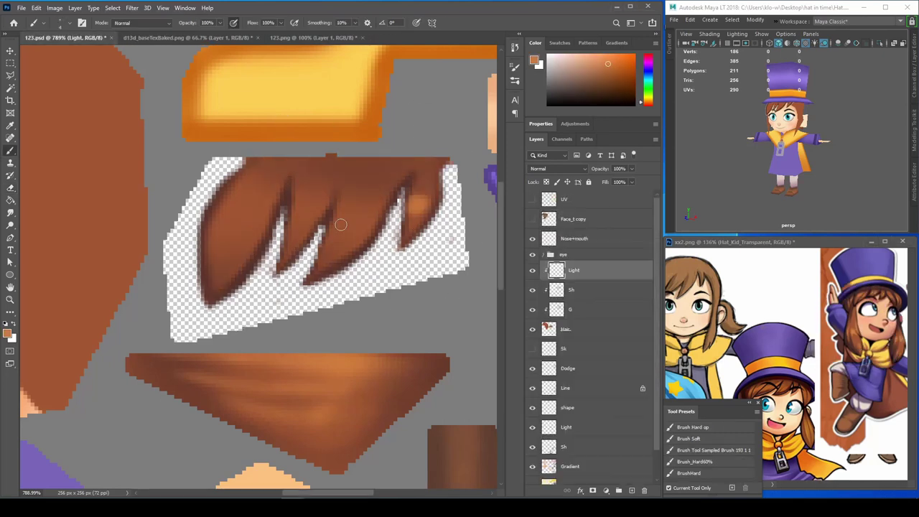
left_click_drag(373, 215, 327, 236)
left_click_drag(265, 201, 215, 244)
key("r")
left_click_drag(251, 230, 194, 264)
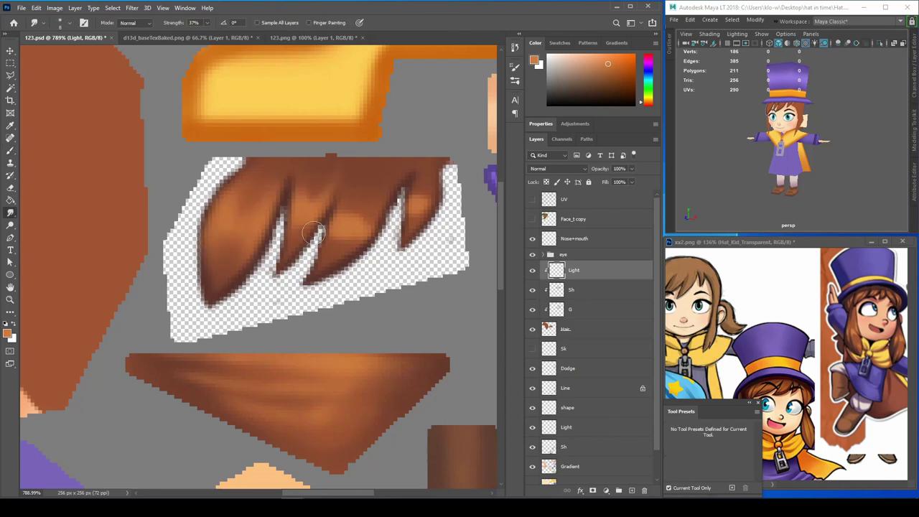
left_click_drag(791, 188, 760, 188, "alt")
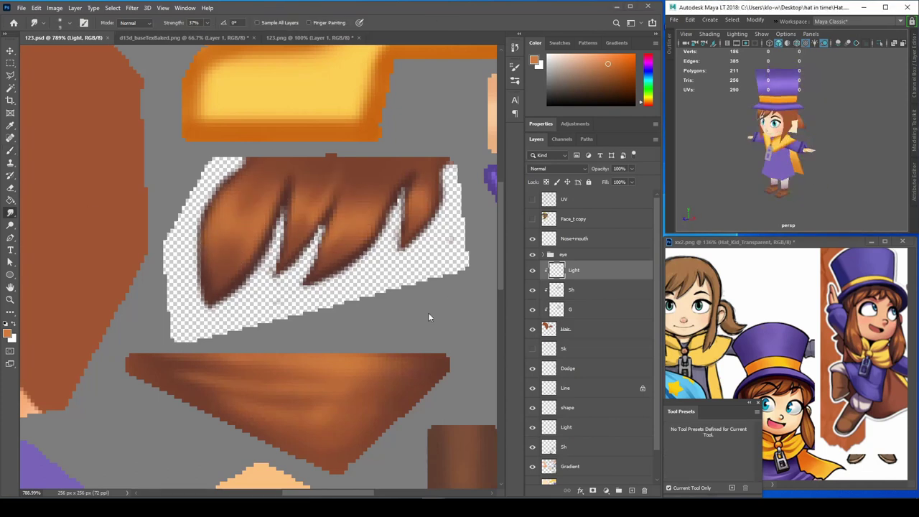
Select the long side hair lock on Base and move it onto the Hair layer beneath G, Sh and Light.
scroll(428, 312, "down", 3, "alt")
key("w")
left_click(419, 306, "ctrl")
left_click(574, 300)
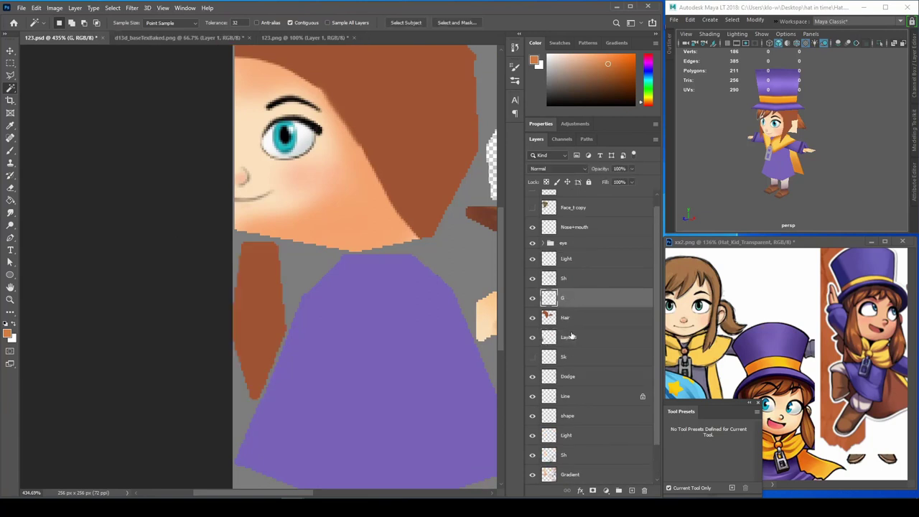
With the UV overlay as a guide, paint dark strand lines on the side lock on Sh and soft shading on G.
key("b")
scroll(574, 287, "up", 1)
left_click(570, 278)
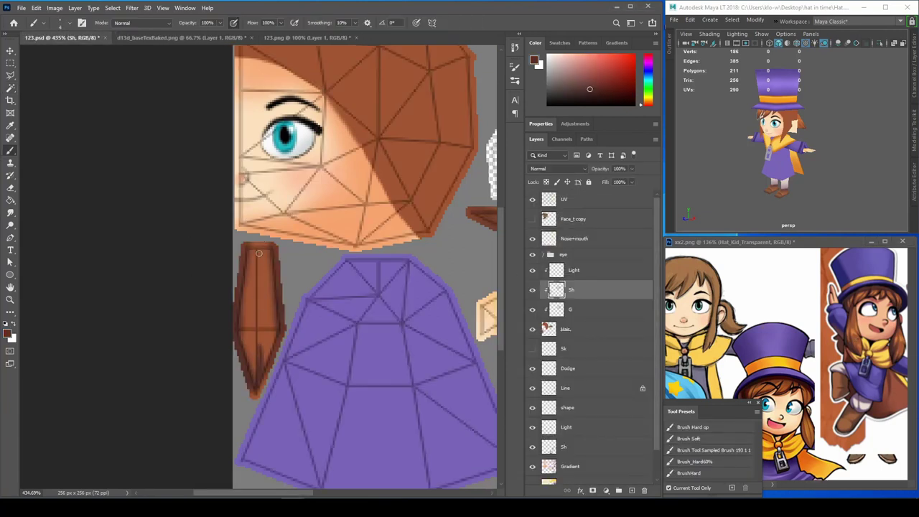
key("alt+bracketleft")
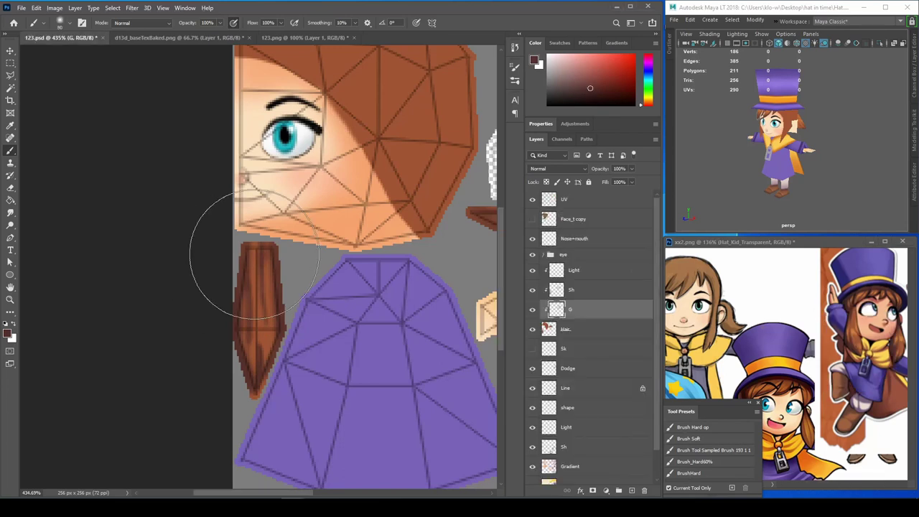
left_click(532, 199)
Shade the side lock with dark brown sampled from the fringe and smudge the strands smooth on Sh.
key("ctrl+Tab")
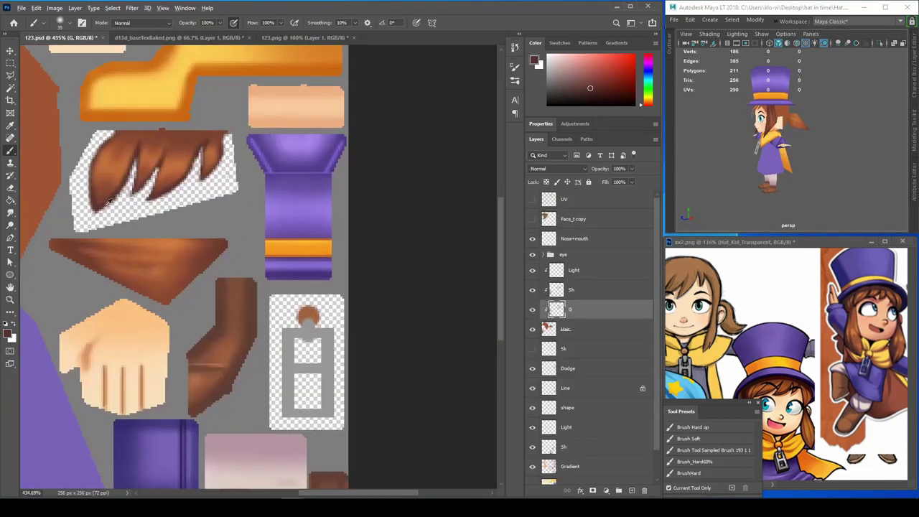
key("ctrl+shift+Tab")
key("alt+bracketright")
key("r")
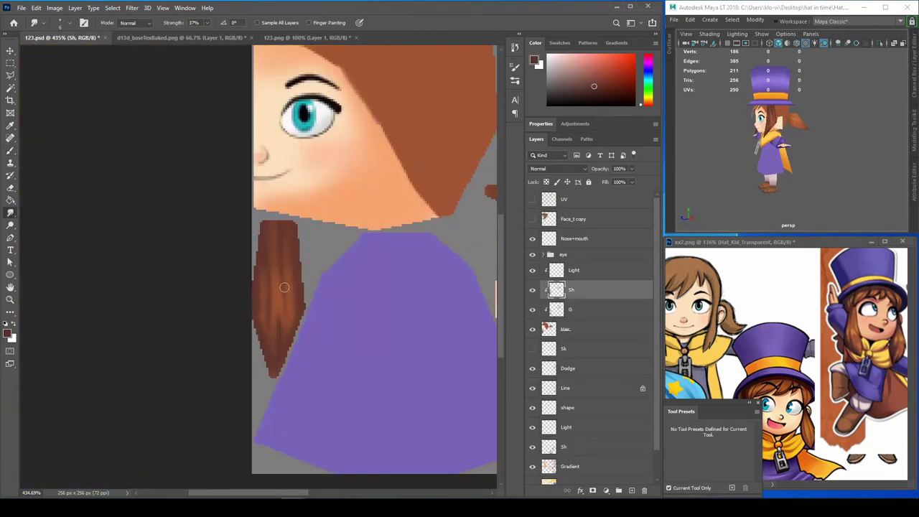
Paint orange highlight strands down the side lock on the Light layer, smudge them lengthwise, and check the hair in Maya.
key("alt+bracketright")
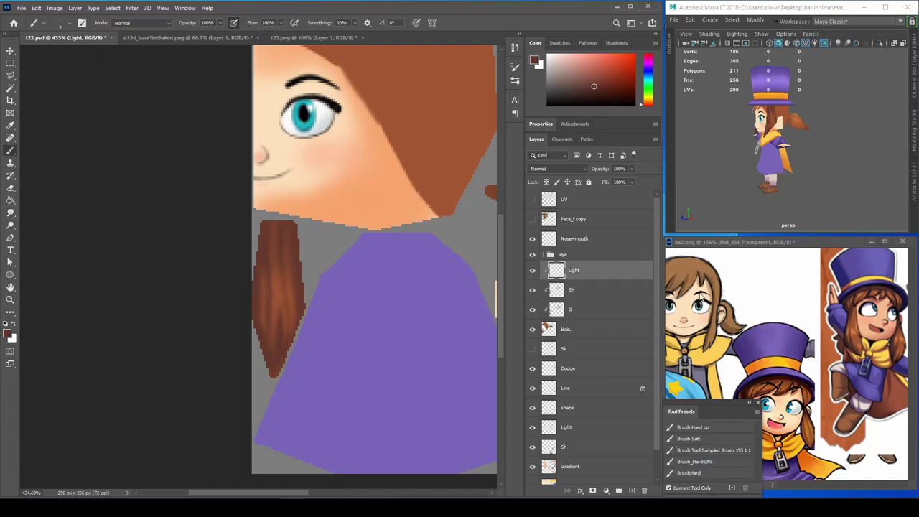
mouse_move(267, 316)
left_mouse_down()
mouse_move(284, 266)
mouse_move(275, 283)
left_mouse_up()
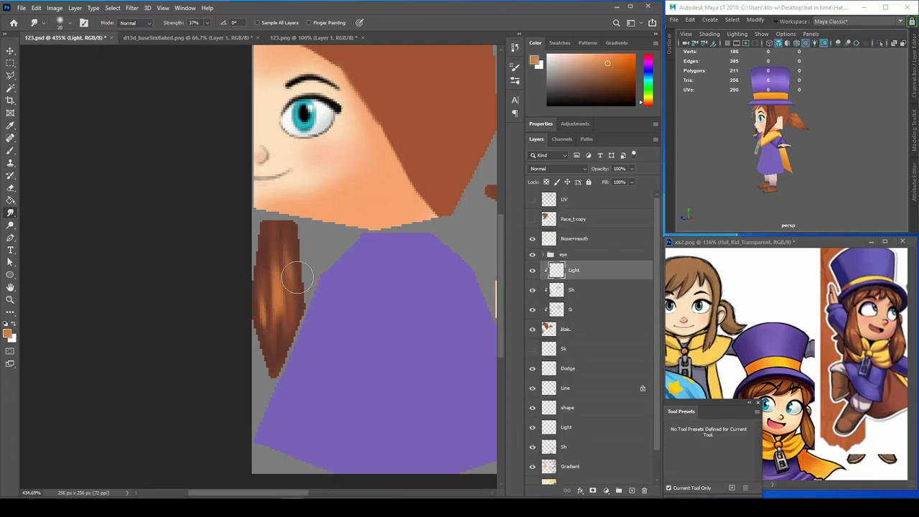
left_click_drag(775, 161, 800, 170, "alt")
Soften the side lock's shading and highlights with the Eraser and Smudge tools on Sh and Light, save, and check the model in Maya.
key("alt+bracketleft")
key("e")
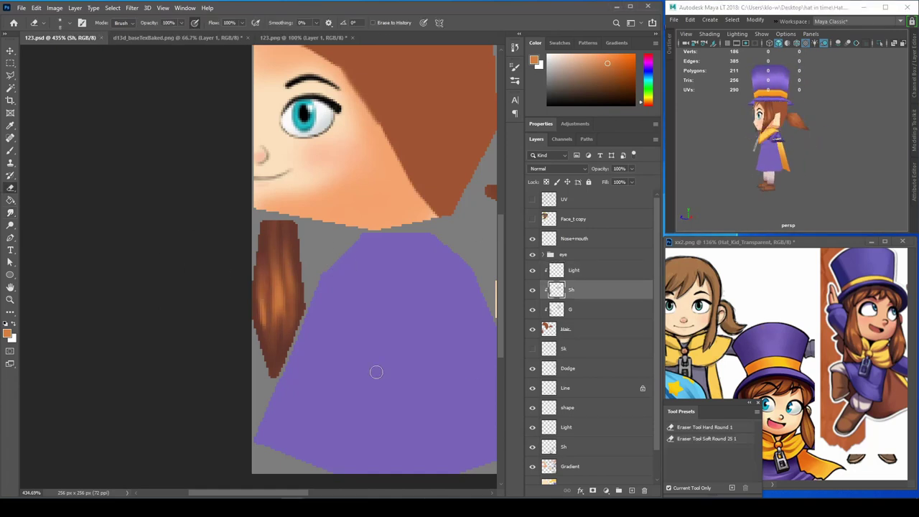
key("alt+bracketleft")
left_click_drag(694, 150, 759, 190, "alt")
key("alt+bracketright")
key("alt+bracketright")
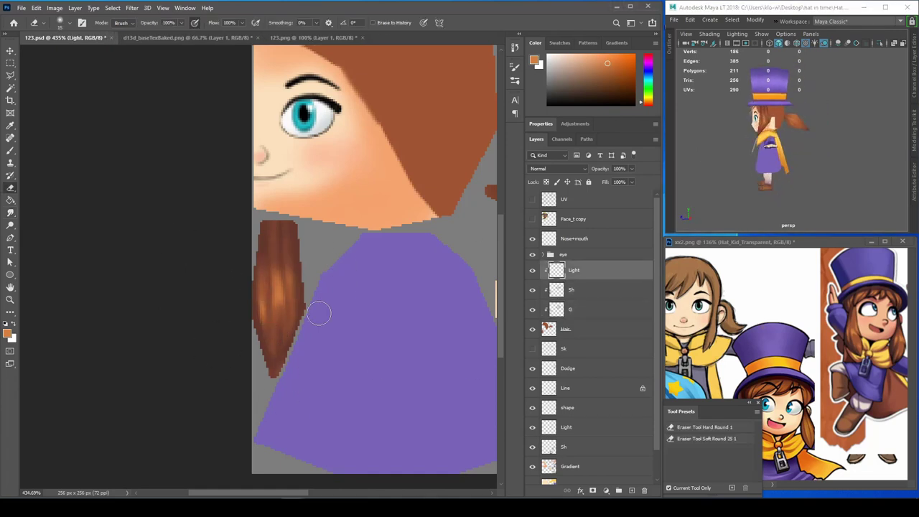
key("r")
mouse_move(718, 166)
left_mouse_down("alt")
mouse_move(825, 158)
mouse_move(813, 170)
left_mouse_up("alt")
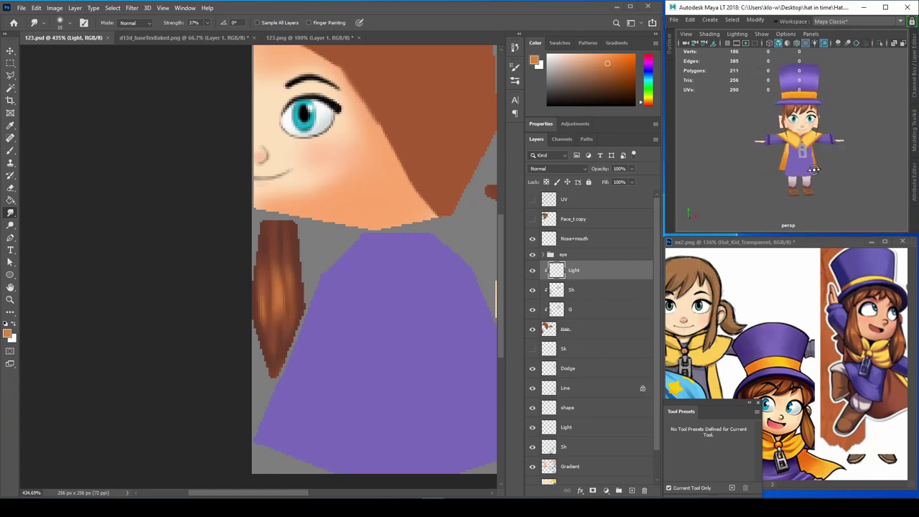
Inspect the face closely in Maya and erase the gaps between the fringe locks further on the Hair layer.
scroll(813, 170, "up", 5)
scroll(813, 170, "down", 3)
middle_click_drag(813, 169, 789, 176, "alt")
left_click(833, 123)
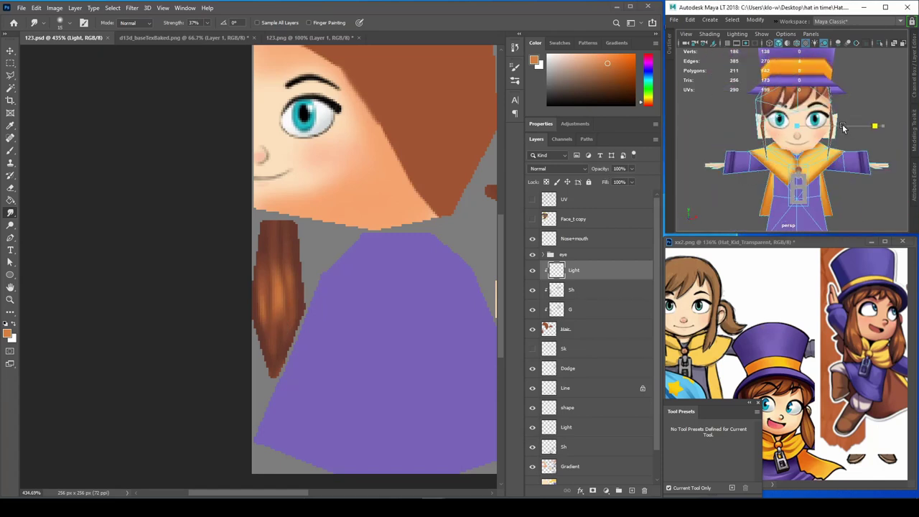
mouse_move(844, 128)
left_mouse_down("alt")
mouse_move(795, 164)
mouse_move(822, 147)
mouse_move(771, 108)
mouse_move(789, 122)
left_mouse_up("alt")
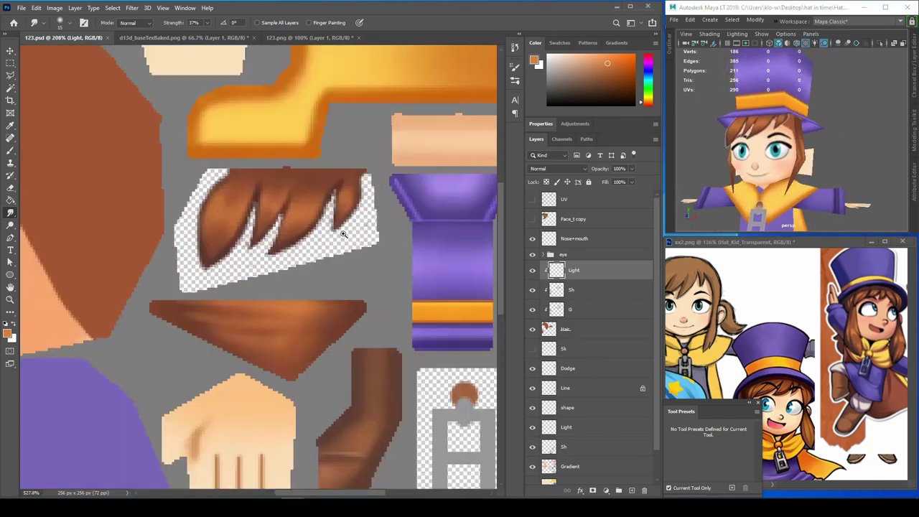
scroll(775, 144, "up", 4)
left_click(565, 329)
key("e")
scroll(351, 269, "down", 3, "alt")
scroll(797, 179, "down", 10)
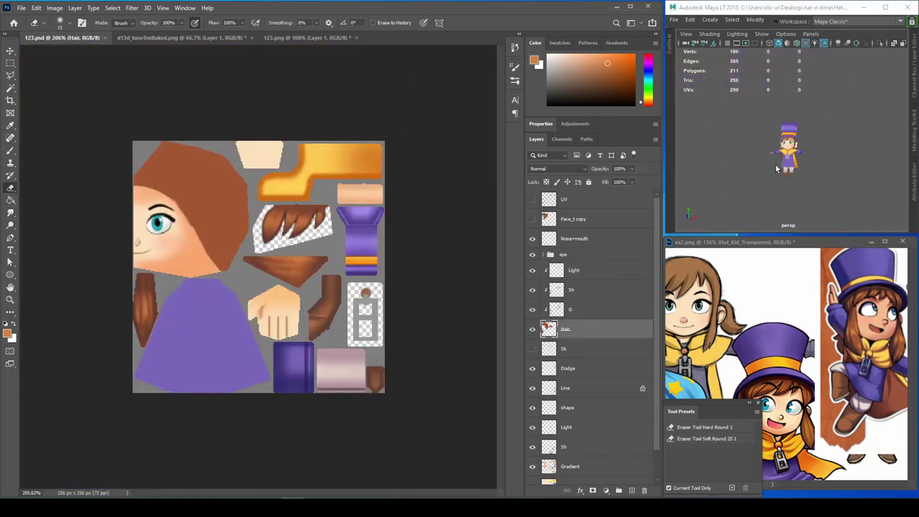
scroll(799, 191, "up", 2)
scroll(588, 402, "down", 2)
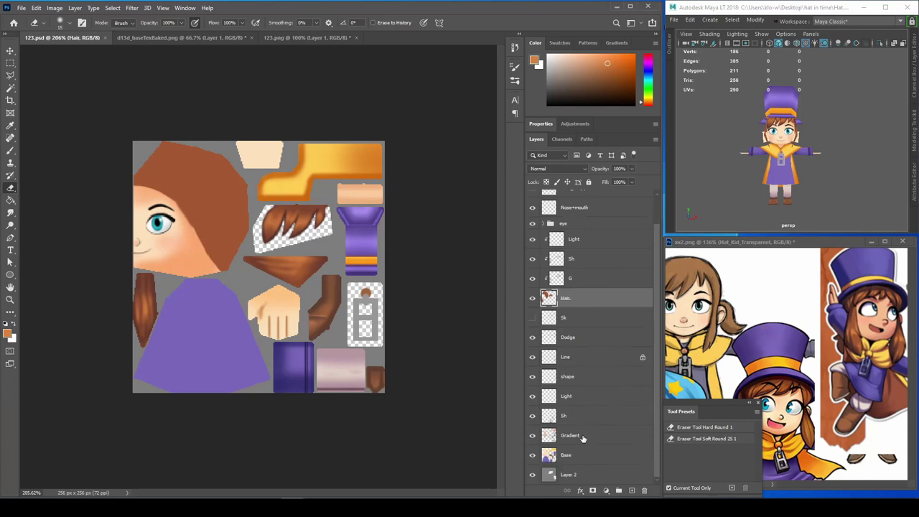
Select the coat piece from Base and paint a soft dark purple gradient over its upper part and hem on the Gradient layer.
key("b")
left_click(548, 466, "ctrl")
scroll(302, 328, "up", 1, "alt")
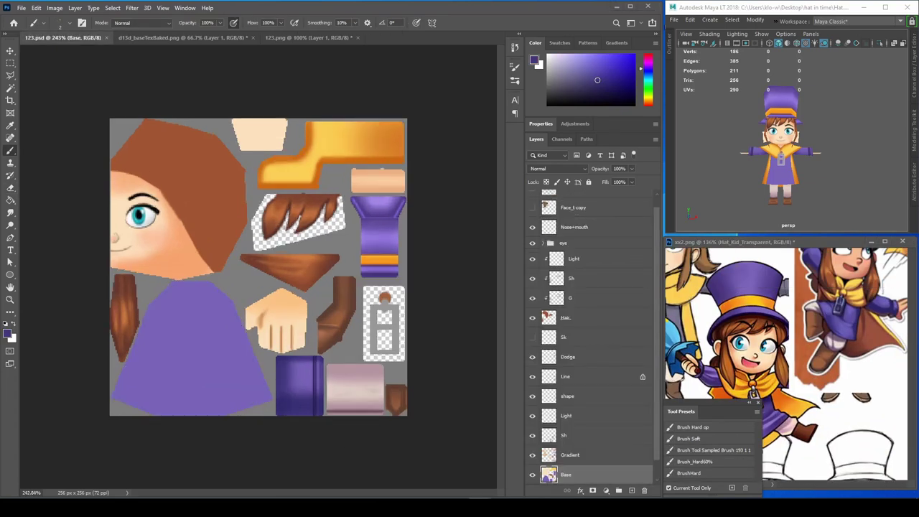
key("alt+bracketright")
mouse_move(144, 301)
left_mouse_down()
mouse_move(266, 423)
mouse_move(165, 287)
left_mouse_up()
scroll(775, 187, "up", 3)
left_click_drag(775, 186, 804, 188, "alt")
Paint a dark purple triangular shadow below the coat's neckline on the Sh layer.
key("alt+bracketright")
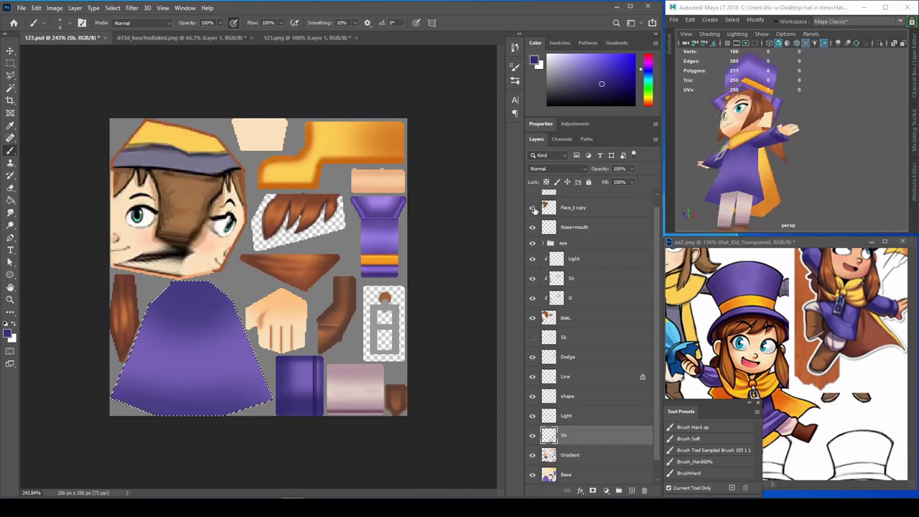
scroll(195, 333, "up", 2, "alt")
left_click_drag(172, 308, 216, 287)
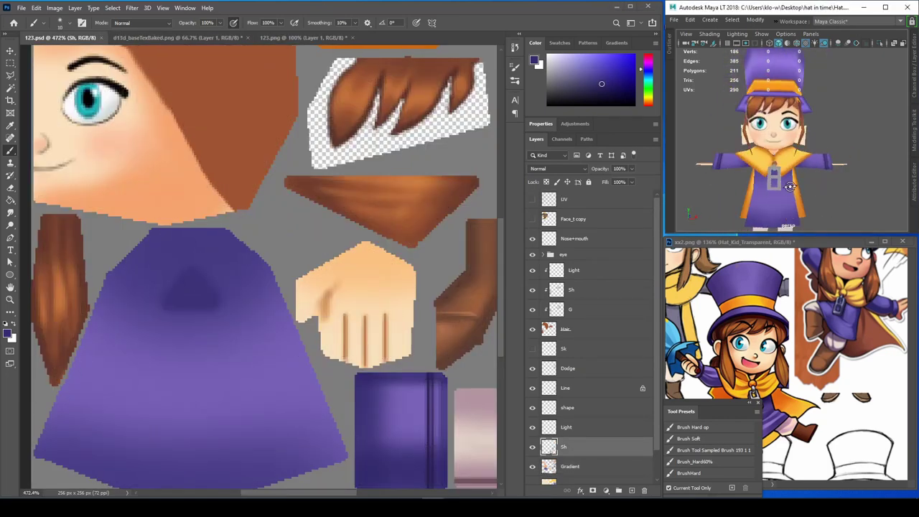
Touch up the coat's gradient and paint a dark purple band along its hem on Sh, using the UV overlay as a guide.
key("alt+bracketleft")
scroll(109, 423, "down", 1, "alt")
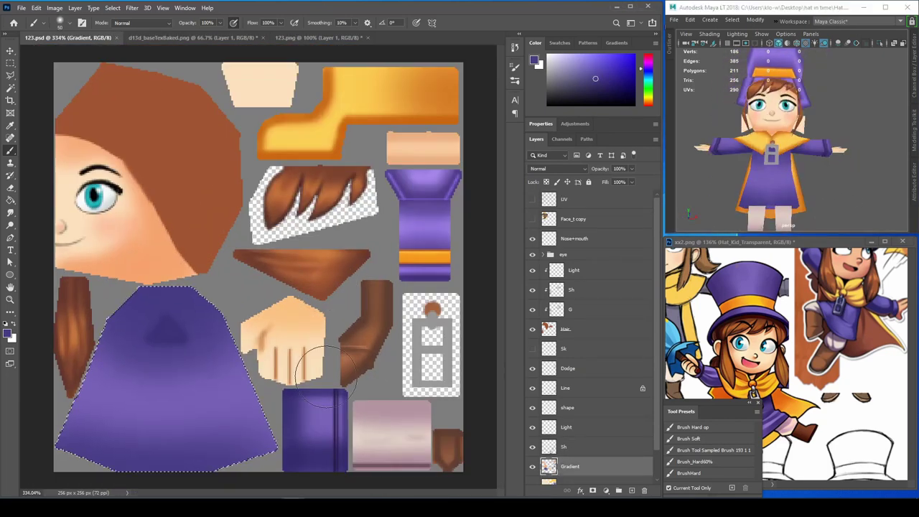
key("alt+bracketright")
scroll(233, 230, "up", 1, "alt")
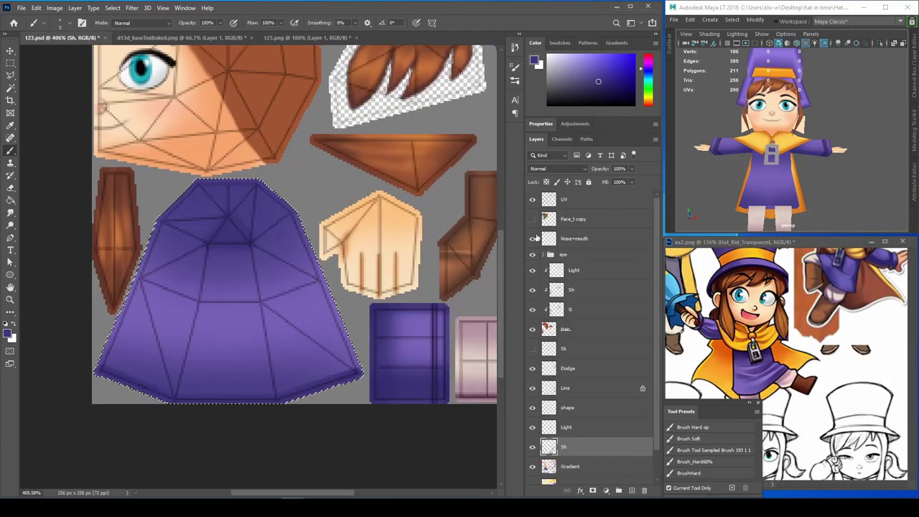
Refine the coat's purple shading on the Gradient layer, deselect the coat, save, and check the result in Maya.
key("alt+bracketleft")
key("ctrl+d")
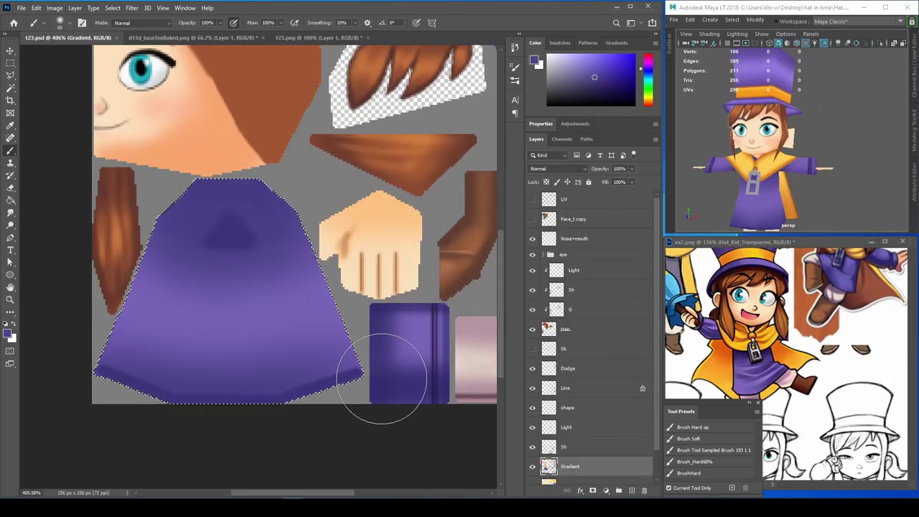
scroll(802, 194, "up", 1)
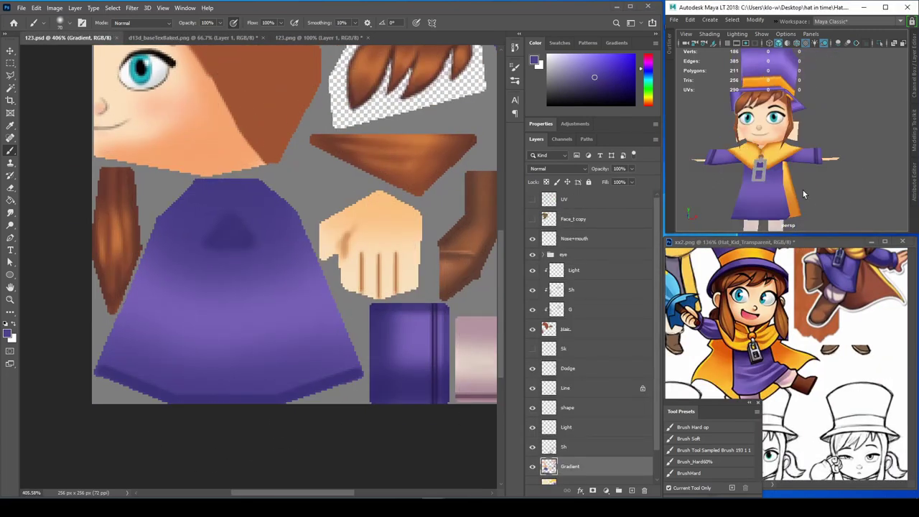
left_click_drag(802, 190, 827, 169, "alt")
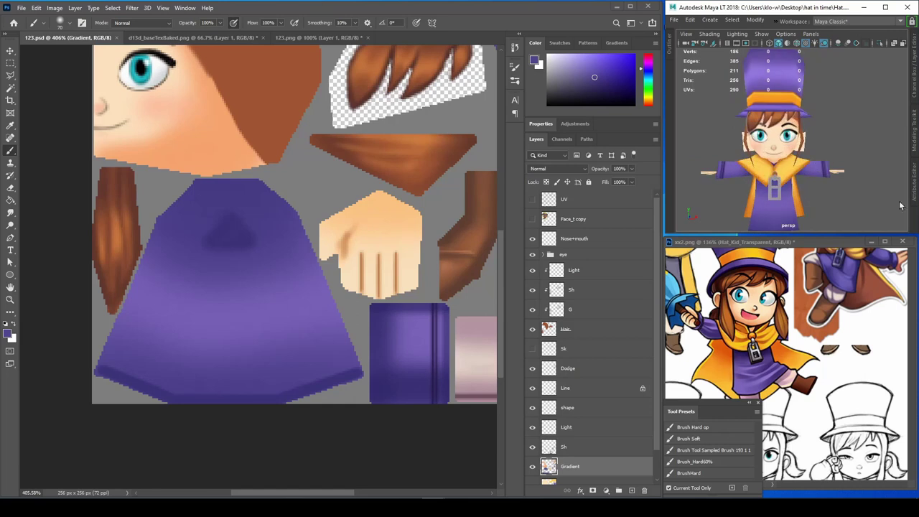
scroll(230, 280, "up", 3, "alt")
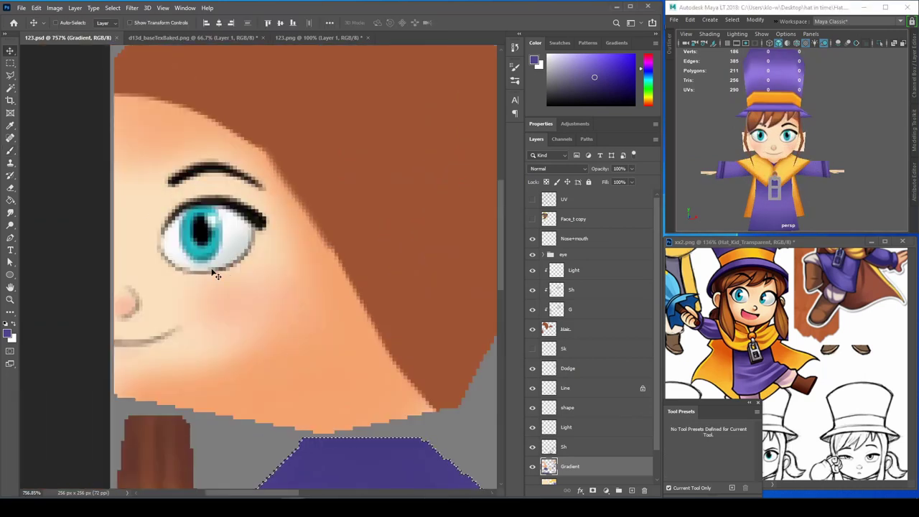
left_click(215, 271, "ctrl")
key("ctrl+t")
key("Return")
key("ctrl+z")
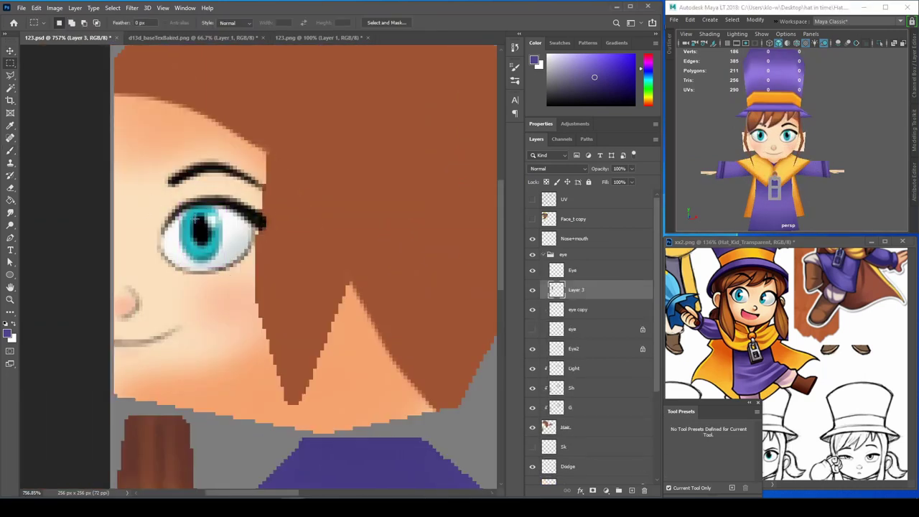
key("ctrl+z")
Nudge the iris slightly toward the nose on the eye copy layer, save, and hide the polygon count display in Maya.
key("m")
key("v")
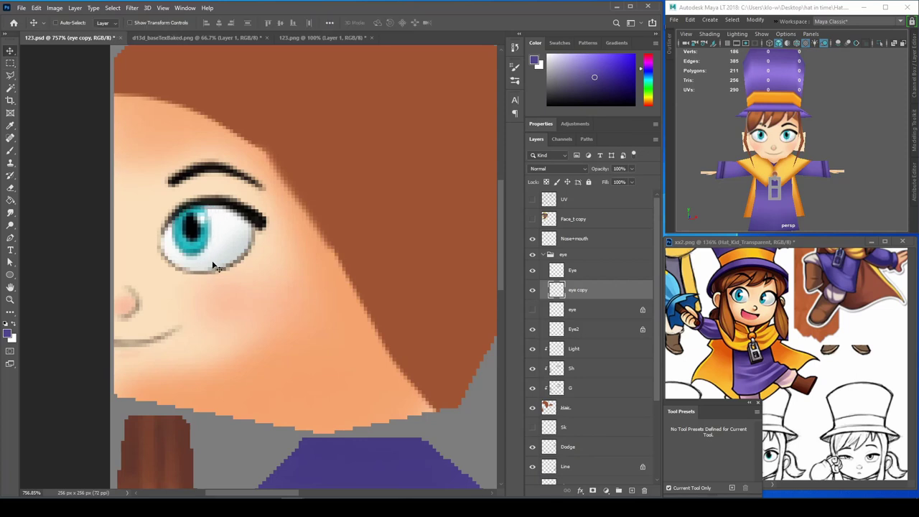
left_click_drag(790, 172, 768, 43, "alt")
left_click(790, 35)
left_click(825, 170)
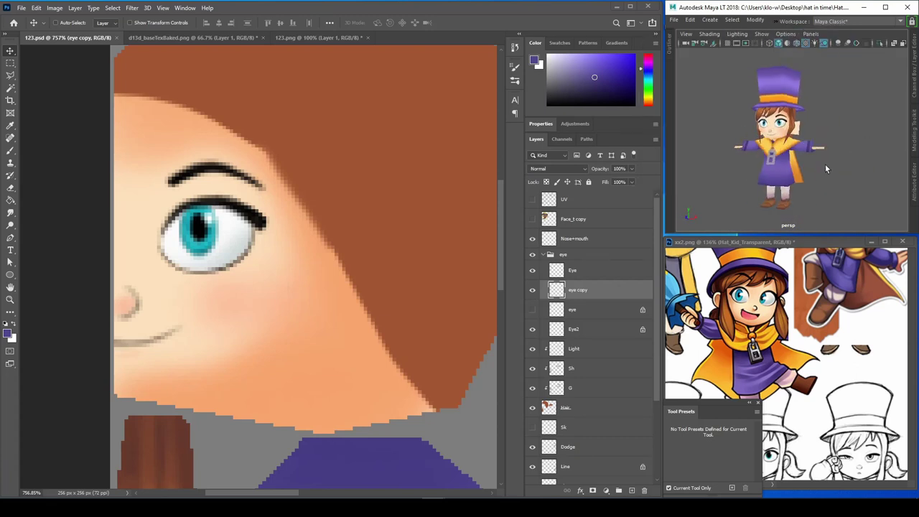
Select the peach ear piece on the Base layer with the Magic Wand.
scroll(273, 191, "down", 3, "alt")
key("w")
left_click(273, 191, "ctrl")
scroll(333, 266, "up", 3)
scroll(333, 266, "left", 5)
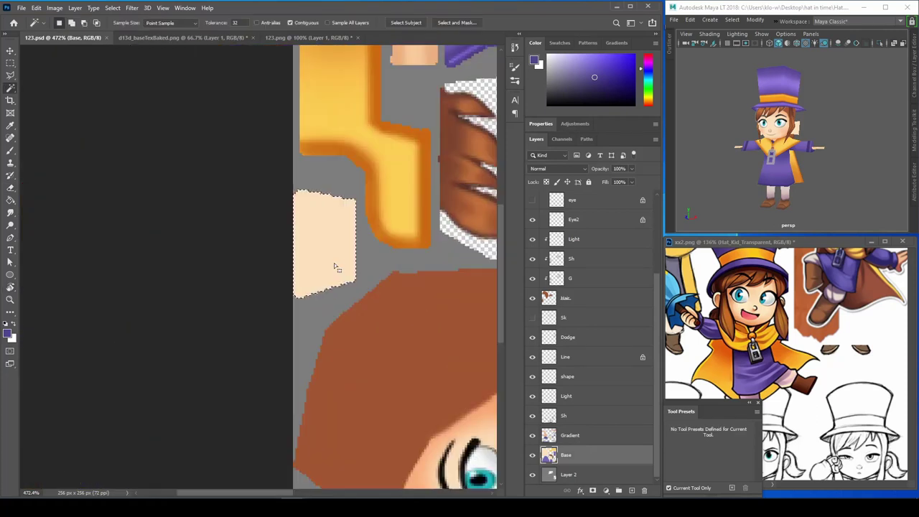
Show the UV overlay and erase the selected ear piece's corners on the Base layer to round its outline.
left_click(333, 266)
key("alt+bracketright")
key("b")
key("e")
scroll(592, 338, "up", 5)
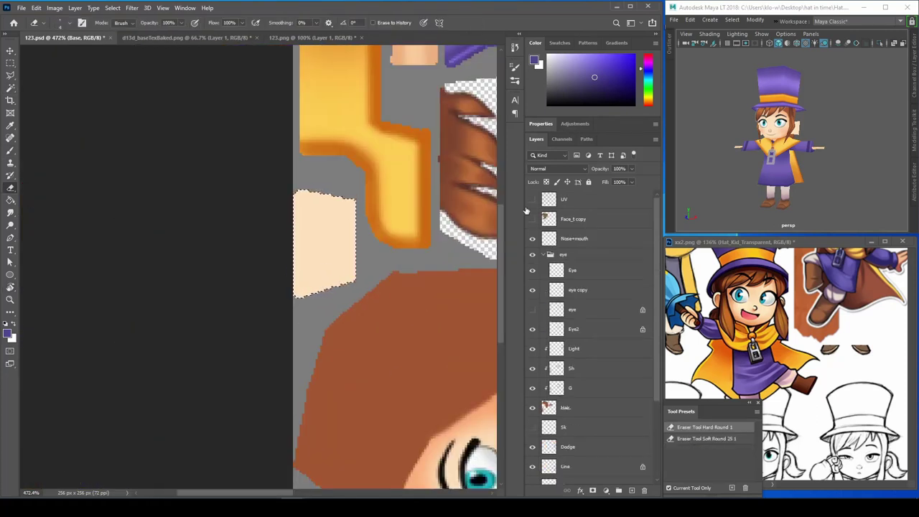
left_click(532, 199)
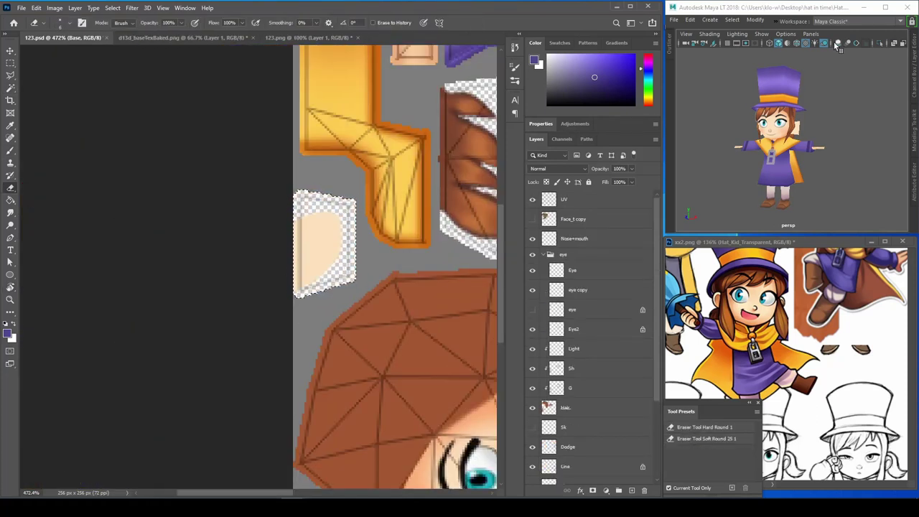
scroll(820, 123, "up", 5)
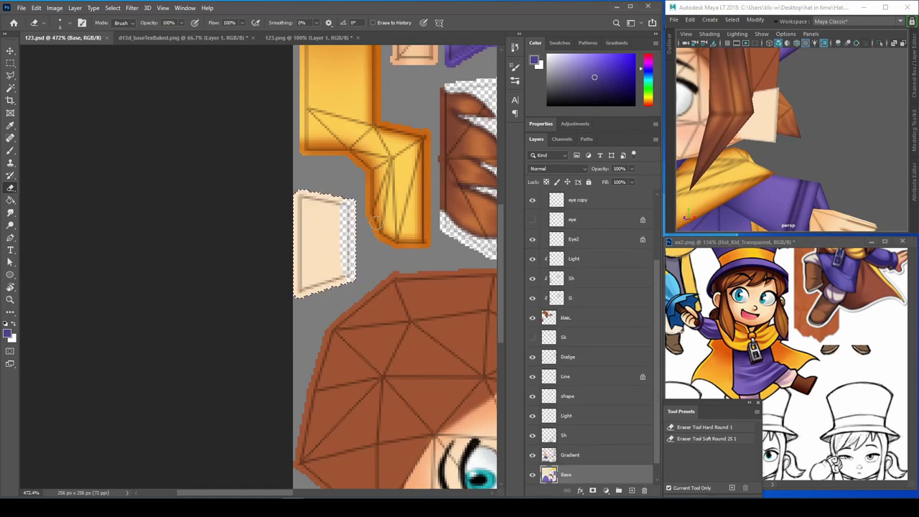
mouse_move(373, 222)
left_mouse_down()
mouse_move(281, 311)
mouse_move(244, 247)
left_mouse_up()
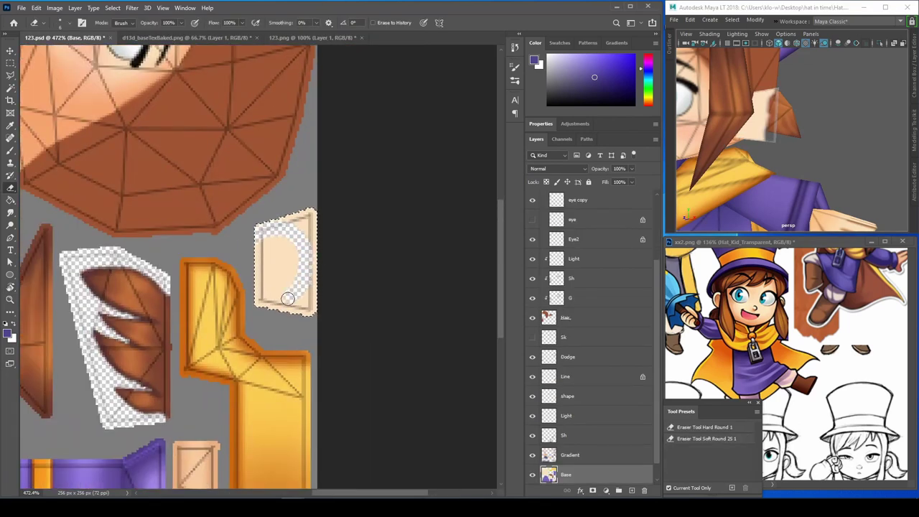
Sample the ear's peach colour and trim the lower curve of the ear shape on the Base layer.
scroll(305, 261, "up", 3, "alt")
key("b")
left_click(287, 208, "alt")
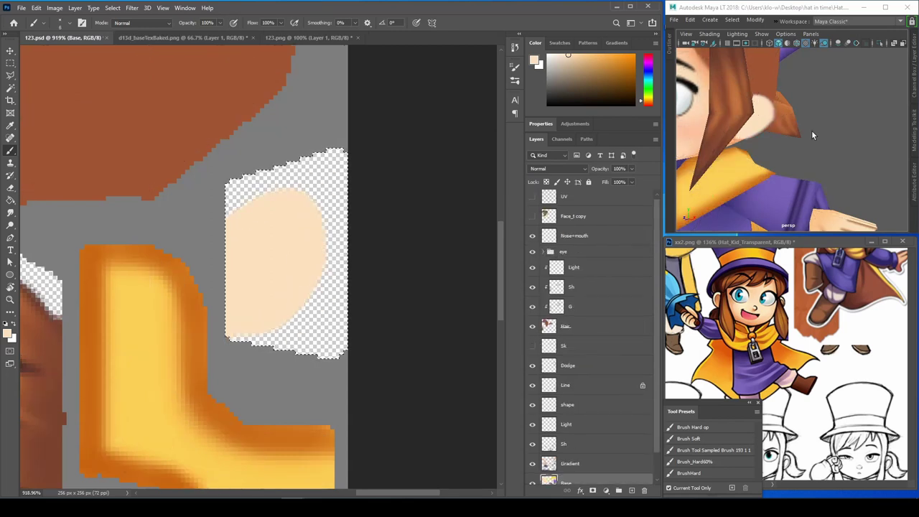
key("e")
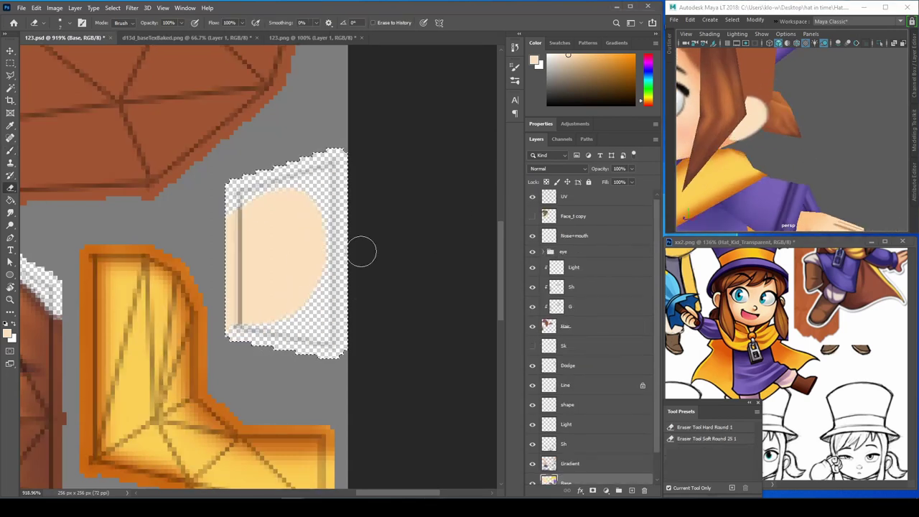
Switch to Maya, isolate the model, and move the ear plane to adjust its fit against the head.
left_click(802, 165)
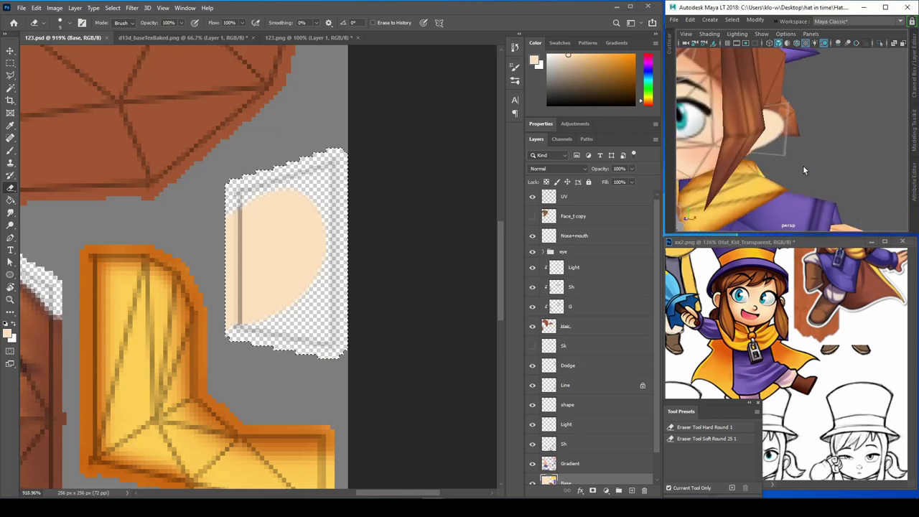
key("ctrl+1")
key("ctrl+1")
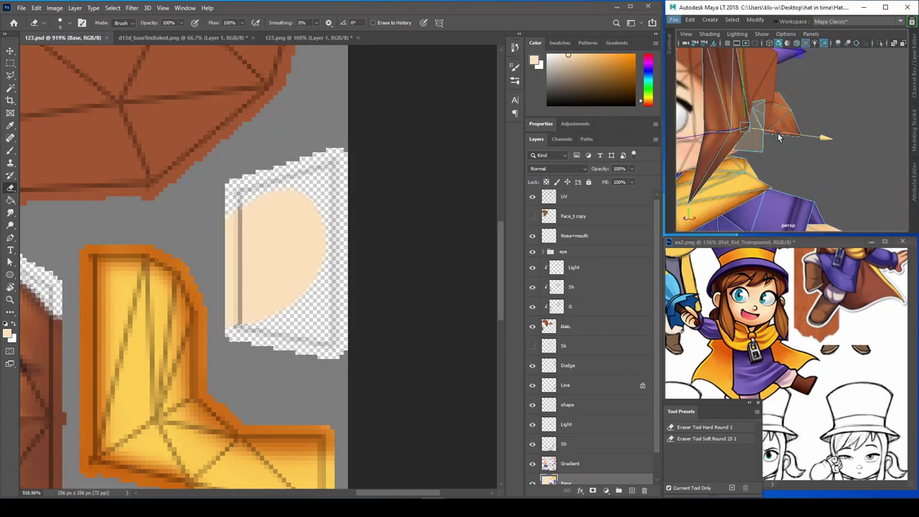
left_click_drag(746, 130, 770, 114, "alt")
right_click_drag(770, 114, 717, 113, "alt")
Show the reference image plane and rotate the ear in the front view to match the drawn ear.
key("space")
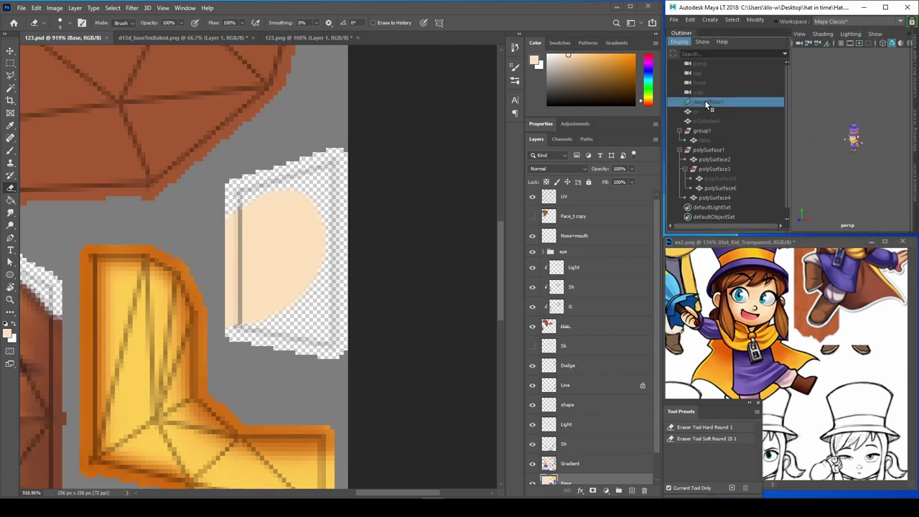
key("space")
left_click(831, 137)
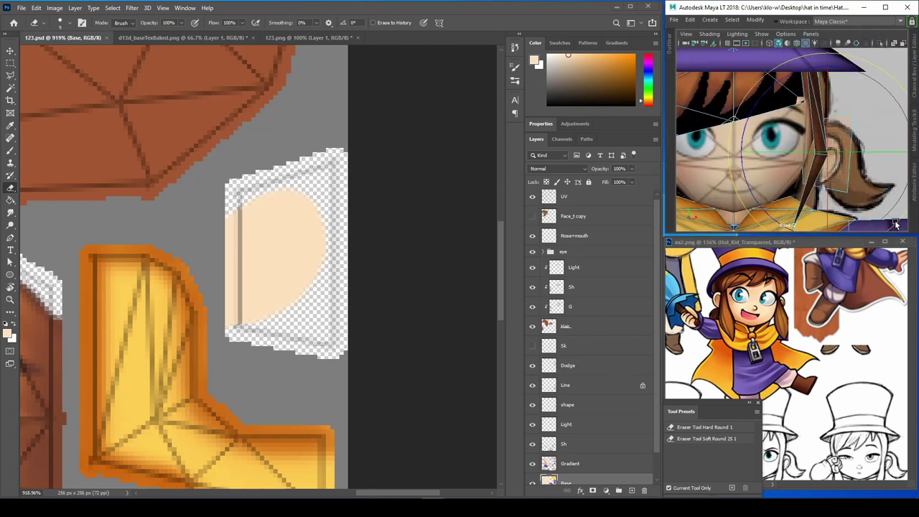
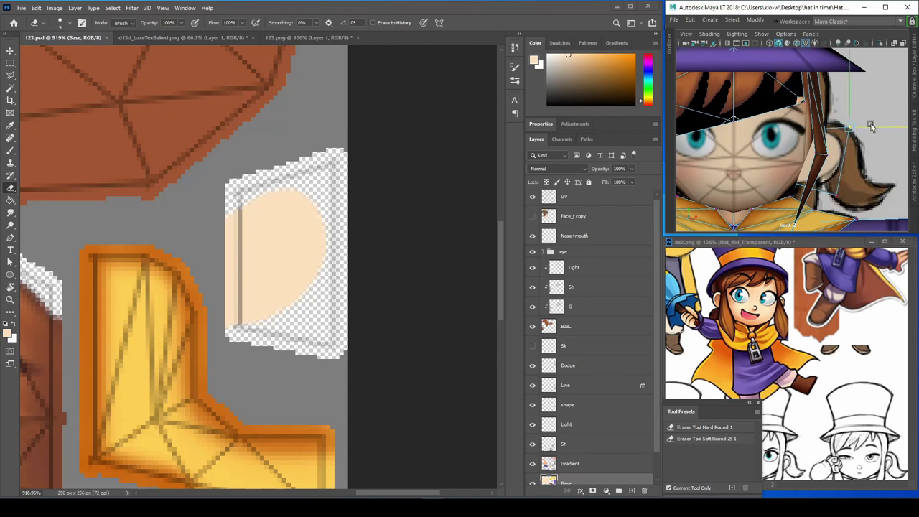
key("space")
key("space")
mouse_move(785, 184)
left_mouse_down("alt")
mouse_move(716, 132)
mouse_move(865, 102)
mouse_move(789, 143)
mouse_move(860, 185)
mouse_move(825, 172)
left_mouse_up("alt")
In Photoshop, lock the Base layer's transparent pixels, shade the ear's interior orange-brown with a soft brush, and save.
left_click(567, 482)
key("b")
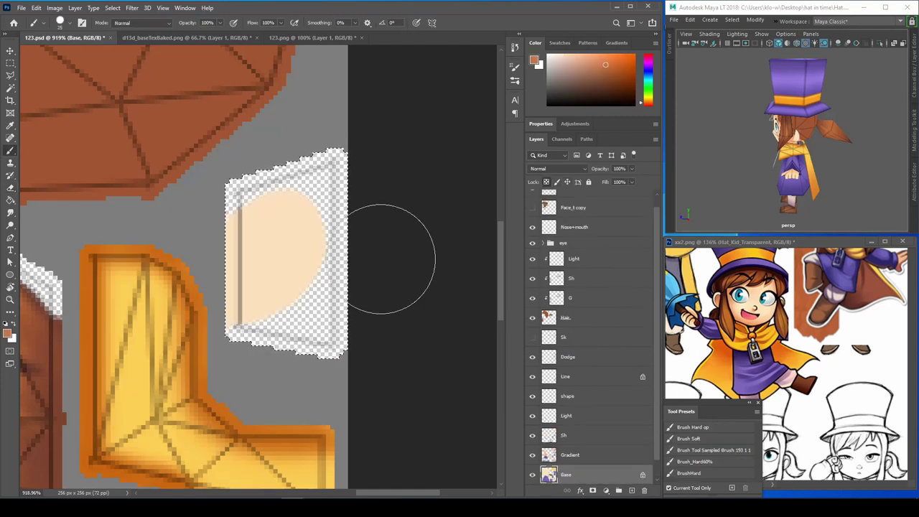
mouse_move(250, 259)
left_mouse_down()
mouse_move(252, 283)
mouse_move(287, 273)
left_mouse_up()
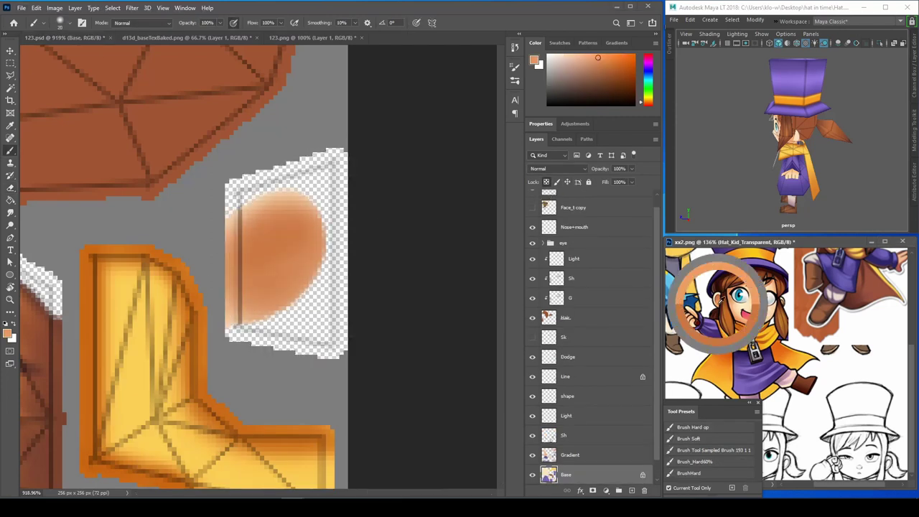
mouse_move(717, 304)
left_mouse_down()
mouse_move(770, 330)
mouse_move(778, 347)
left_mouse_up()
left_click(275, 239)
left_click_drag(275, 239, 263, 266)
key("ctrl+s")
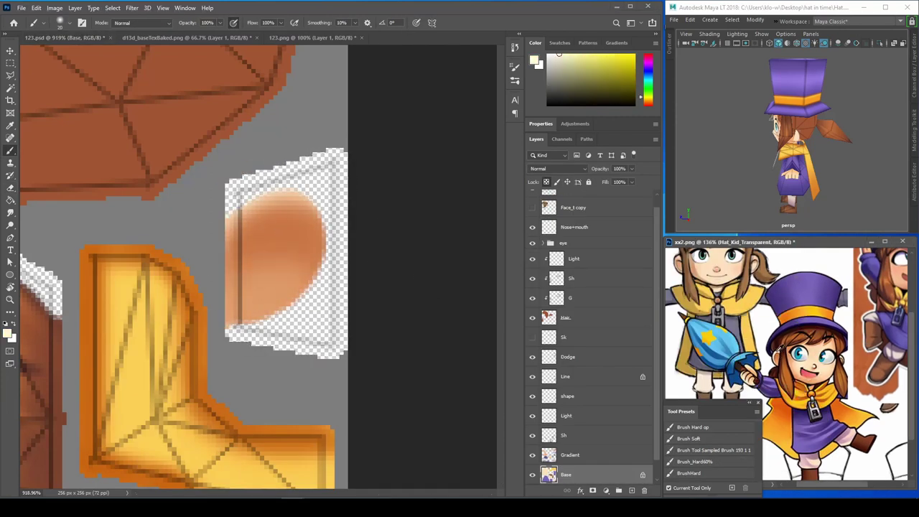
Paint a light peach rim along the ear's outer edge on Base and check the ear in Maya.
left_click_drag(804, 143, 861, 144, "alt")
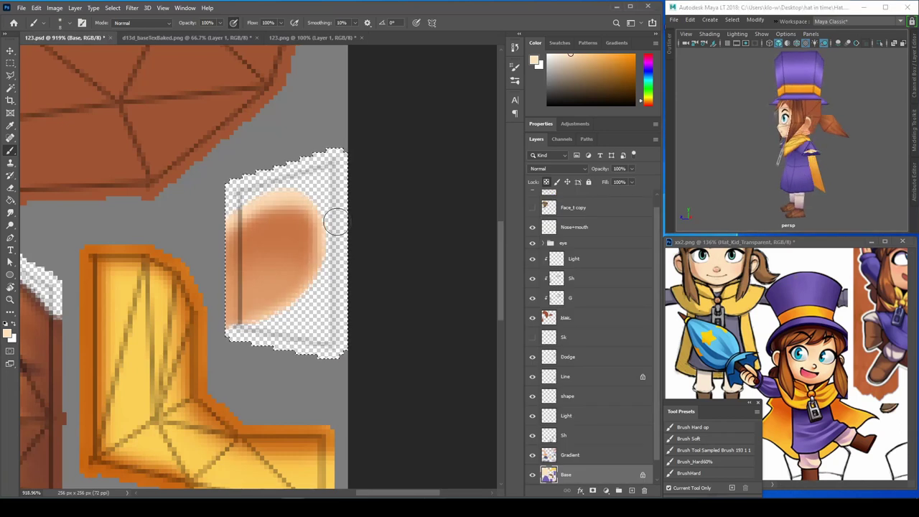
left_click(296, 257, "alt")
left_click_drag(818, 194, 782, 198, "alt")
Group the hair base layer with its clipped Light, Sh and G layers and name the group Hair.
left_click(574, 317)
left_click(615, 266, "shift")
scroll(421, 302, "down", 5, "alt")
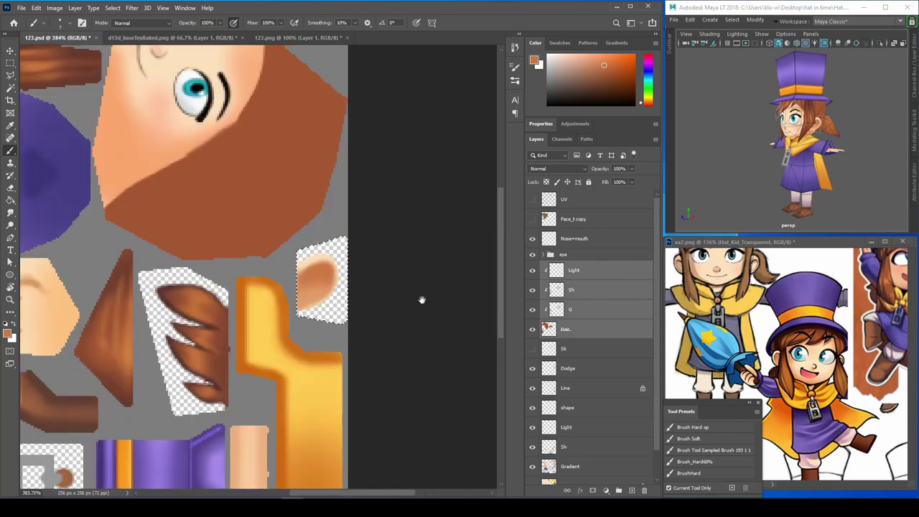
key("ctrl+g")
double_click(567, 265)
type("Hair")
key("Return")
Lock transparency on the Line layer and paint dark grey edge shading around the zipper pull's frame and ring.
left_click(567, 282)
scroll(433, 290, "down", 4, "alt")
scroll(433, 290, "up", 5, "alt")
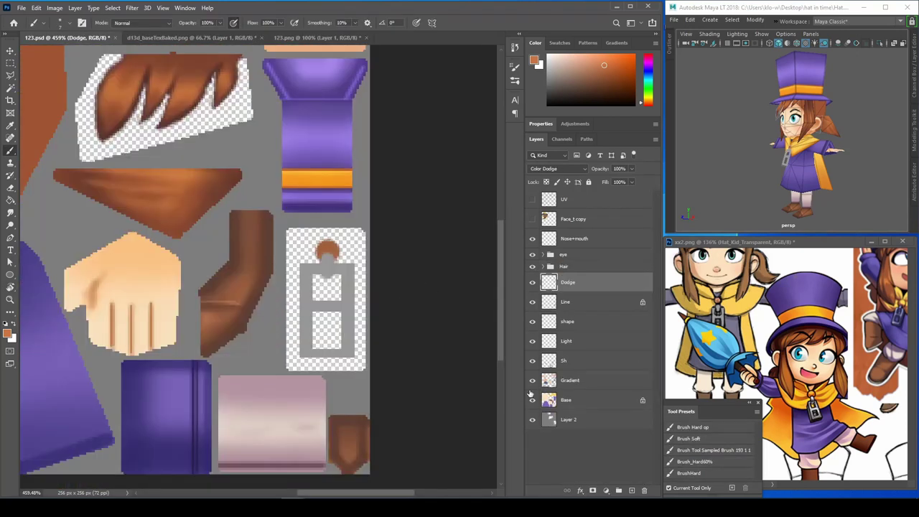
left_click(567, 301)
left_click(548, 301, "ctrl")
scroll(369, 304, "up", 2, "alt")
scroll(789, 345, "up", 3, "alt")
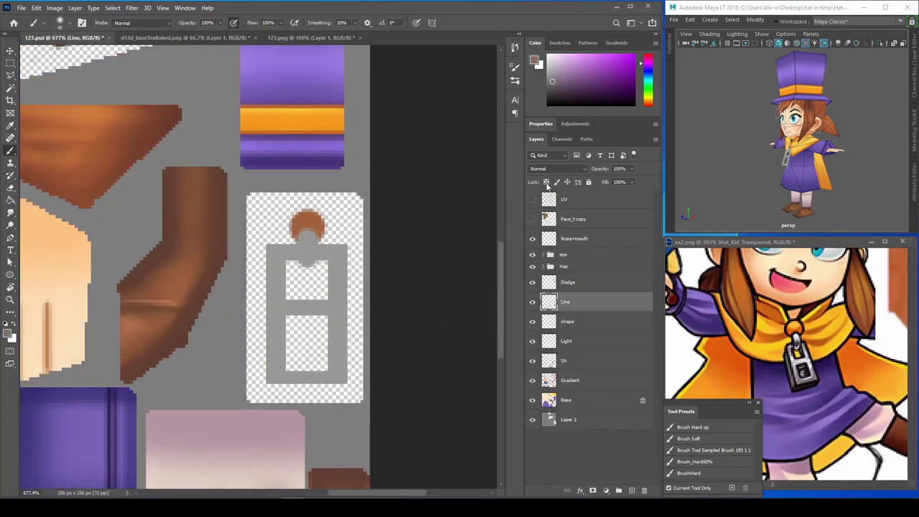
left_click(292, 377, "alt")
left_click_drag(293, 376, 330, 358)
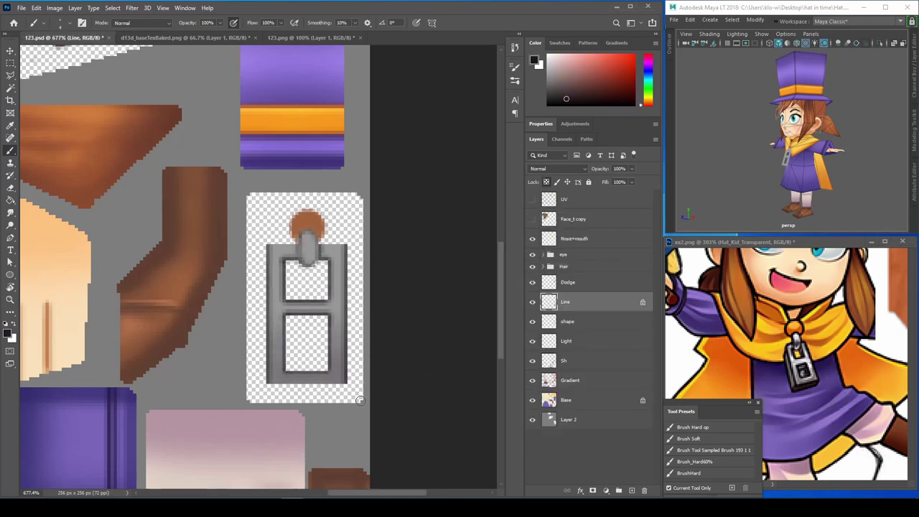
Add a layer named Light clipped to Line and paint light grey highlights on the zipper pull's ring and frame.
scroll(368, 277, "up", 2, "alt")
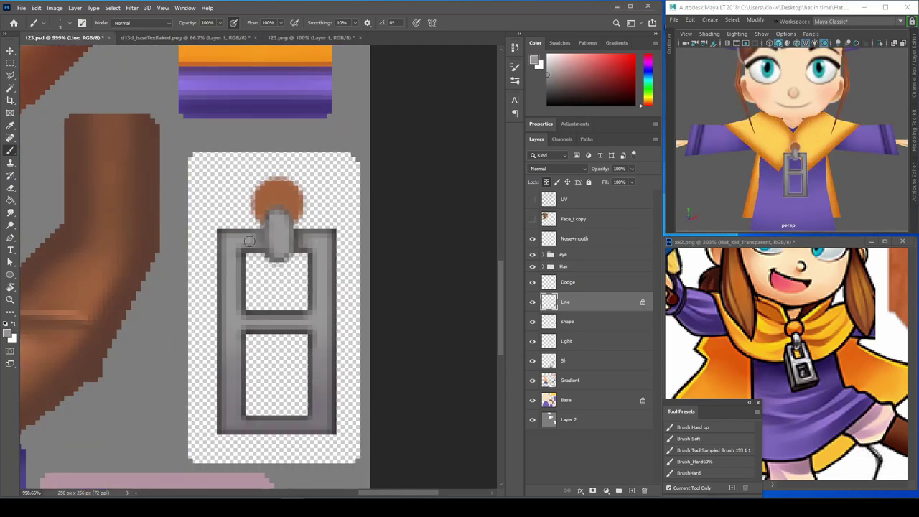
key("ctrl+shift+alt+n")
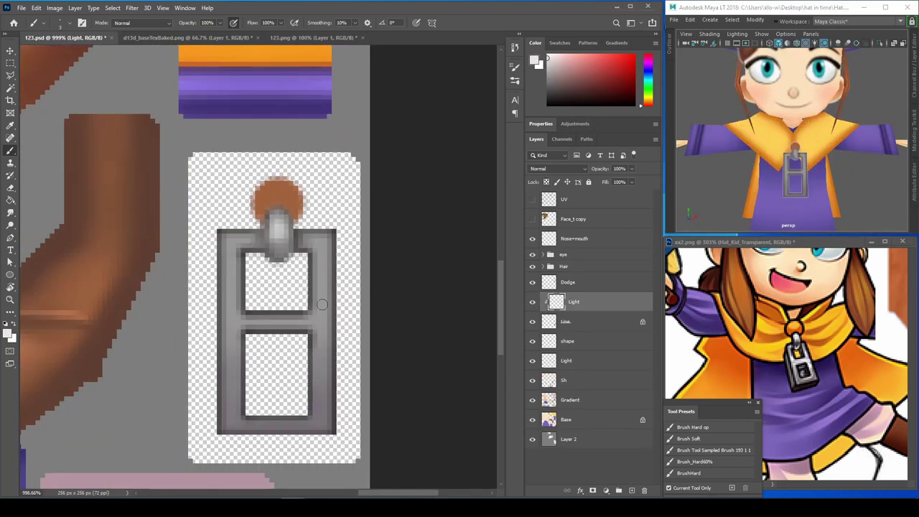
left_click_drag(322, 304, 230, 380)
left_click(10, 187)
left_click_drag(325, 335, 304, 361)
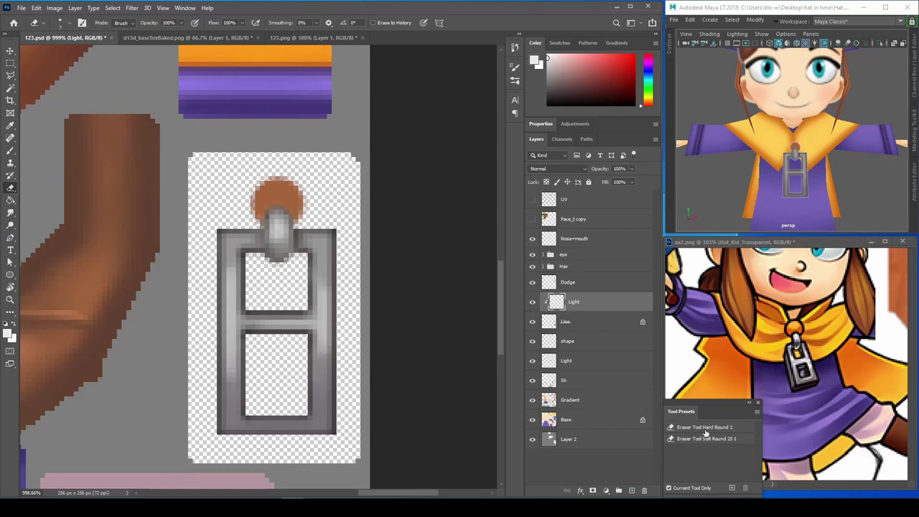
Smudge and erase the zipper pull's highlights on the clipped Light layer to soften its corners and ring.
key("r")
left_click_drag(231, 399, 312, 411)
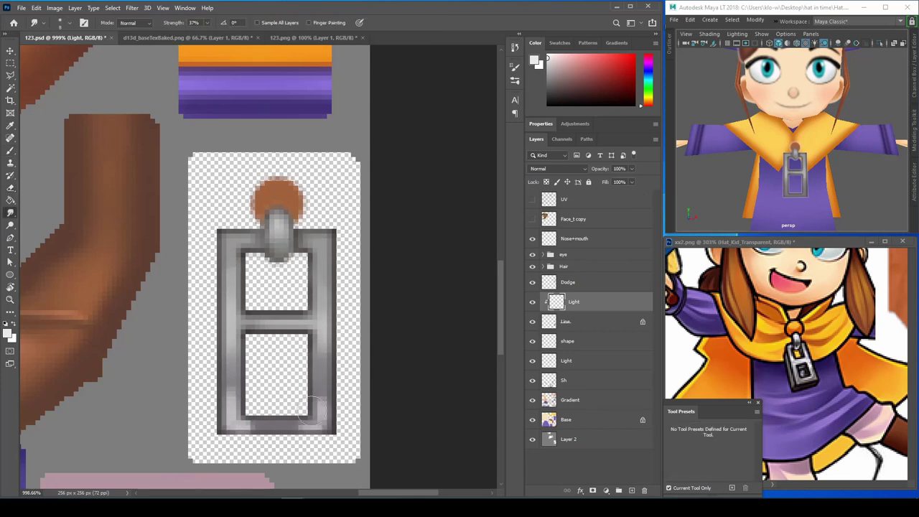
left_click(10, 188)
left_click_drag(231, 388, 276, 427)
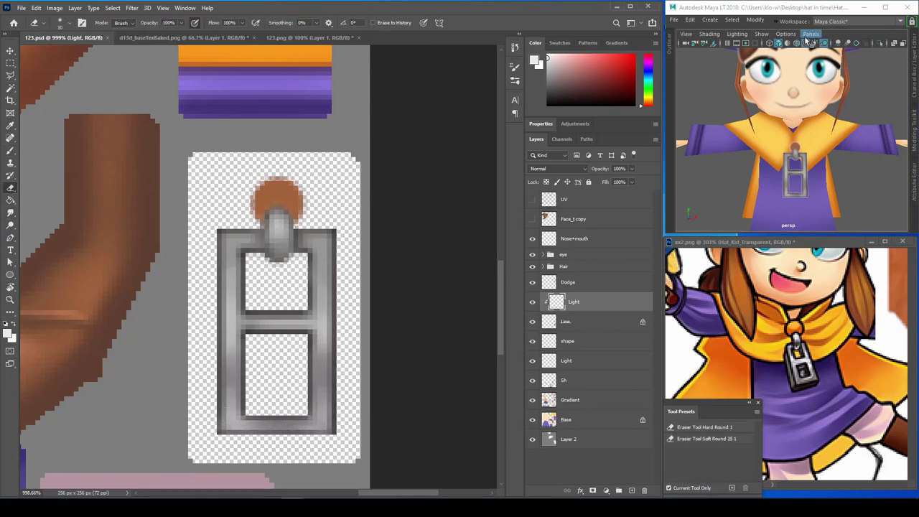
key("b")
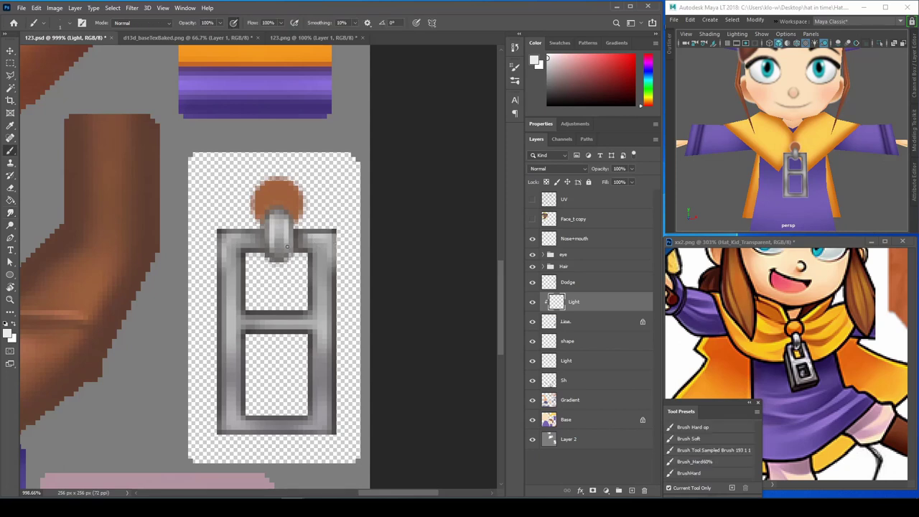
key("e")
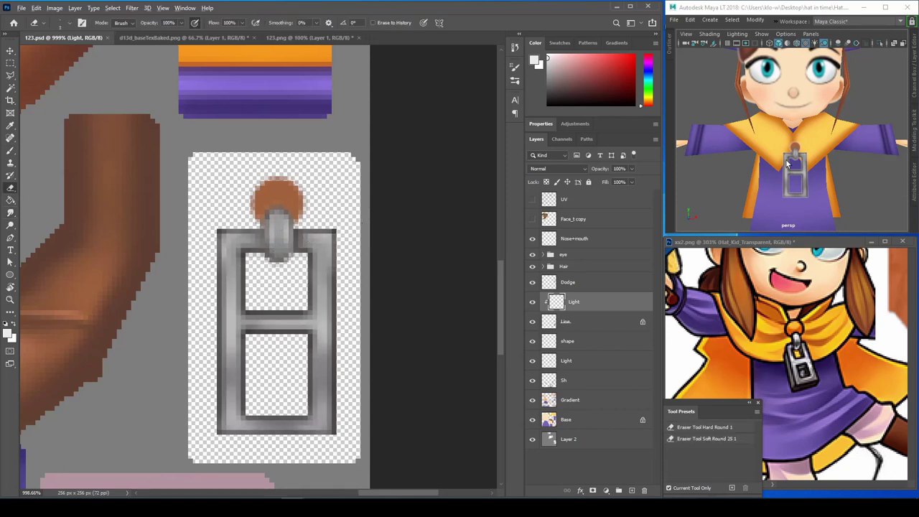
Inspect the zipper pull on the model in Maya and hide the shape layer containing the brown circle.
left_click_drag(786, 164, 818, 156, "alt")
scroll(822, 199, "up", 3)
scroll(822, 198, "down", 3)
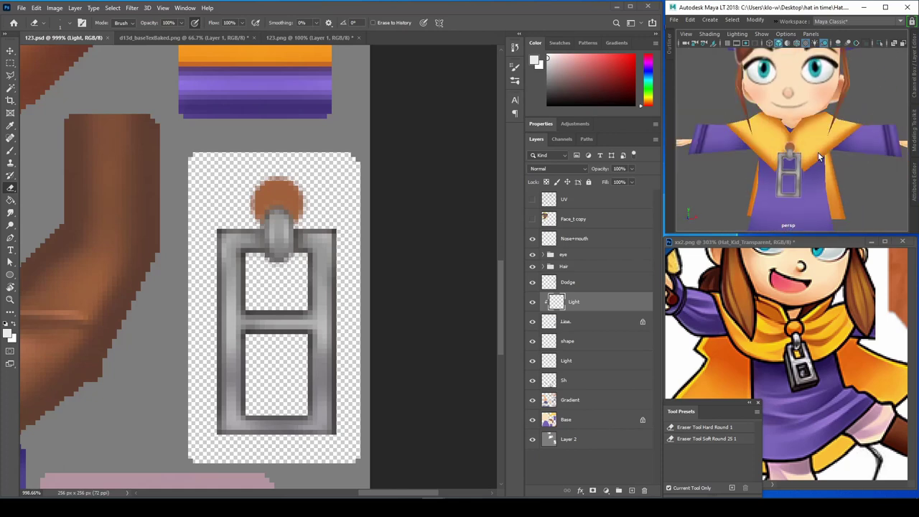
scroll(858, 178, "down", 5)
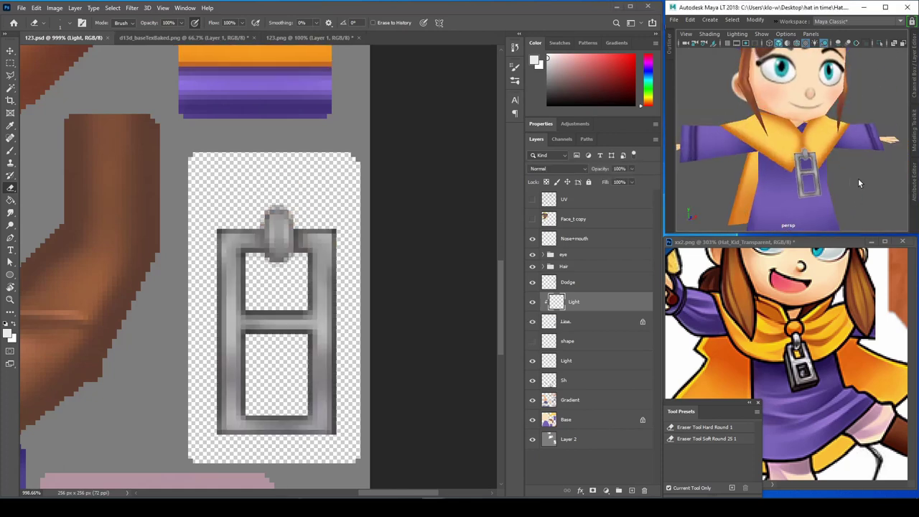
scroll(337, 242, "down", 3, "alt")
Show the UV overlay and paint an orange circle at the collar's front tip on the Sh layer.
left_click_drag(337, 242, 460, 302)
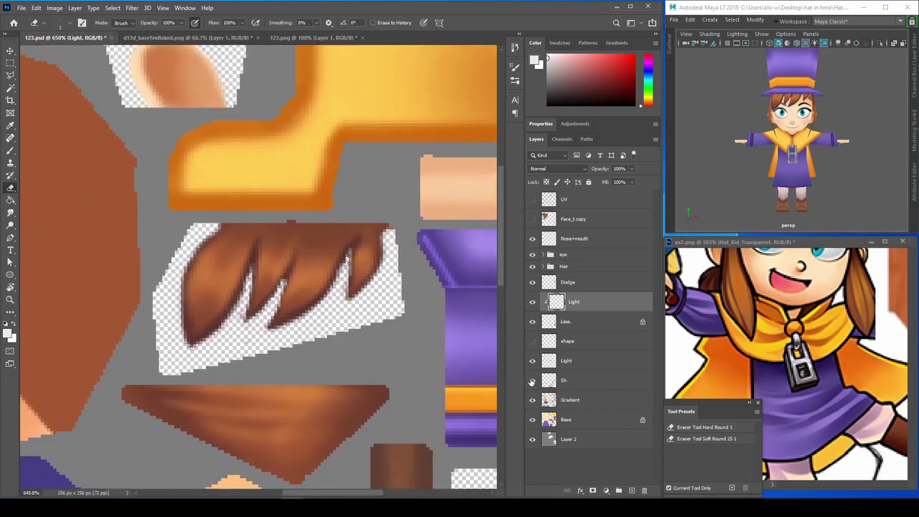
left_click(338, 199, "ctrl")
key("r")
left_click_drag(338, 199, 215, 202)
key("b")
left_click_drag(217, 267, 185, 284)
left_click_drag(212, 291, 188, 301)
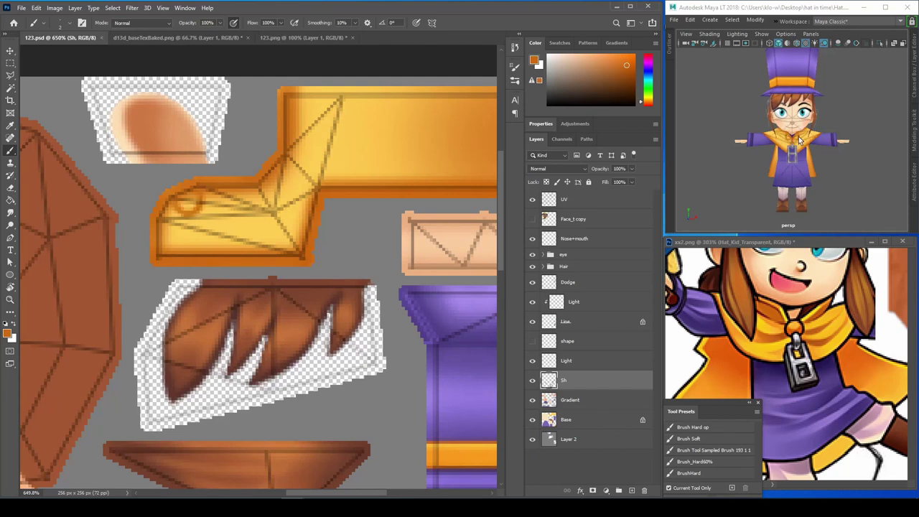
Refine the collar's orange ring, paint fold lines beside it on Sh, and hide the UV overlay.
scroll(800, 140, "up", 5)
left_click_drag(181, 199, 176, 210)
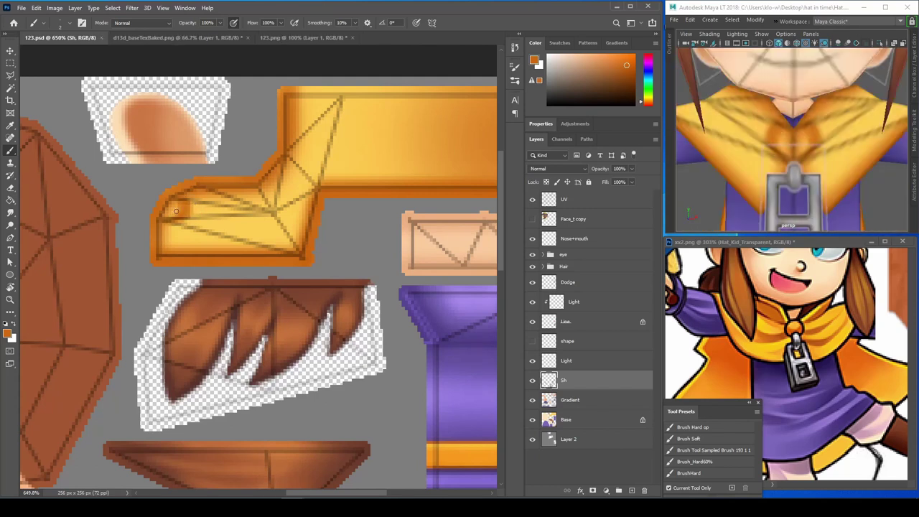
key("ctrl+comma")
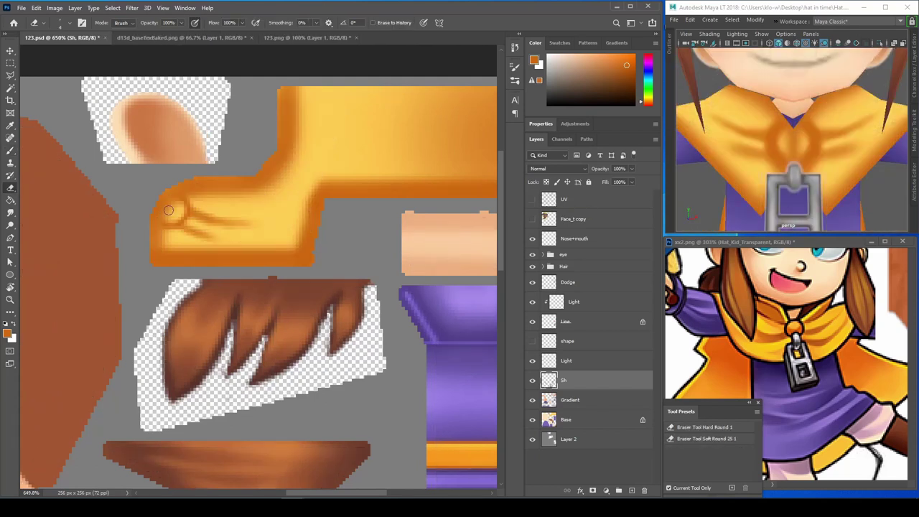
Erase and reshape the collar's ring and fold shading on the Sh layer, saving to compare it in Maya.
key("e")
key("ctrl+s")
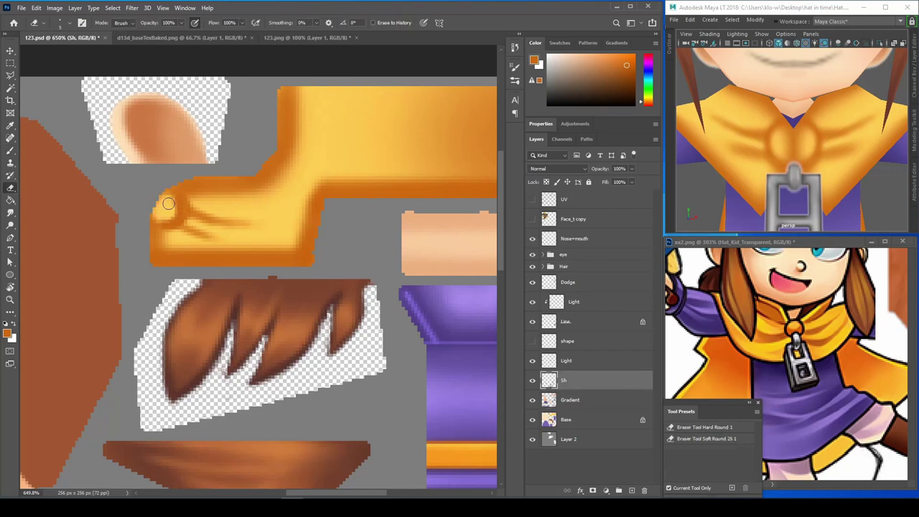
left_click_drag(162, 216, 174, 226)
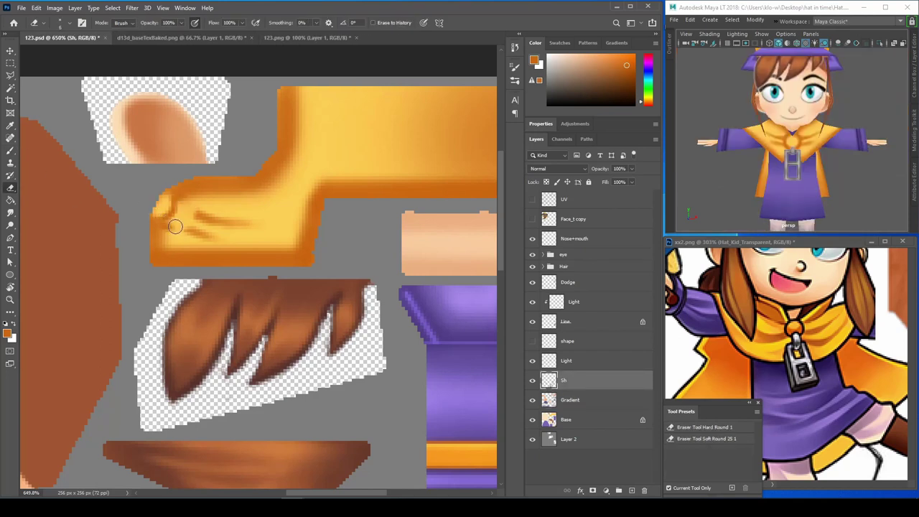
key("b")
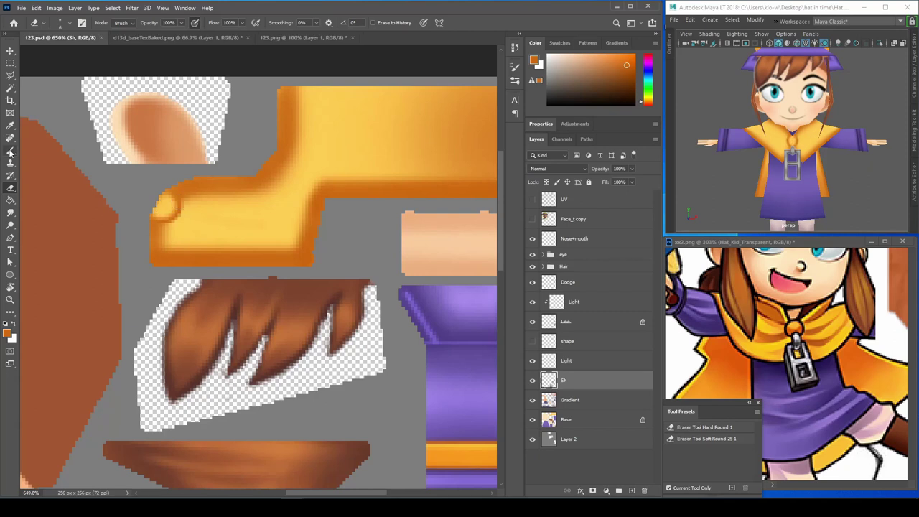
Erase excess orange shading inside the collar's ring on the Sh layer.
left_click(10, 151)
left_click(9, 188)
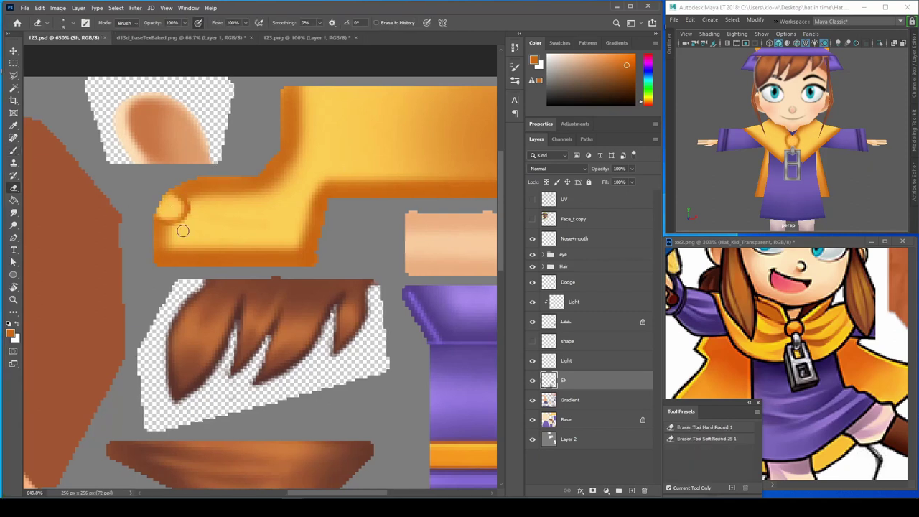
mouse_move(174, 218)
left_mouse_down()
mouse_move(140, 209)
mouse_move(171, 203)
left_mouse_up()
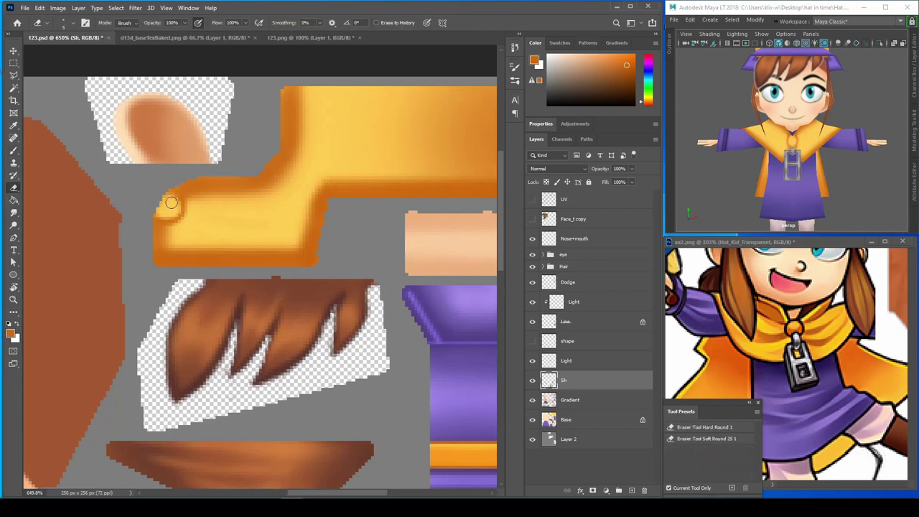
Show the shape layer and rename it Fold.
left_click(13, 151)
left_click(567, 340)
scroll(259, 265, "down", 5, "alt")
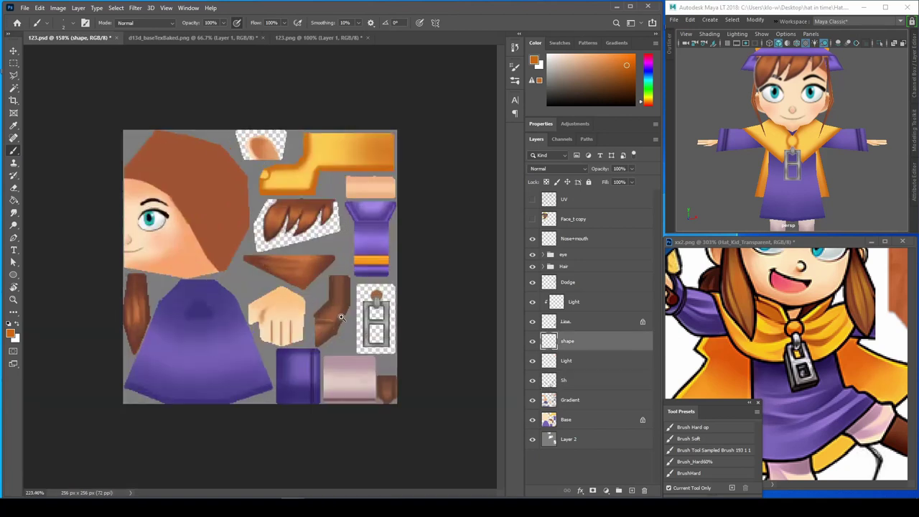
scroll(266, 171, "up", 5, "alt")
double_click(568, 341)
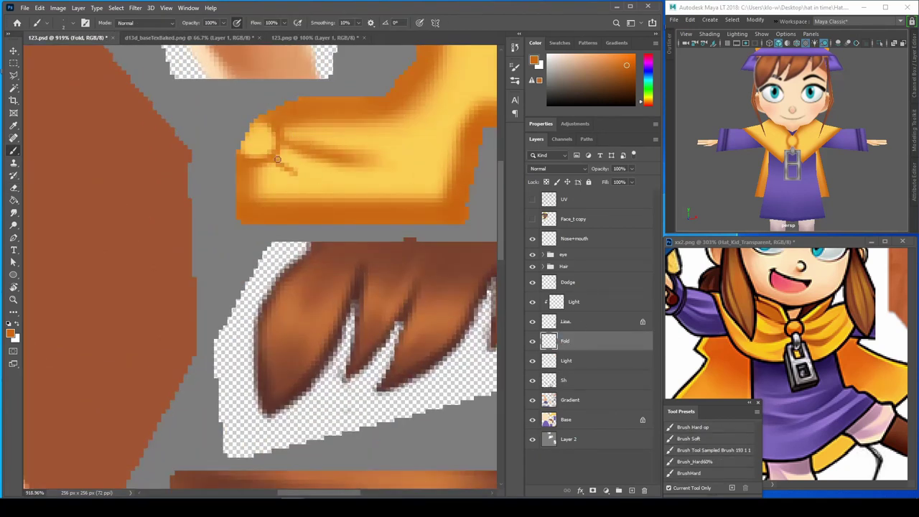
Paint short orange fold lines radiating from the collar's ring on the Fold layer and soften them with the eraser.
left_click_drag(277, 159, 308, 181)
key("e")
key("b")
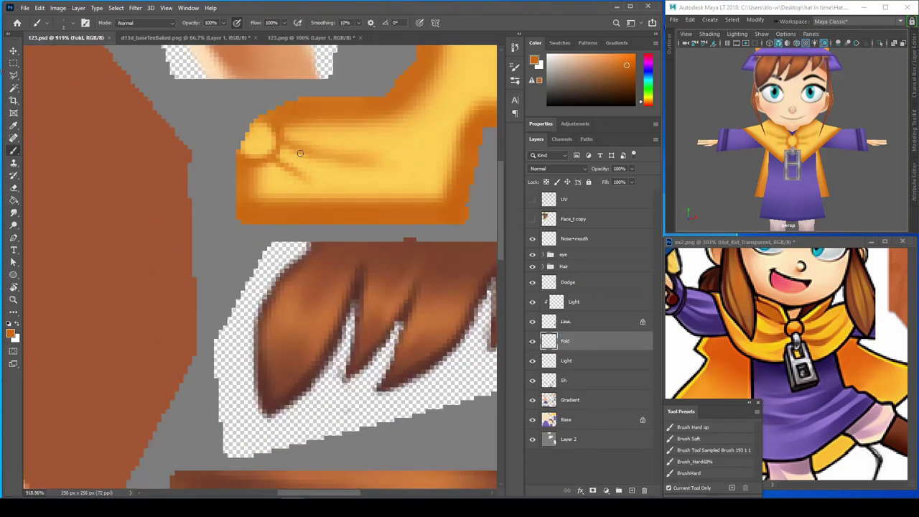
left_click_drag(380, 159, 321, 152)
key("e")
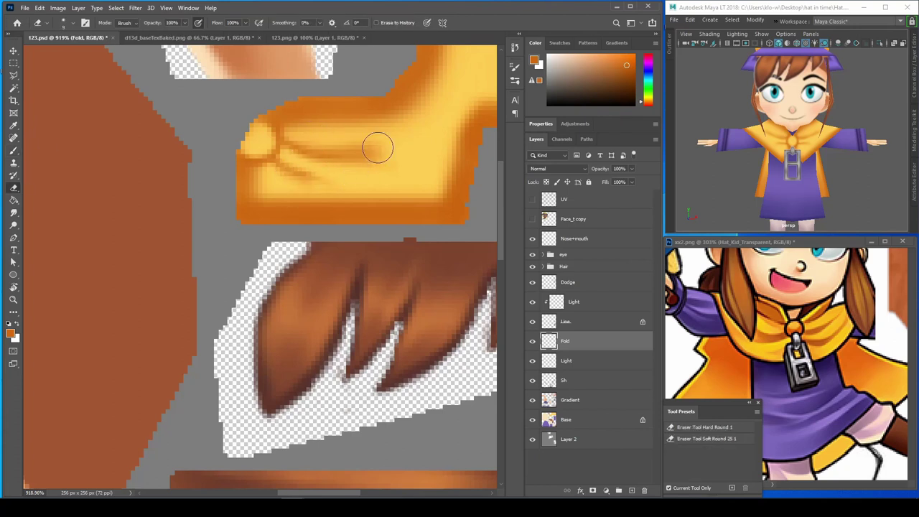
key("b")
left_click_drag(302, 150, 370, 160)
key("e")
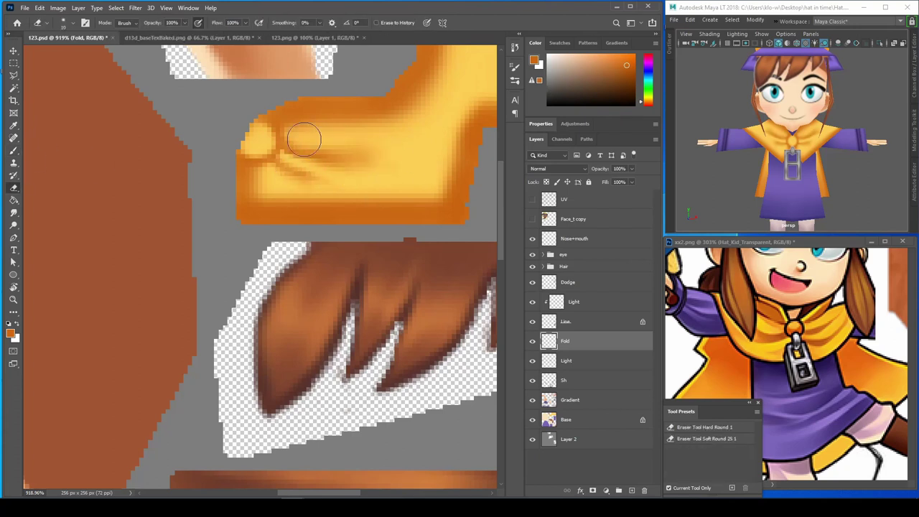
key("b")
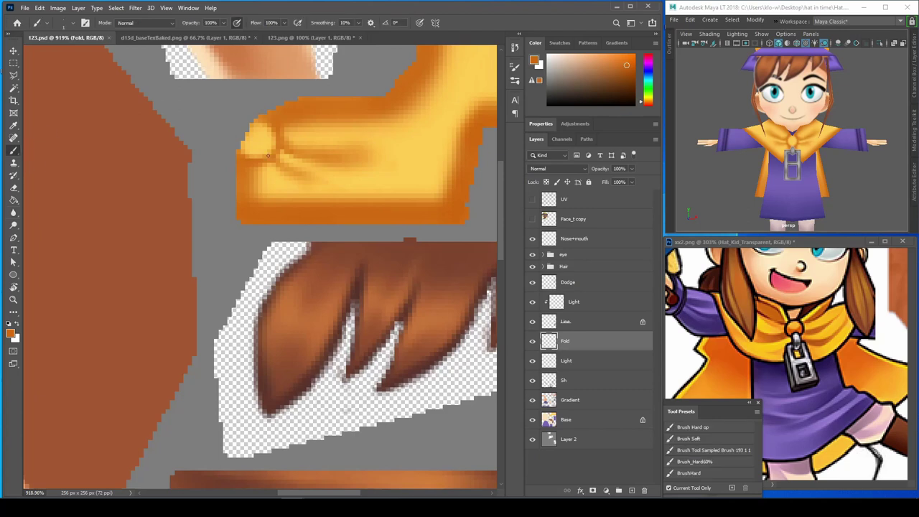
Save the texture and paint a long curved orange fold from the collar's ring to its upper edge on Sh, checking the UV overlay.
left_click(549, 402)
key("ctrl+s")
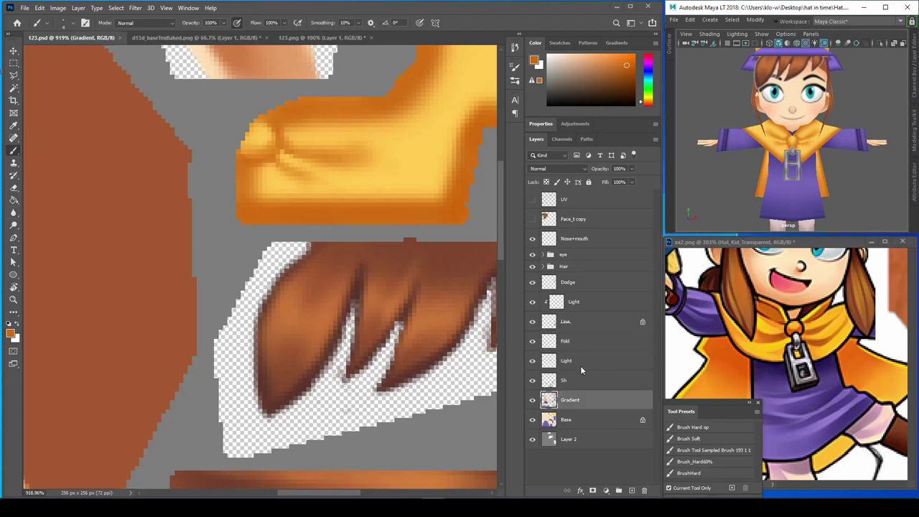
key("alt+bracketright")
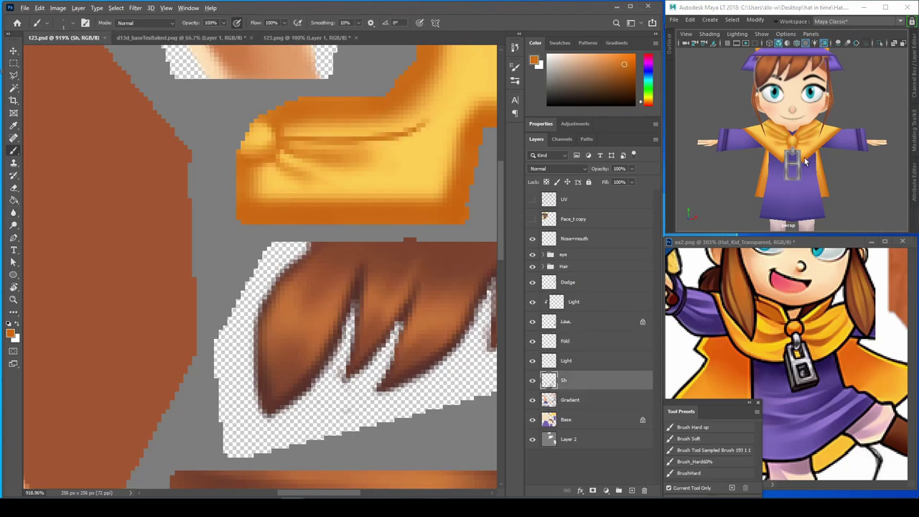
left_click_drag(805, 162, 799, 170, "alt")
left_click(532, 200)
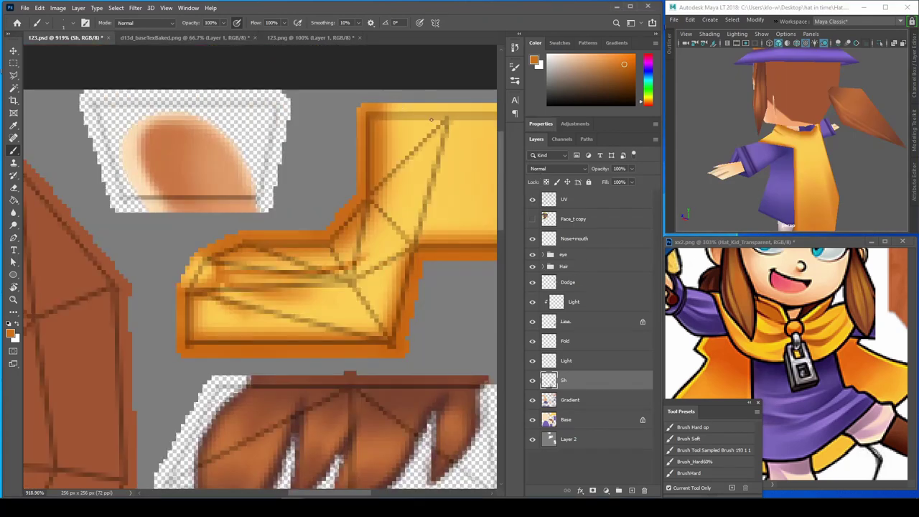
left_click(531, 199)
left_click_drag(804, 162, 825, 160, "alt")
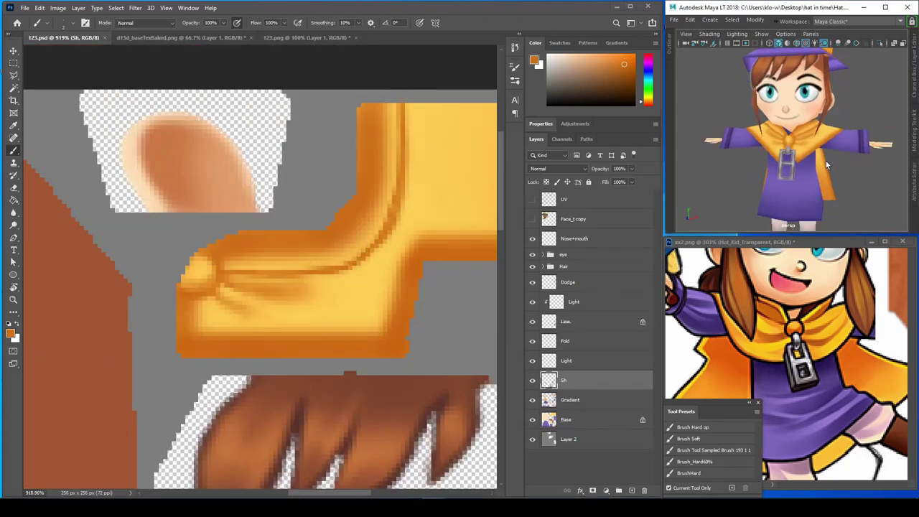
Refine the collar's long fold line on Sh, comparing it with the reference art, the UV overlay and the hidden Sh layer.
left_click(789, 323)
left_click(254, 262)
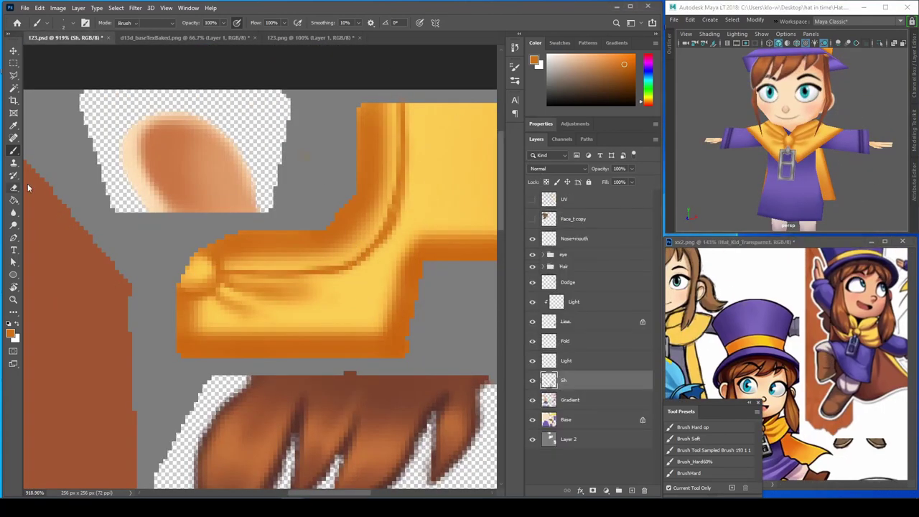
key("e")
left_click(532, 200)
left_click(532, 199)
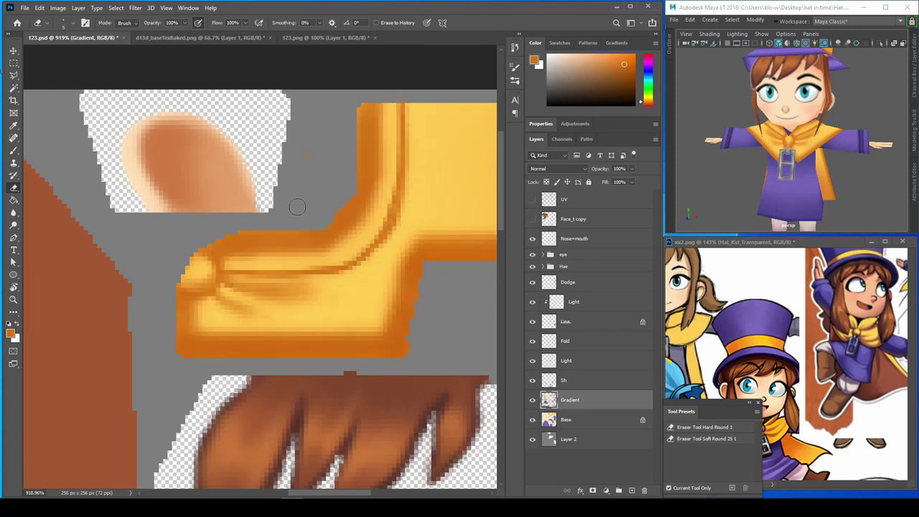
left_click(532, 380)
left_click(532, 380)
left_click(570, 379)
Try recolouring the collar and cape's orange shading with a reddish brown inside a selection of their island.
key("w")
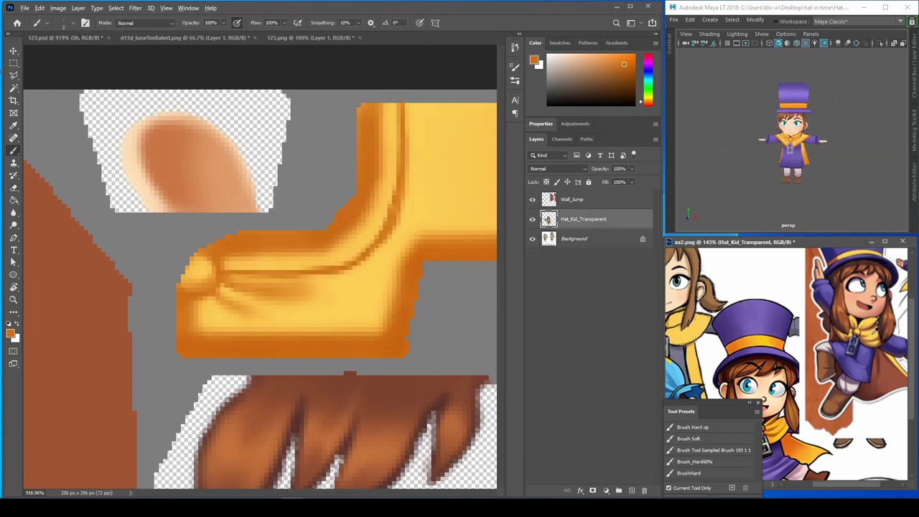
scroll(385, 229, "down", 4, "alt")
left_click(567, 419)
left_click(378, 258)
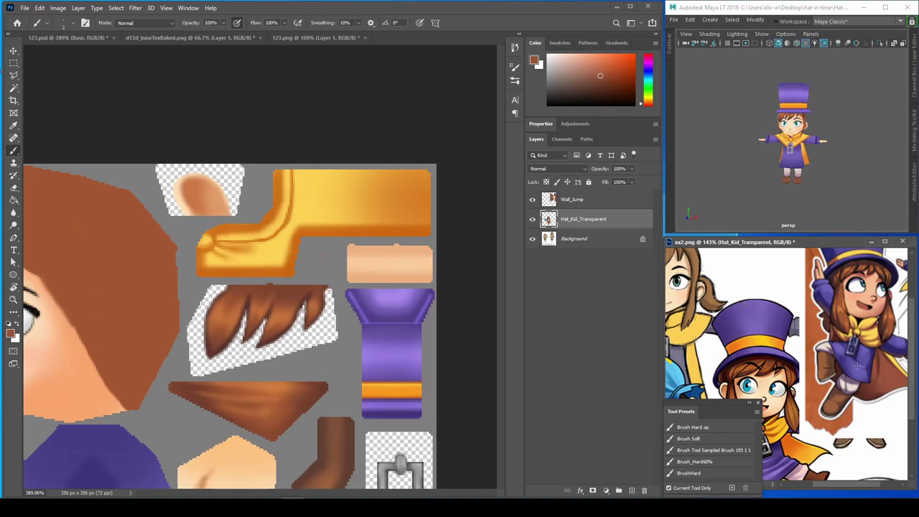
scroll(796, 165, "up", 3)
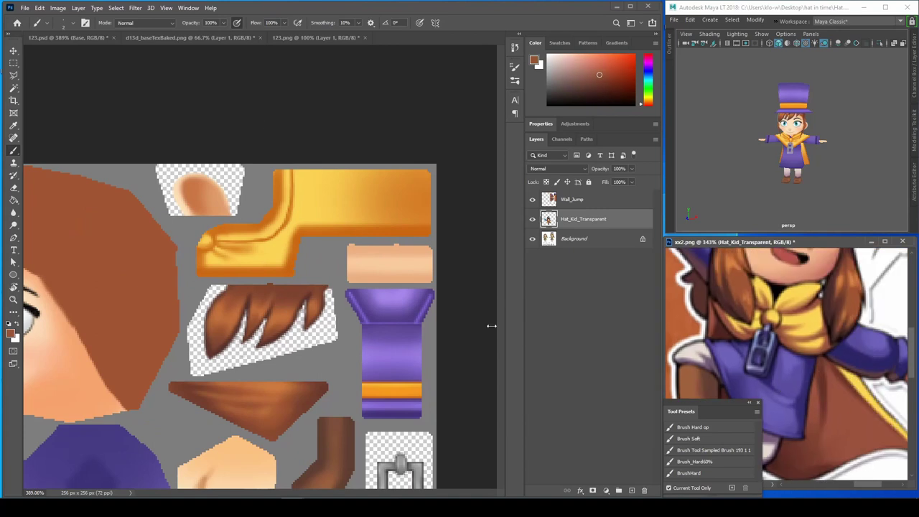
scroll(796, 165, "up", 2)
key("alt+bracketright")
key("alt+bracketright")
key("alt+bracketright")
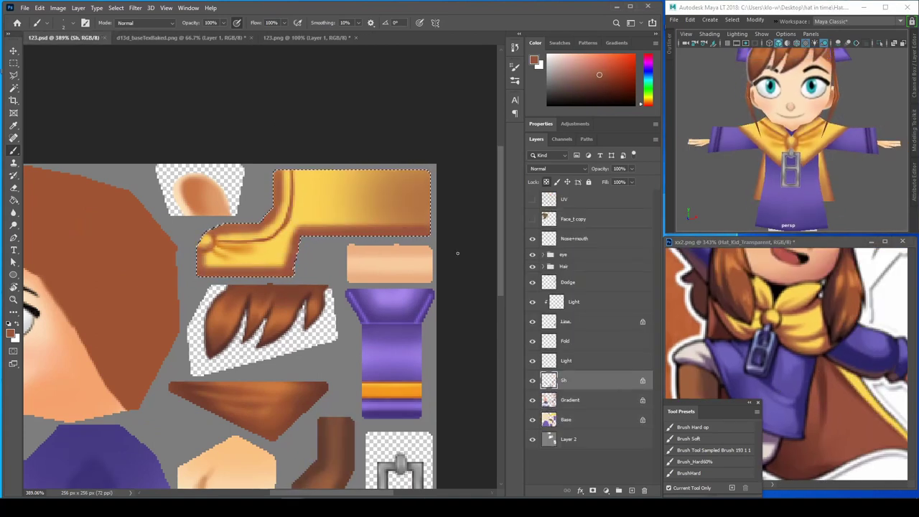
Paint deeper orange shading on the cape's lower end and edges on the Gradient layer, using the UV overlay and the model's back as guides.
left_click_drag(760, 167, 703, 172, "alt")
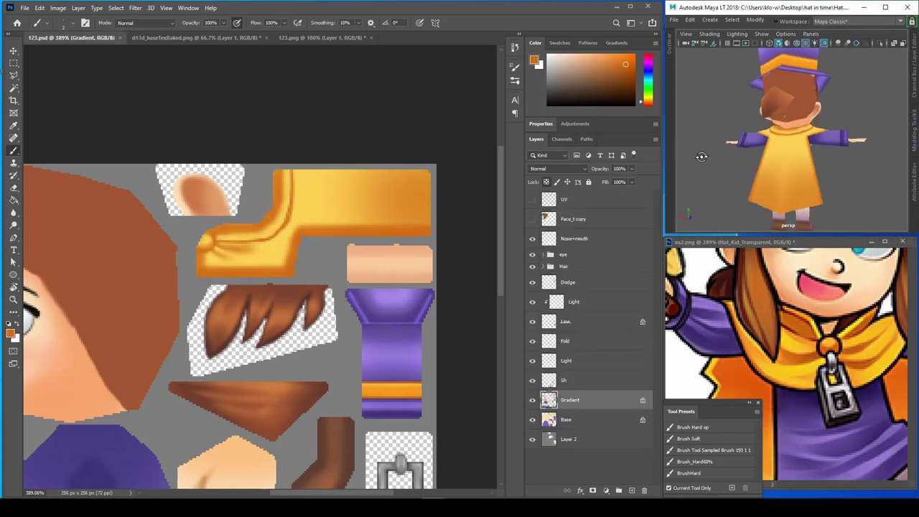
left_click(532, 199)
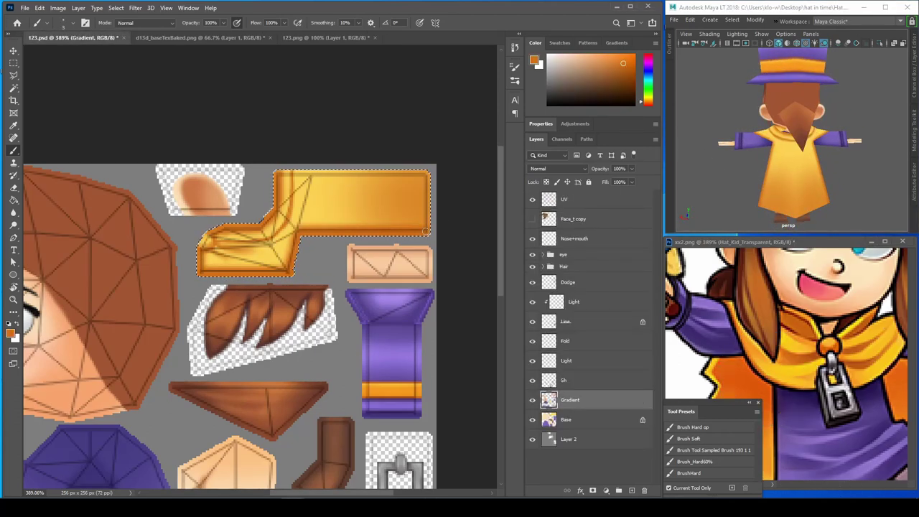
left_click(532, 199)
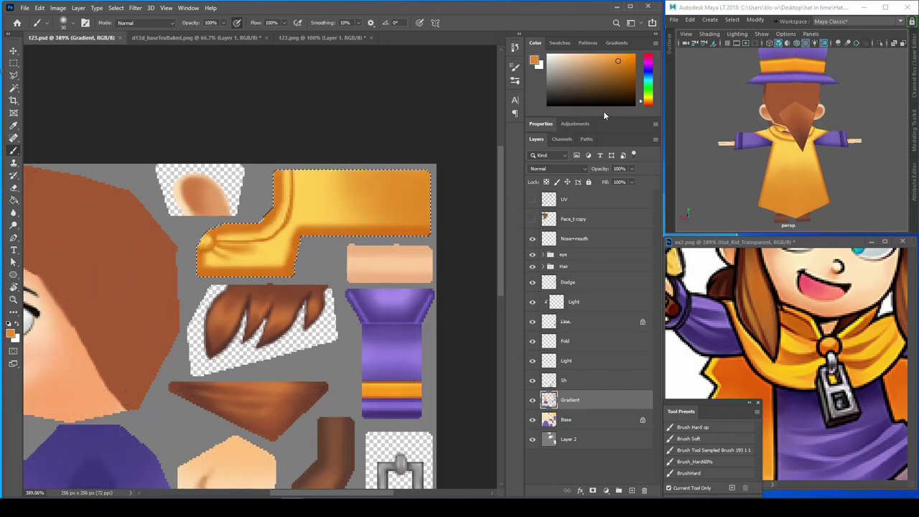
left_click(532, 199)
left_click(532, 198)
scroll(312, 250, "up", 3, "alt")
left_click(567, 380)
key("e")
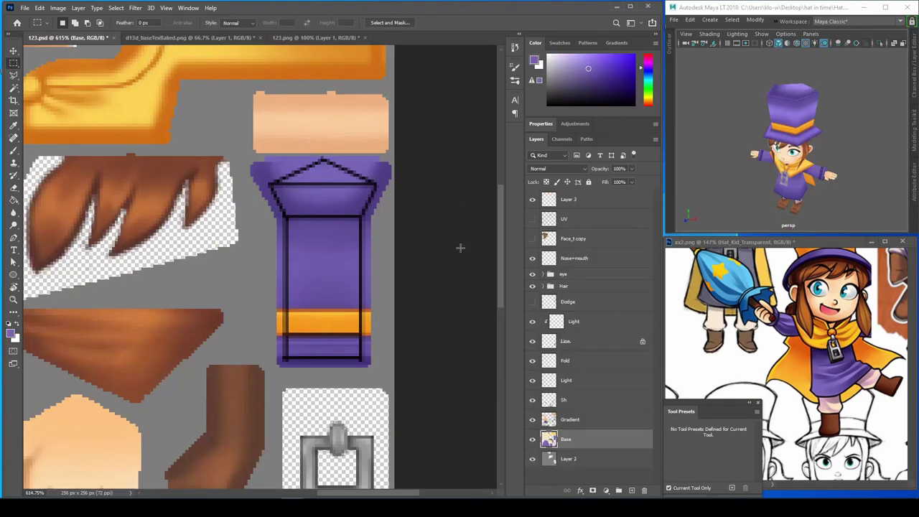
Select the hat's island and paint dark purple shading around its top faces on the Gradient layer, following the Layer 3 guide lines.
key("e")
key("alt+]")
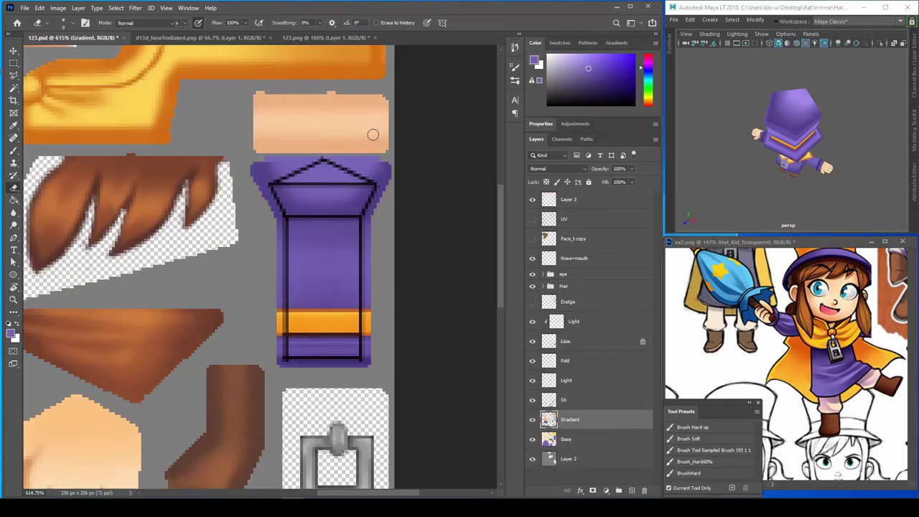
key("b")
left_click(548, 379, "ctrl")
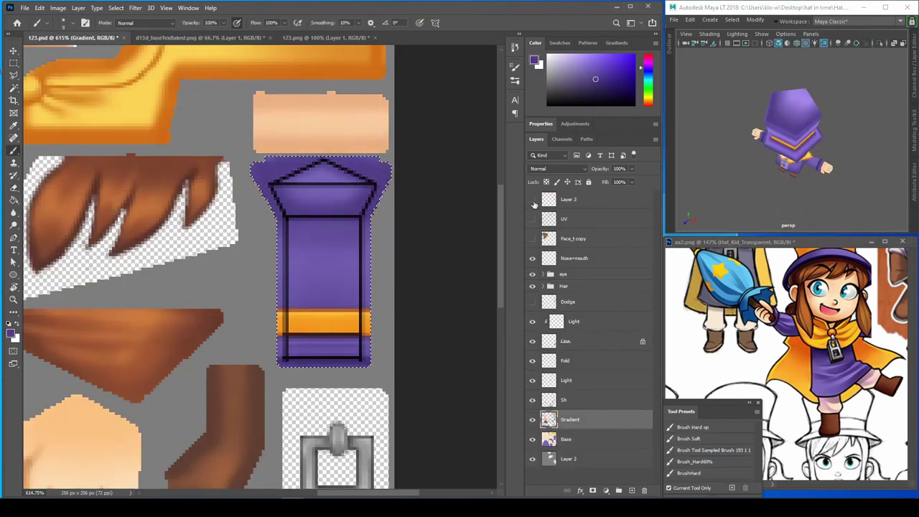
key("e")
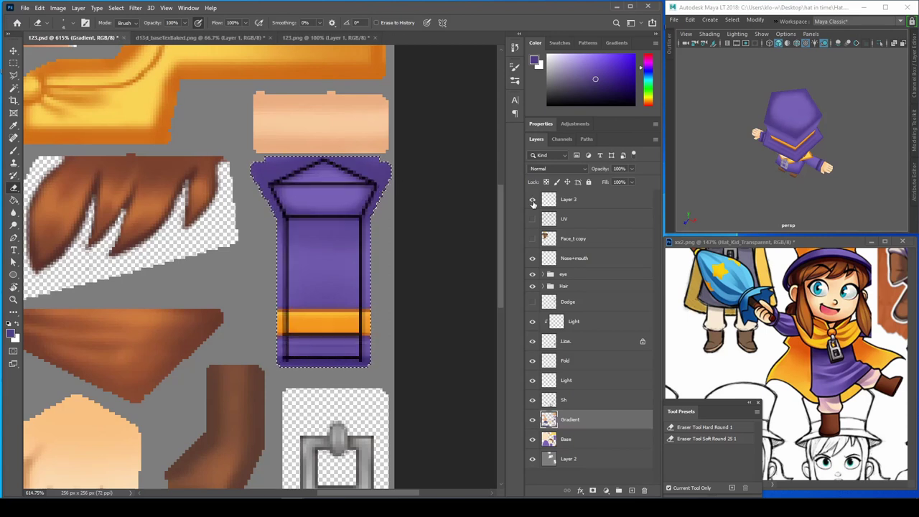
left_click_drag(731, 194, 753, 192, "alt")
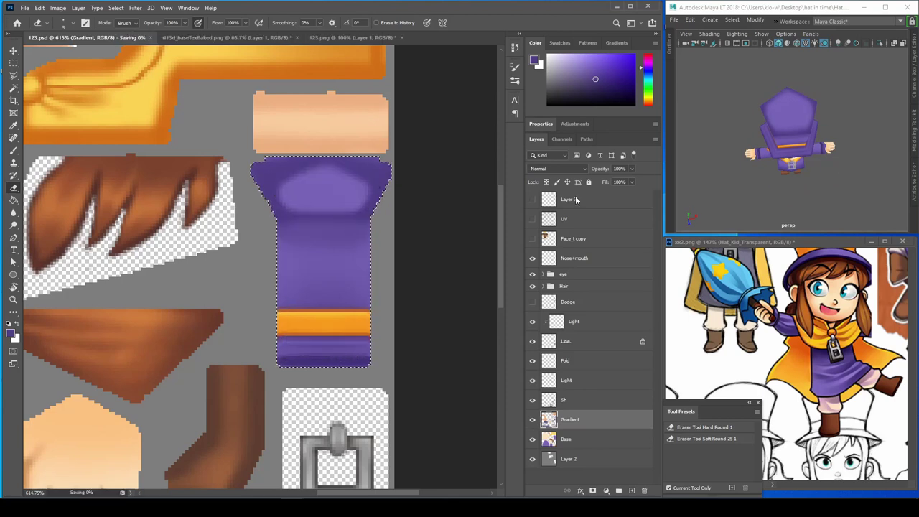
key("b")
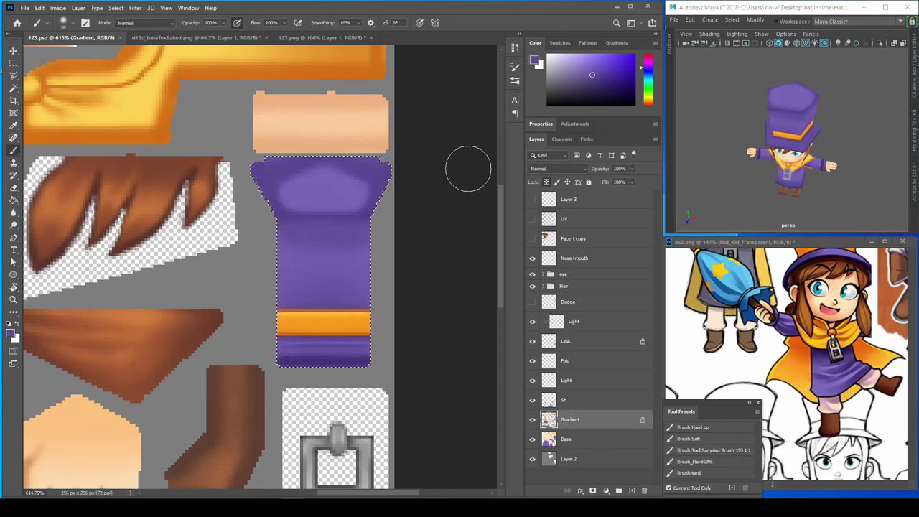
Show the Dodge layer in Color Dodge mode and paint soft gray highlights on the hat's top and crown edge.
left_click(567, 302)
left_click(532, 199)
left_click(557, 168)
key("e")
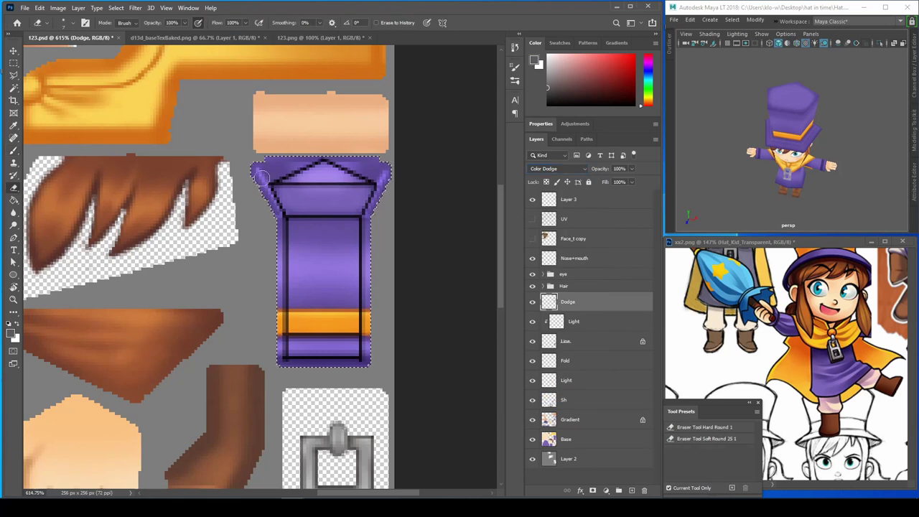
key("b")
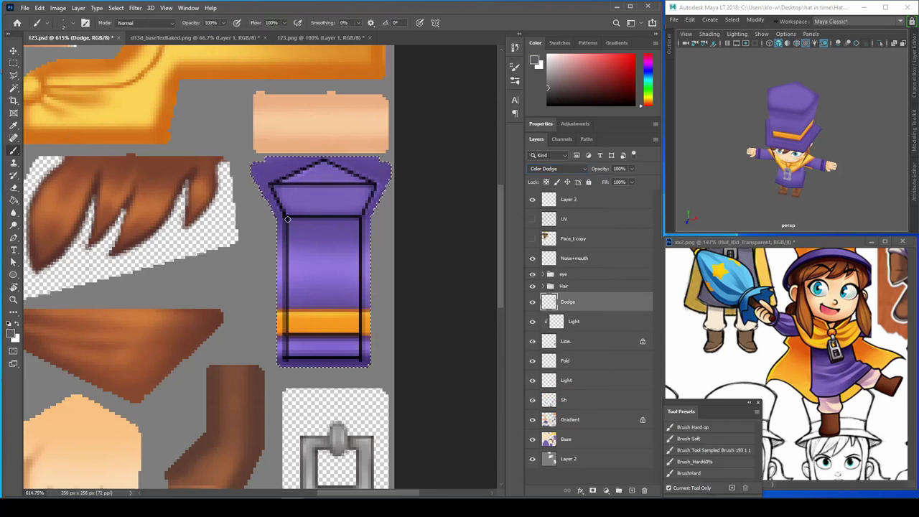
key("ctrl+d")
key("ctrl+z")
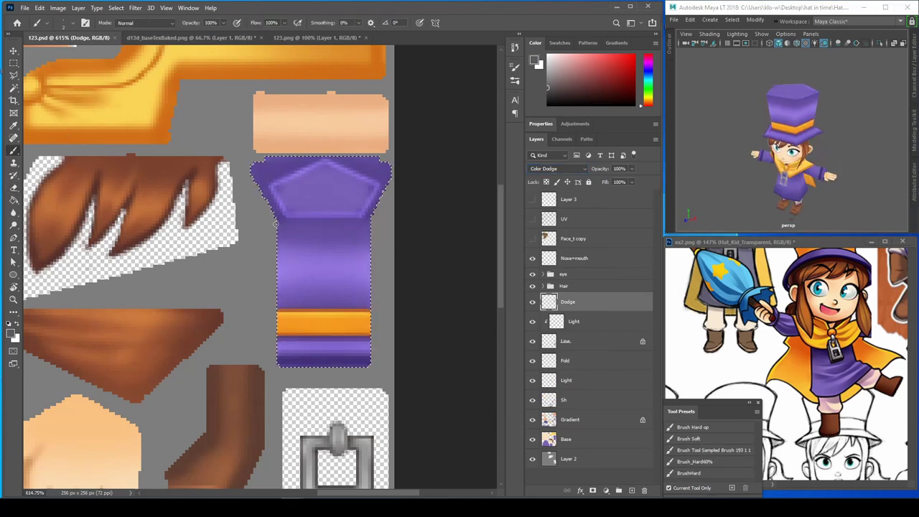
key("e")
key("b")
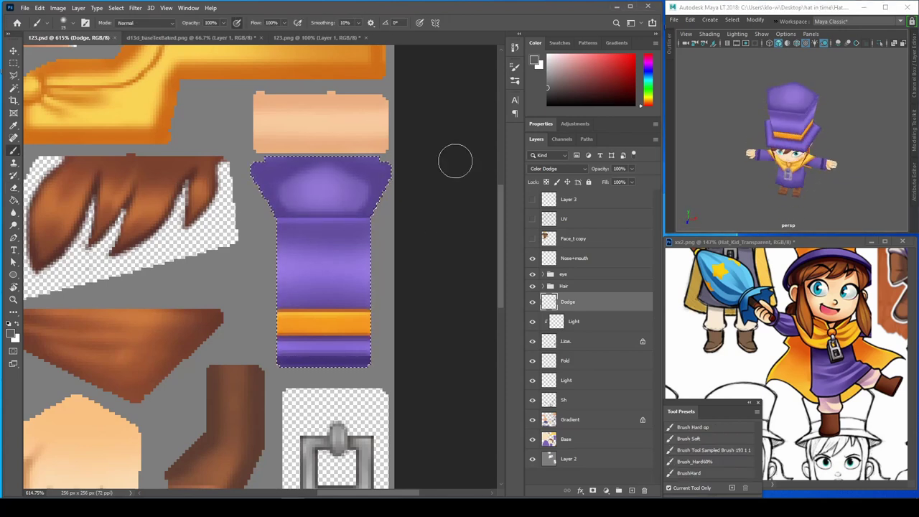
Recolour the hat top's shading with a sampled purple on Sh and add a thin highlight near the island's lower edge on Dodge.
left_click(375, 164, "alt")
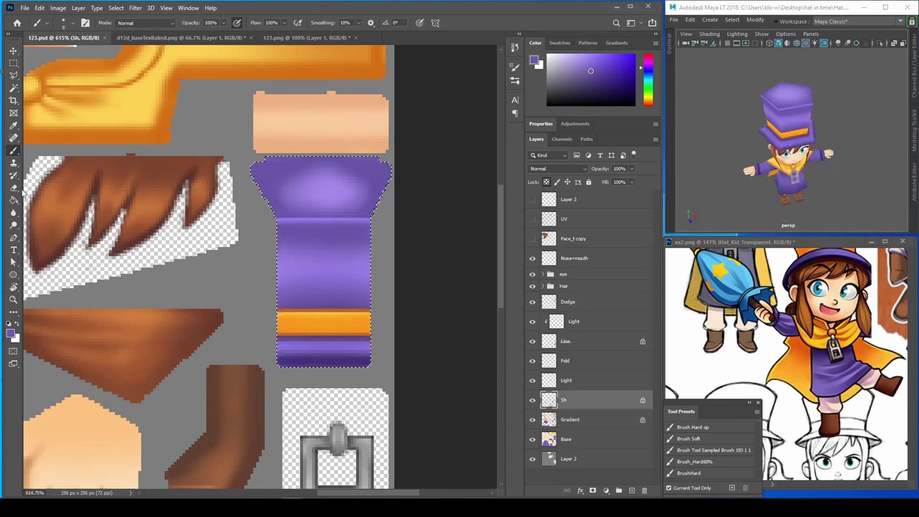
key("e")
left_click(531, 198)
key("b")
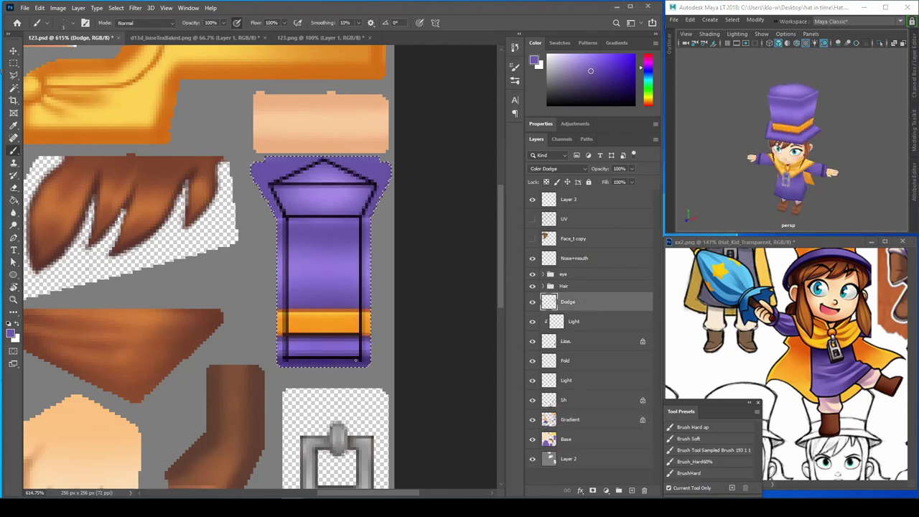
key("e")
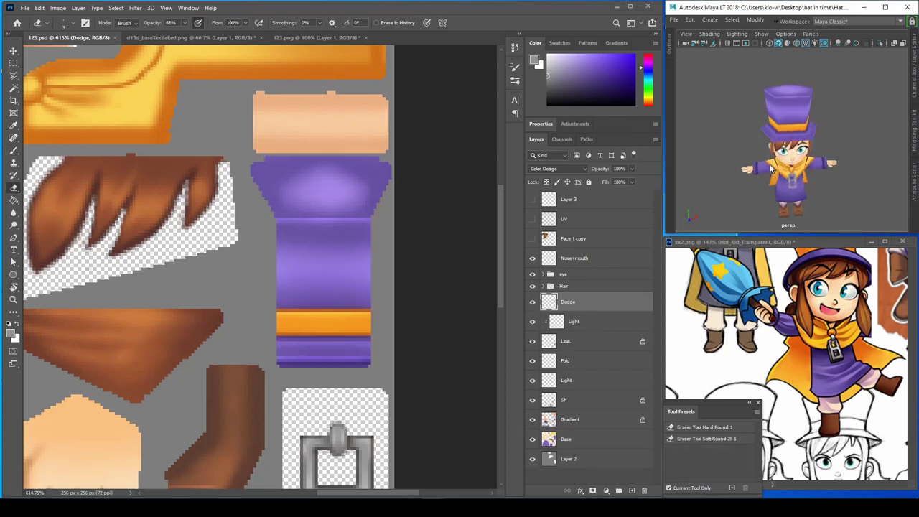
Paint light purple highlights on the hat's strip below the orange band on the lower Light layer.
key("b")
key("alt+bracketleft")
key("alt+bracketleft")
key("alt+bracketleft")
key("alt+bracketleft")
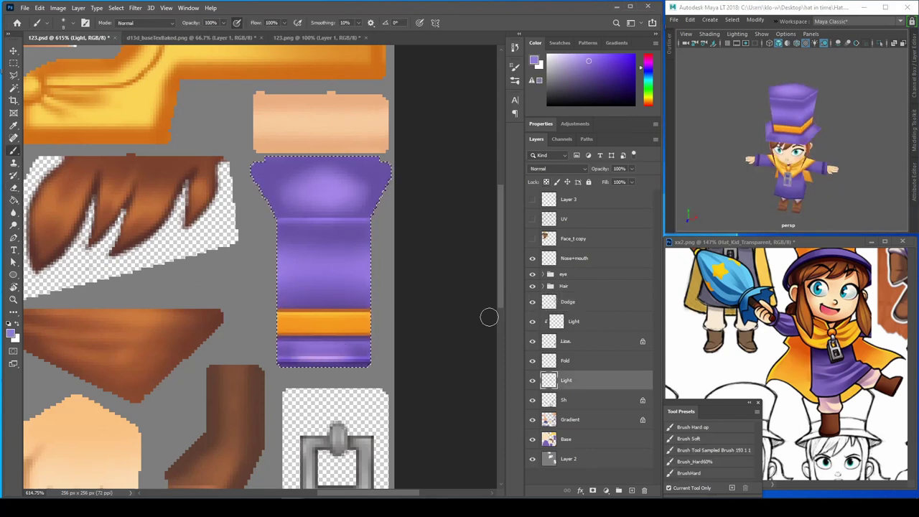
Erase and soften the light purple highlights on the hat's strip below the orange band.
key("e")
key("ctrl+d")
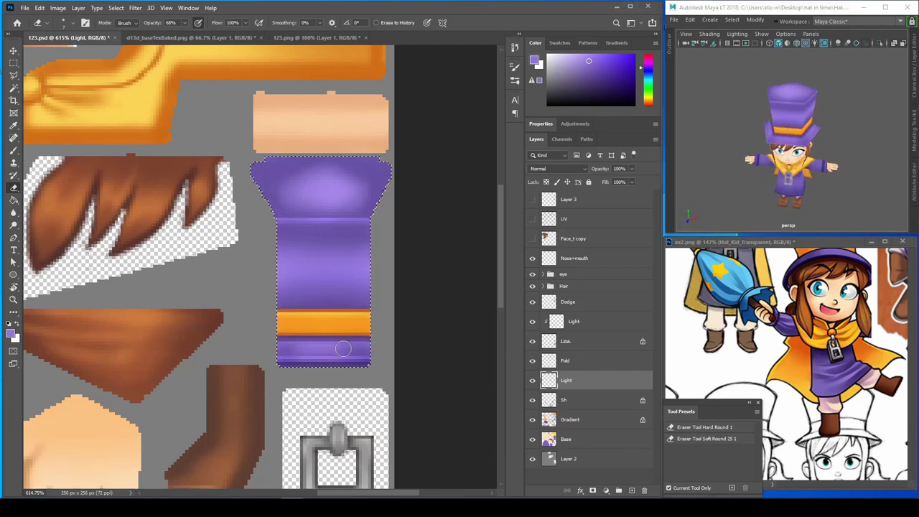
left_click_drag(342, 348, 329, 363)
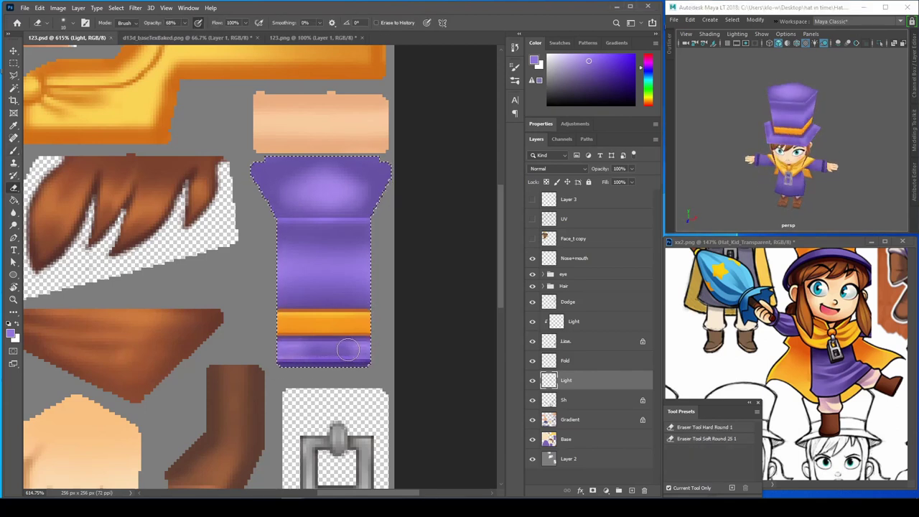
Erase a rounded ear shape out of the brown hair beside the cheek on the Hair layer of the head island.
left_click_drag(777, 129, 793, 168, "alt")
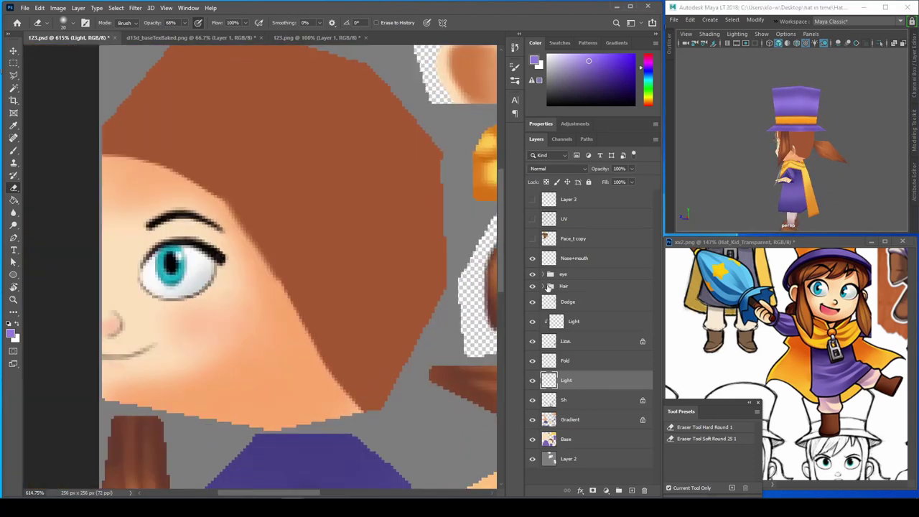
double_click(645, 463)
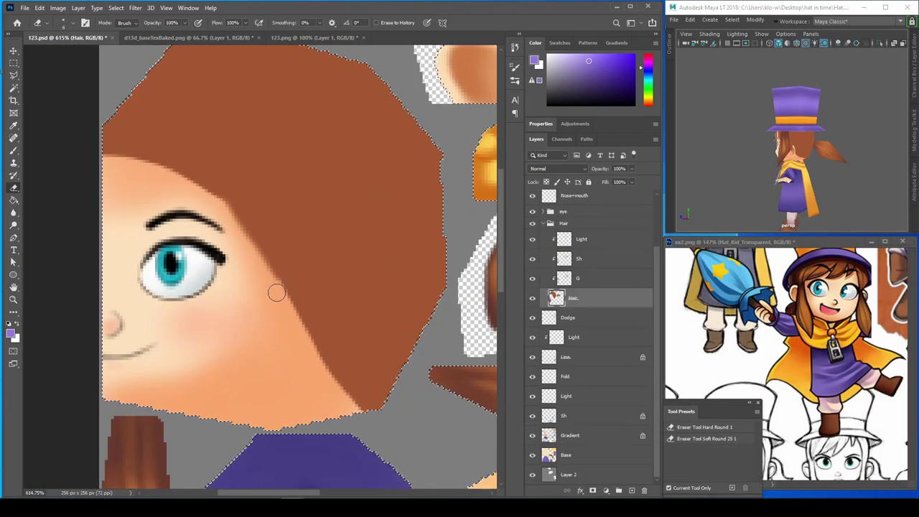
left_click_drag(290, 310, 308, 287)
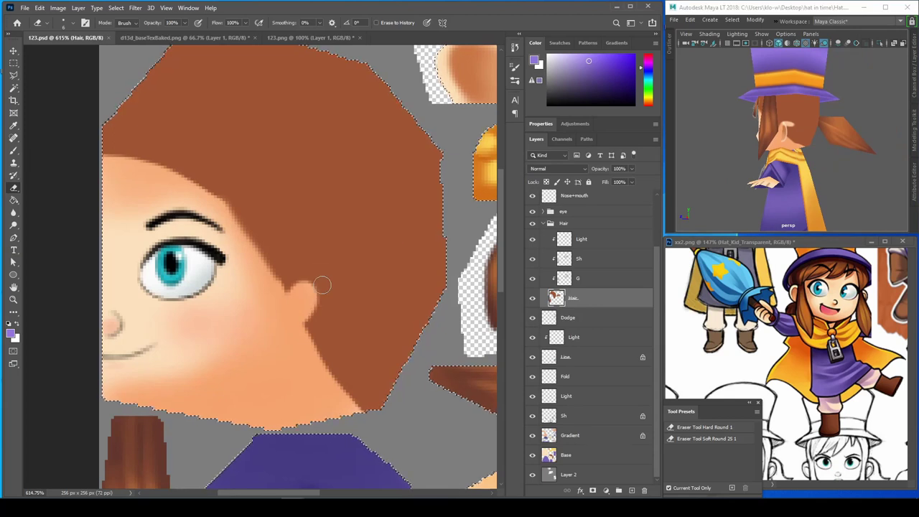
left_click_drag(319, 338, 322, 286)
Trim the ear and neck hairline by repainting hair around them with the sampled brown on the Hair layer.
left_click(13, 150)
left_click(324, 331, "alt")
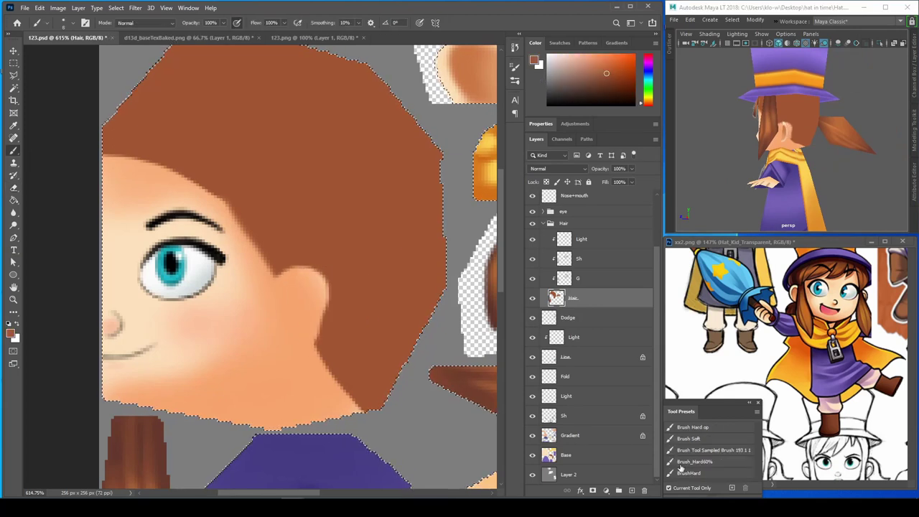
left_click_drag(312, 340, 323, 384)
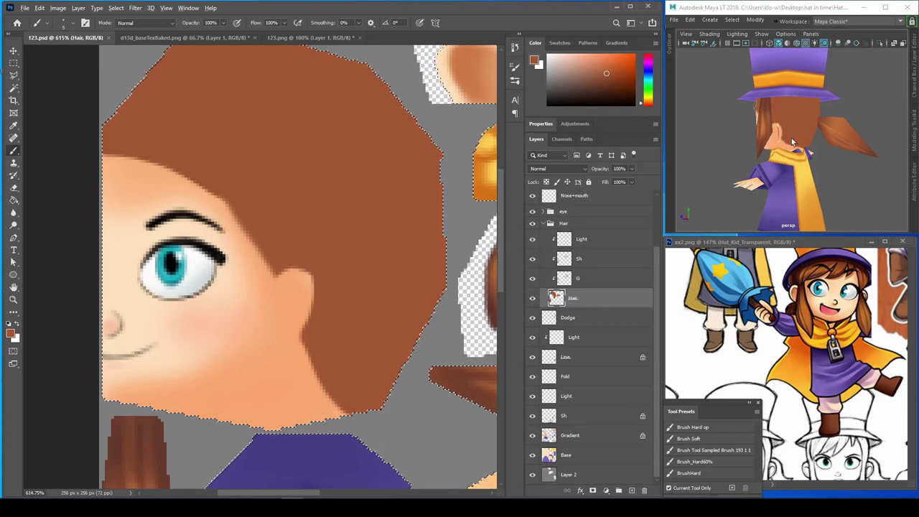
key("e")
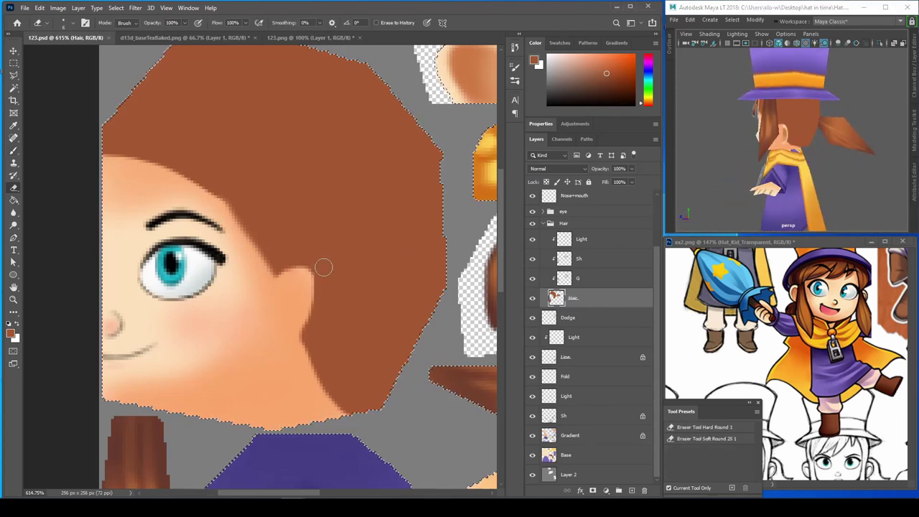
key("b")
left_click_drag(309, 274, 276, 282)
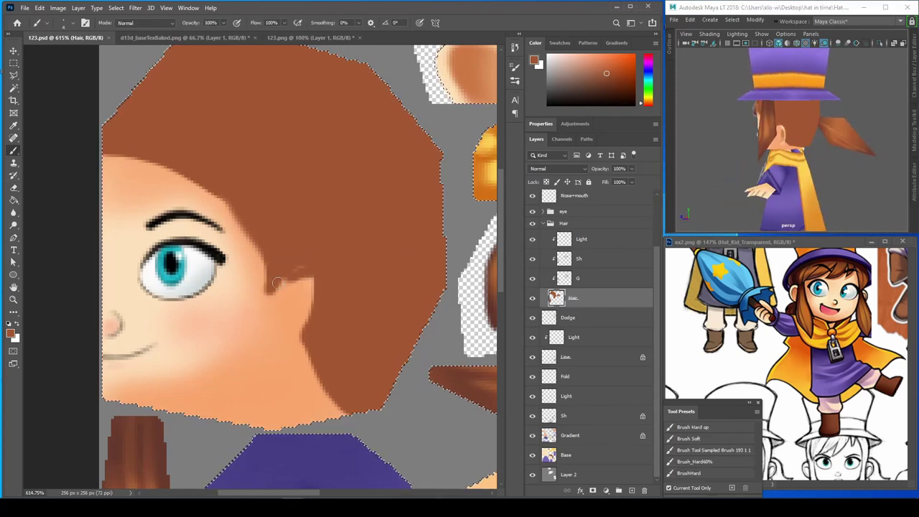
Isolate the head and ear in Maya, then refine the painted ear's outline and the pointed sideburn in front of it.
left_click(812, 154)
key("ctrl+1")
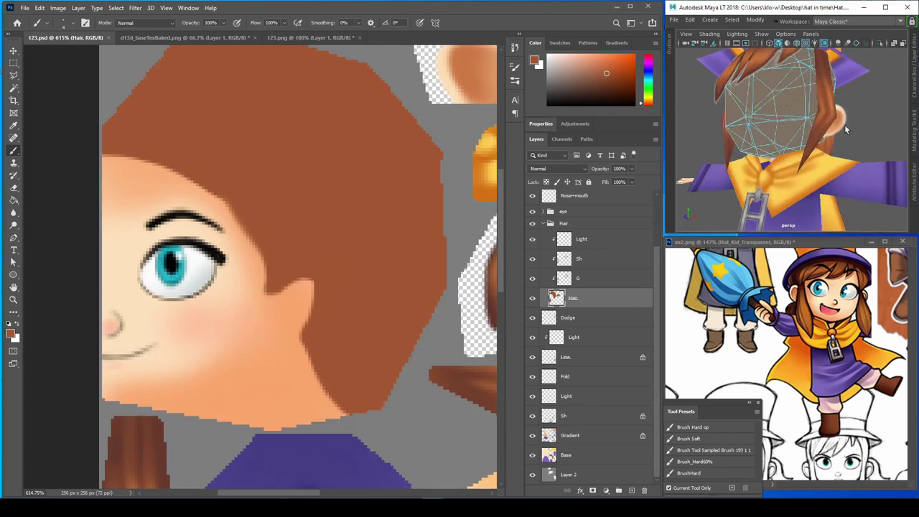
key("6")
left_click(29, 151)
key("e")
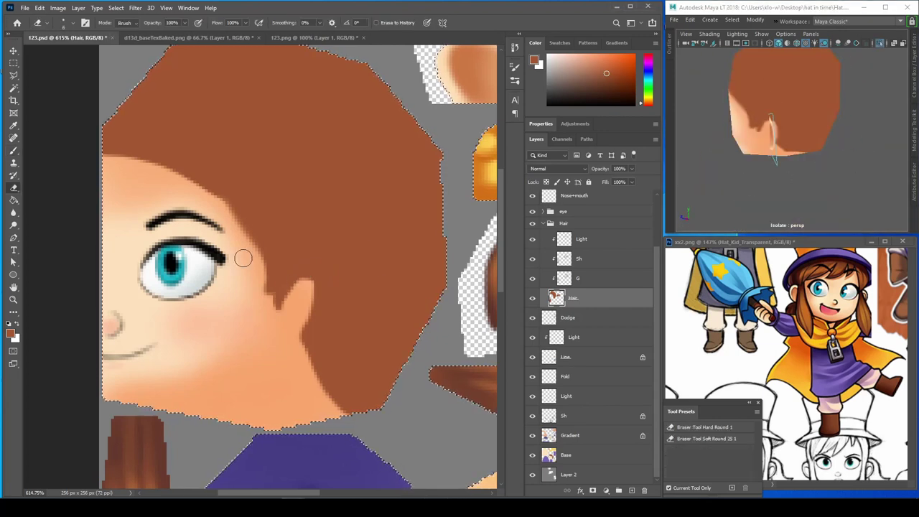
mouse_move(267, 266)
left_mouse_down()
mouse_move(276, 294)
mouse_move(317, 302)
left_mouse_up()
key("b")
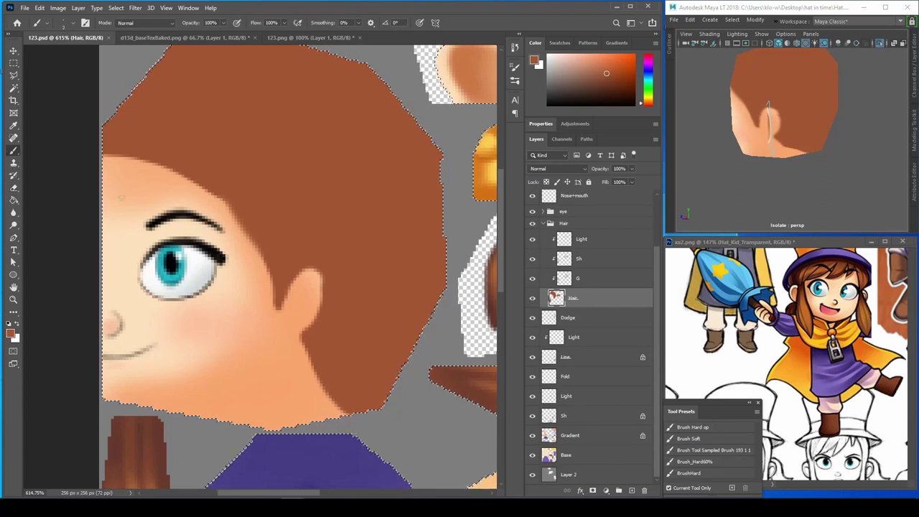
key("e")
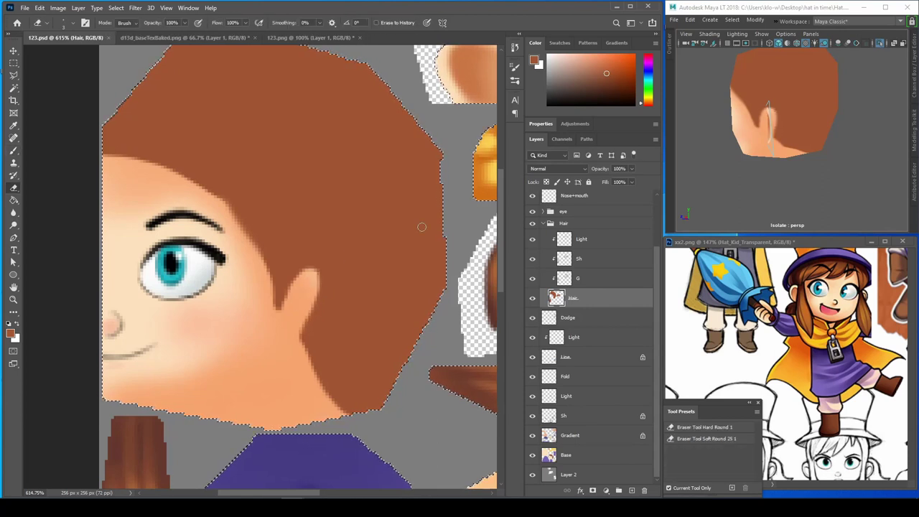
left_click_drag(807, 159, 739, 152, "alt")
key("b")
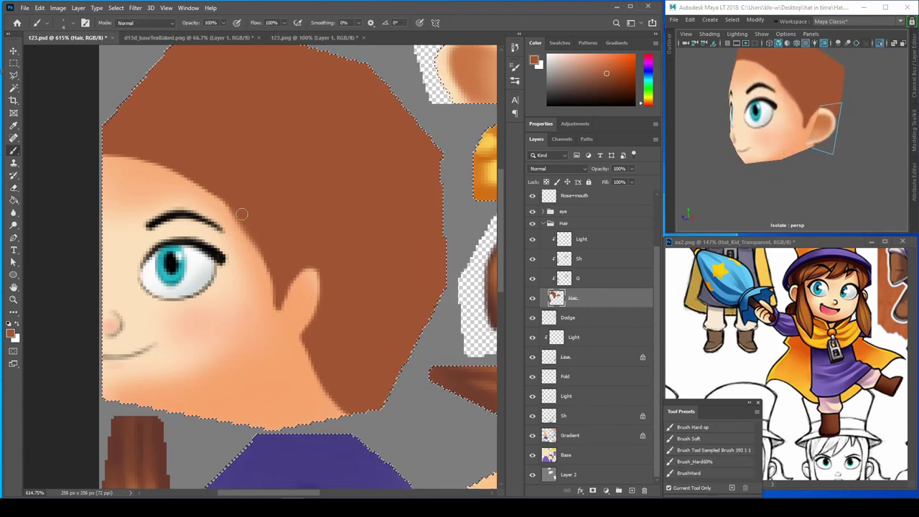
Sample a dark reddish brown from the reference girl's hair and activate the Sh layer in the texture's Hair group.
scroll(804, 178, "down", 5)
left_click_drag(804, 177, 761, 179, "alt")
left_click(789, 242)
scroll(851, 323, "right", 5)
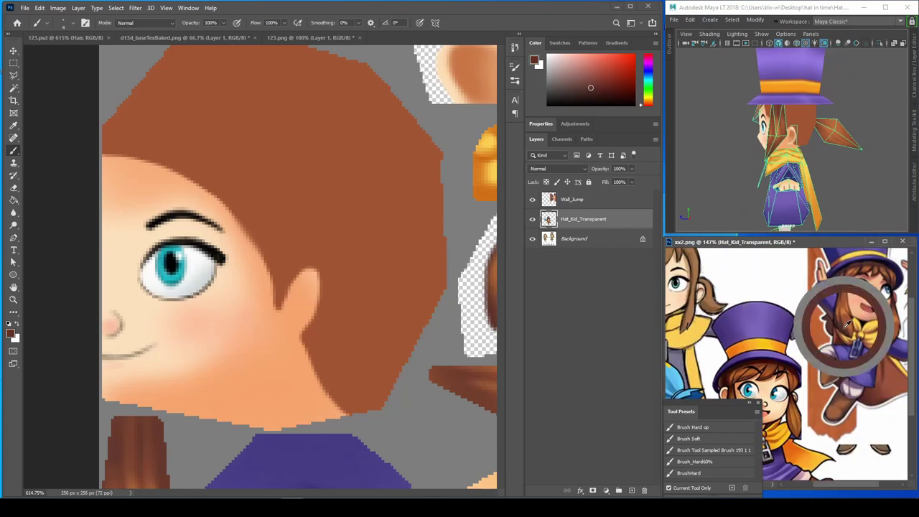
key("ctrl+Tab")
left_click(574, 321)
scroll(216, 252, "down", 3, "alt")
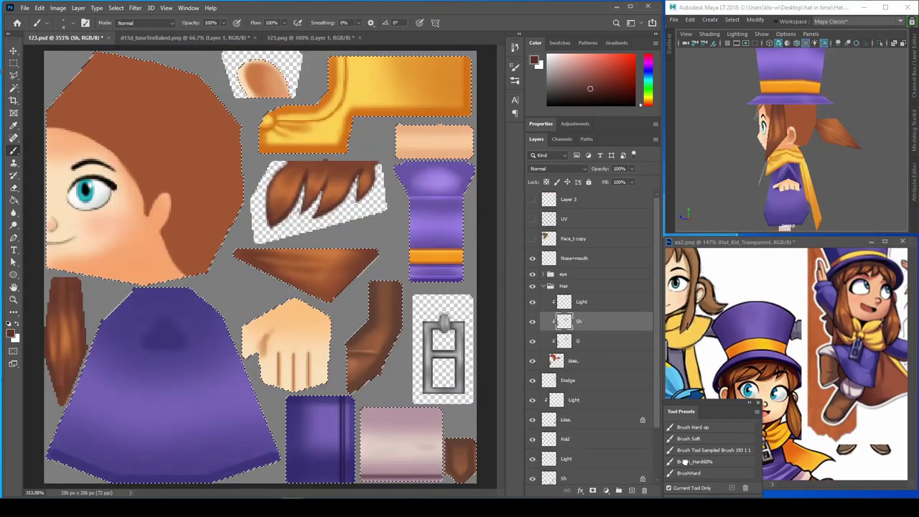
Select only the head island from Base and paint dark brown hairline shading and strand lines on the Hair group's Sh layer.
left_click(184, 211, "ctrl")
key("w")
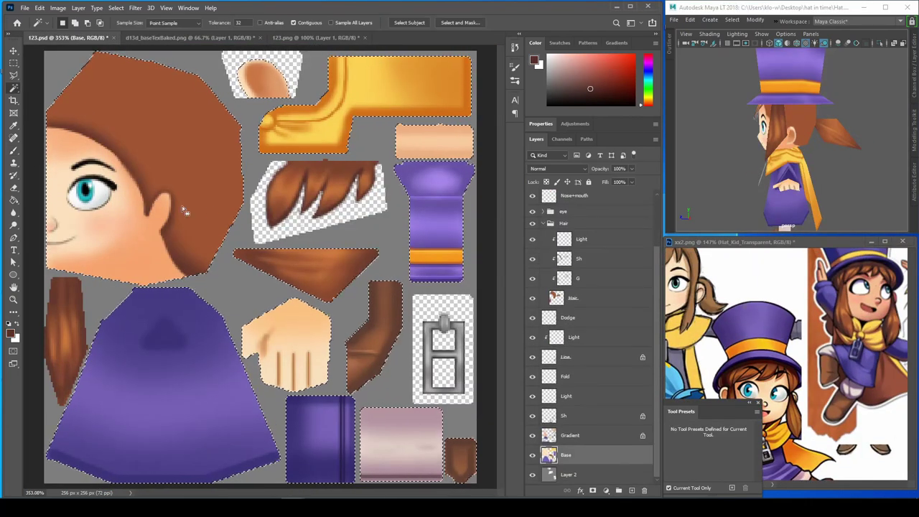
key("b")
scroll(659, 219, "up", 3)
left_click(574, 321)
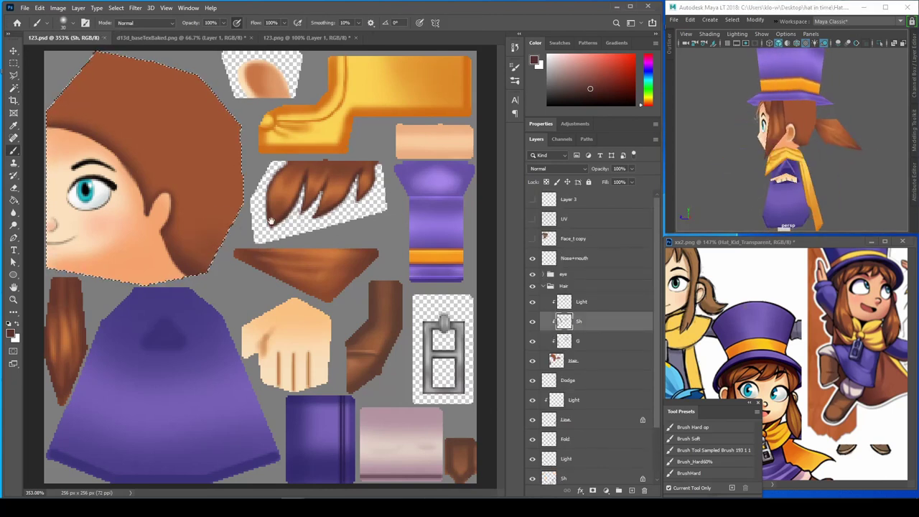
left_click_drag(85, 116, 148, 173)
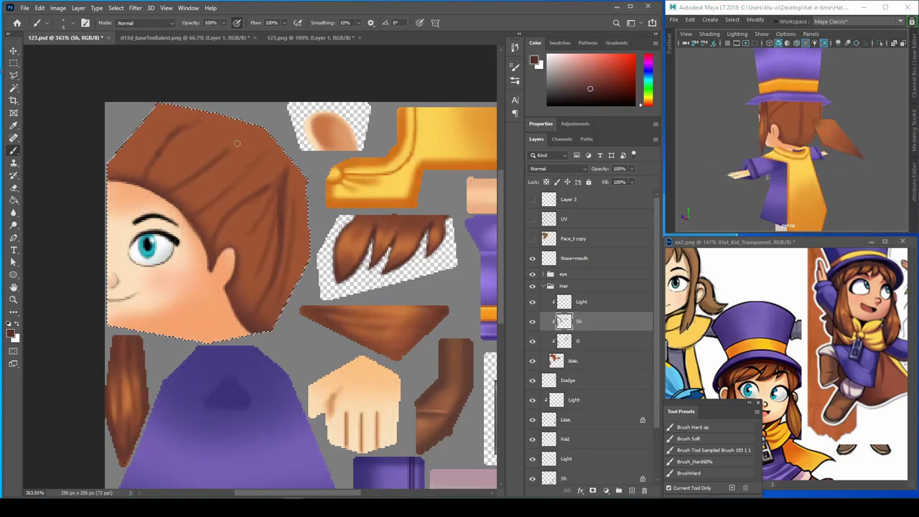
Darken the top and back of the hair with a sampled brown on the G layer and soften the strand lines on Sh.
key("alt+bracketleft")
left_click(294, 188, "alt")
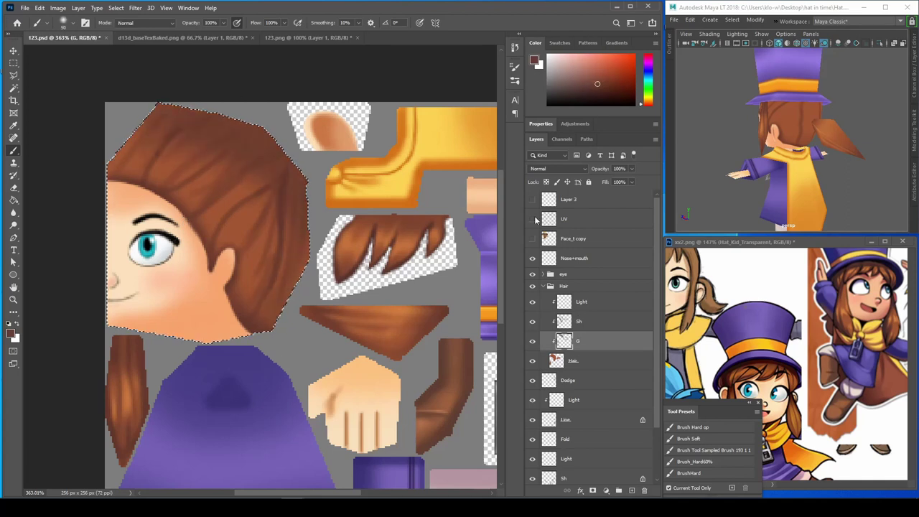
key("e")
key("alt+bracketright")
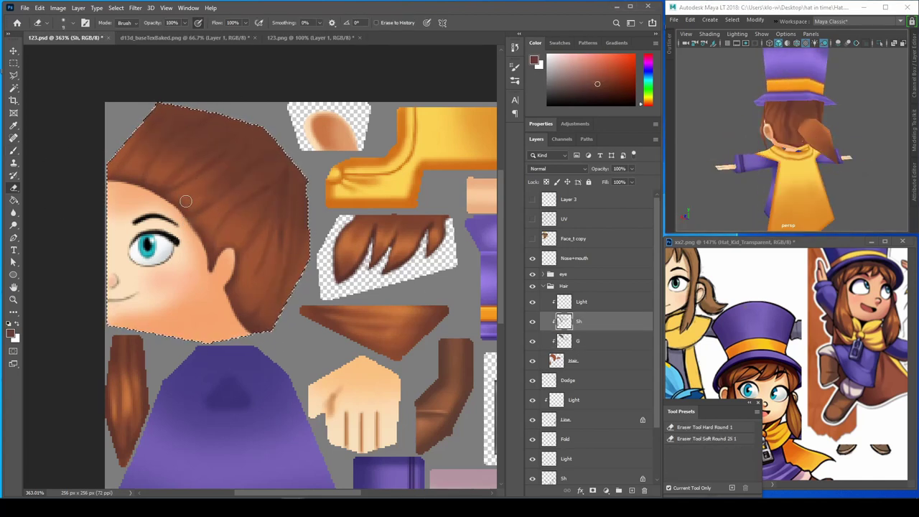
Paint sampled orange highlights across the head's hair on the Hair group's Light layer, smudge them into strands, and save the file.
key("alt+bracketright")
key("b")
left_click(229, 230, "alt")
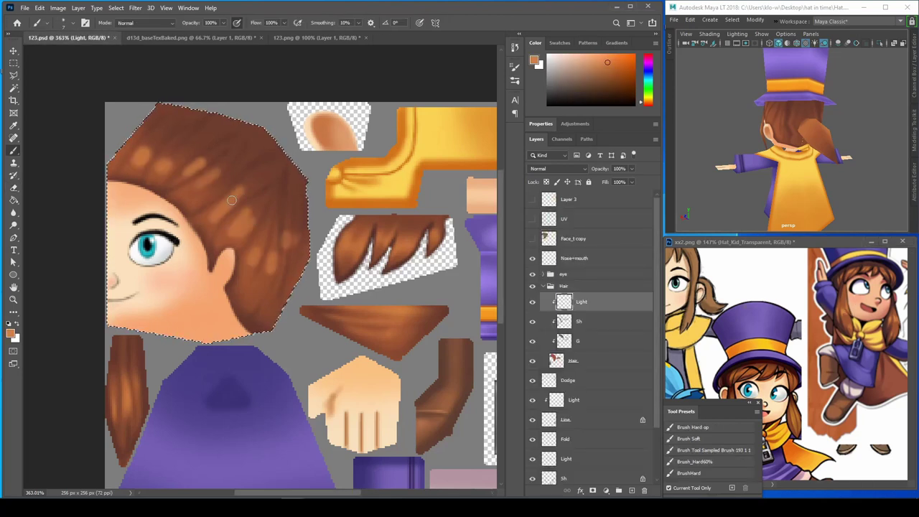
key("r")
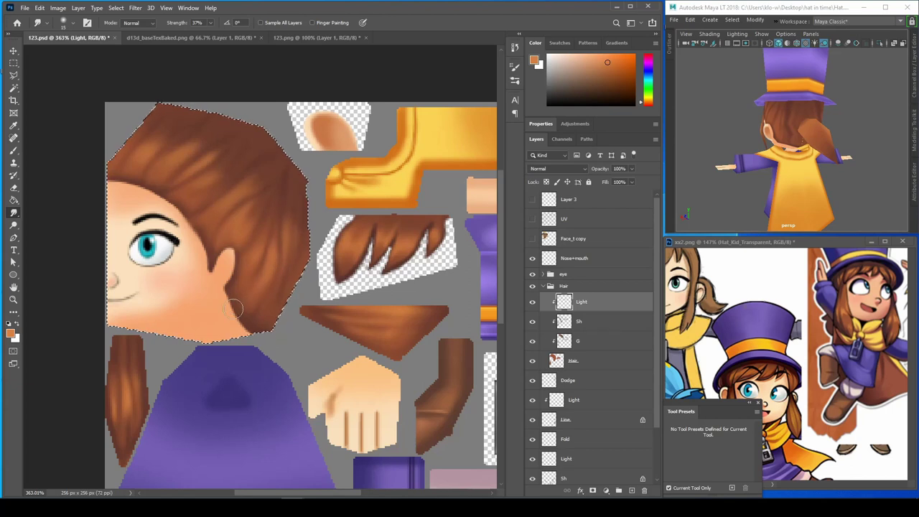
key("ctrl+s")
key("ctrl+d")
Select the purple sleeve island and brighten the cuff beside its dark vertical lines with gray on the Dodge layer.
left_click_drag(725, 172, 825, 230, "alt")
scroll(728, 173, "down", 3)
left_click(789, 359)
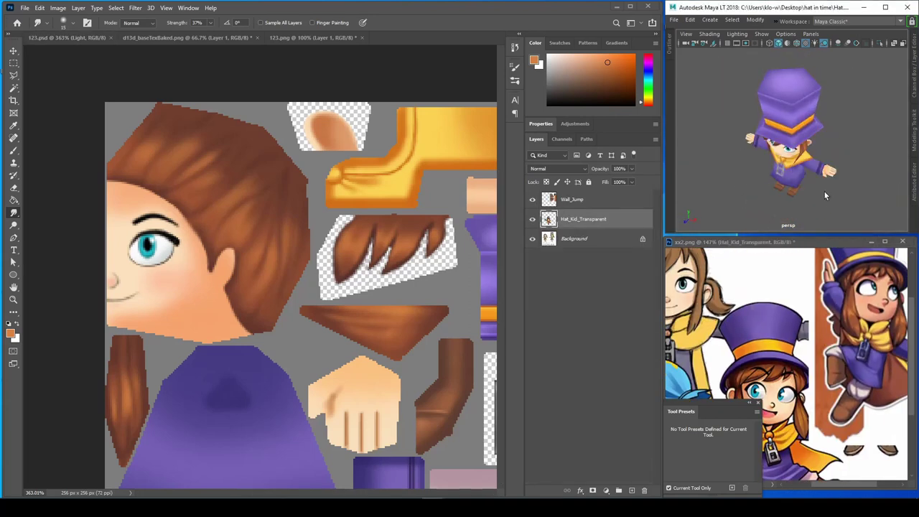
left_click(359, 287)
scroll(287, 287, "down", 3)
scroll(559, 384, "down", 3)
key("b")
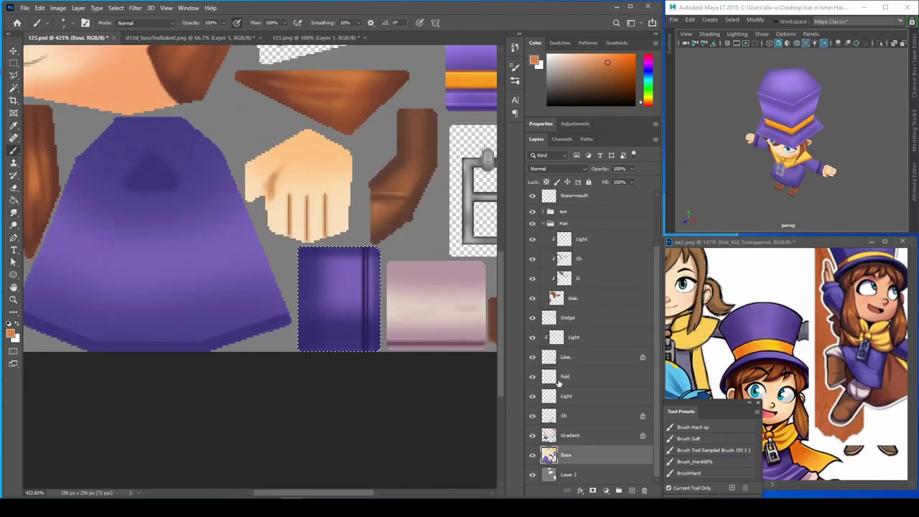
left_click(566, 317)
left_click_drag(365, 249, 365, 352)
key("e")
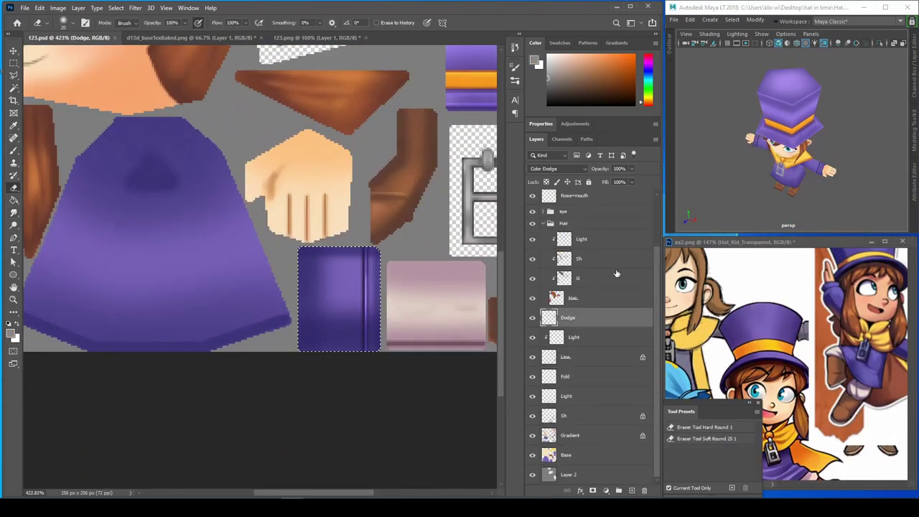
Paint a soft gray highlight on the sleeve's middle on the Dodge layer, using the UV wireframe as a guide, and smudge it.
key("b")
scroll(588, 287, "up", 3)
left_click(532, 218)
mouse_move(323, 283)
left_mouse_down()
mouse_move(384, 284)
mouse_move(316, 260)
mouse_move(330, 284)
left_mouse_up()
left_click(531, 218)
left_click(13, 213)
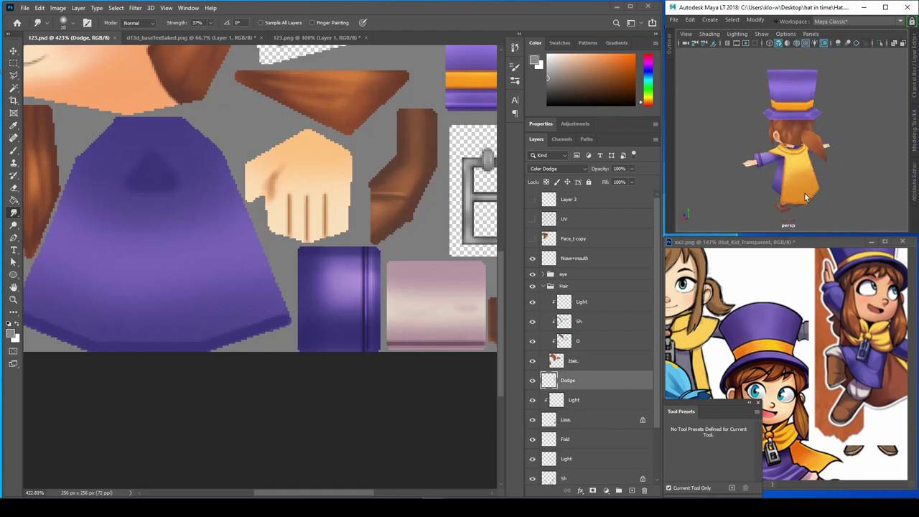
Examine the isolated ponytail mesh in Maya and check how its faces map onto the brown triangular island in the UV Editor.
scroll(406, 368, "up", 3)
left_click_drag(807, 147, 813, 150, "alt")
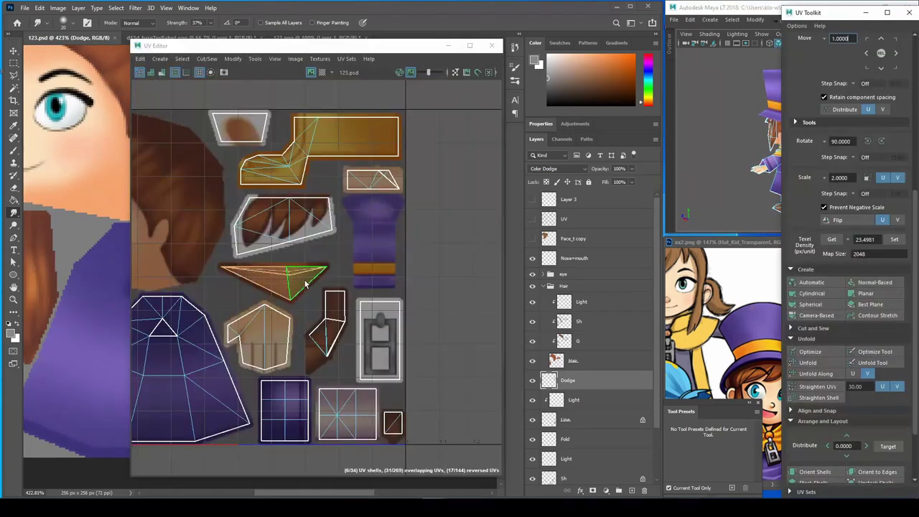
scroll(331, 252, "up", 5)
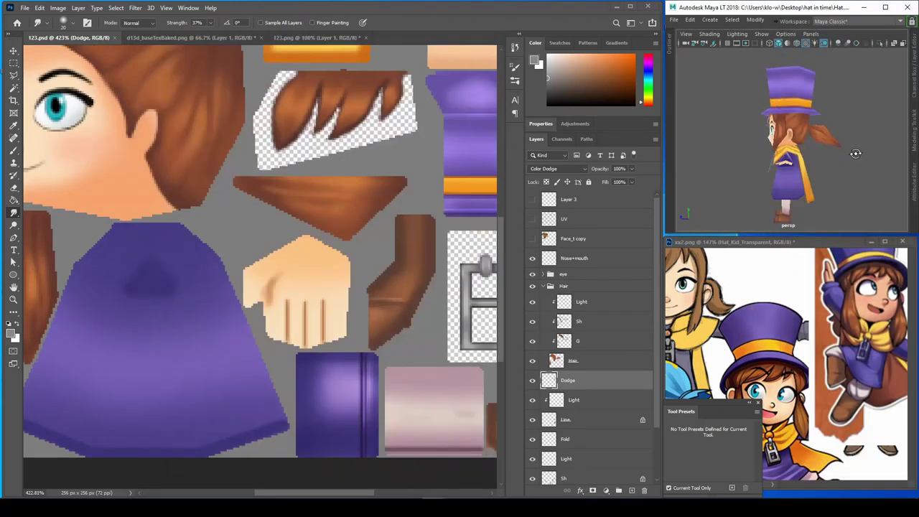
left_click_drag(768, 165, 759, 164, "alt")
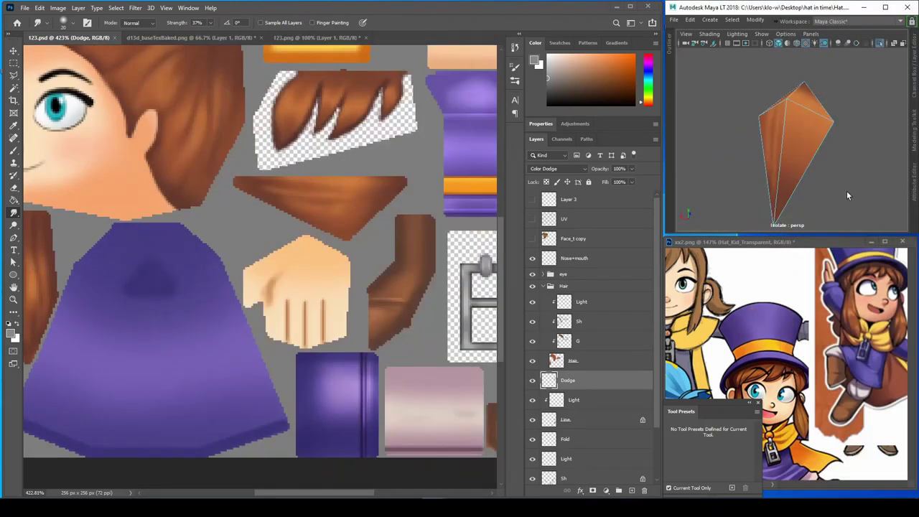
left_click_drag(846, 190, 767, 140, "alt")
key("w")
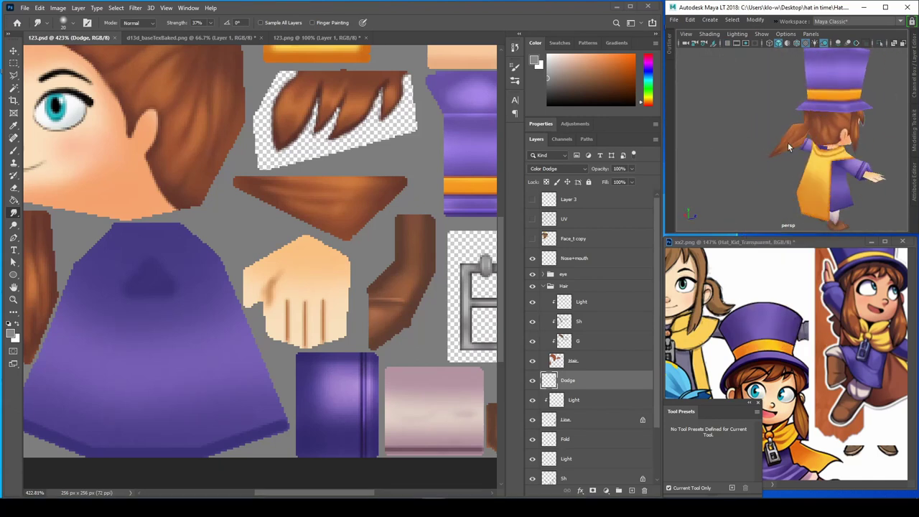
left_click_drag(787, 142, 775, 161, "alt")
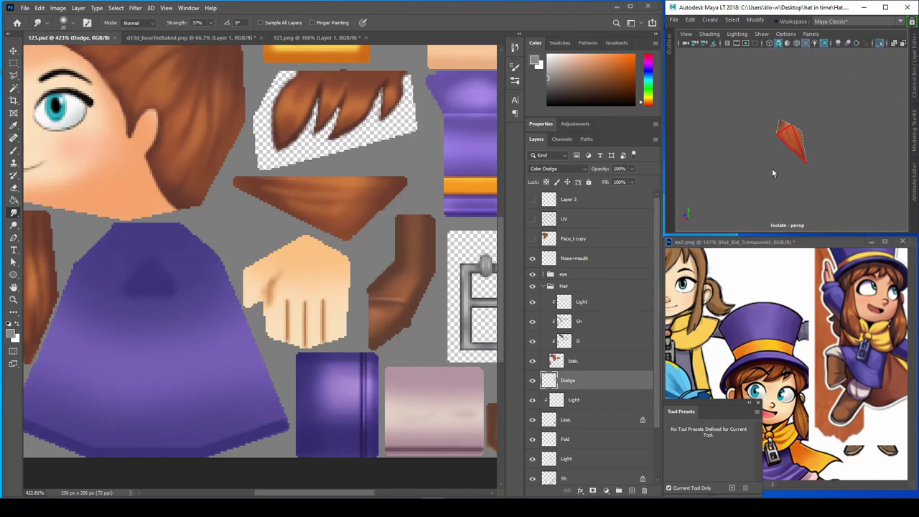
left_click_drag(772, 172, 797, 143, "alt")
left_click(731, 20)
left_click(707, 117)
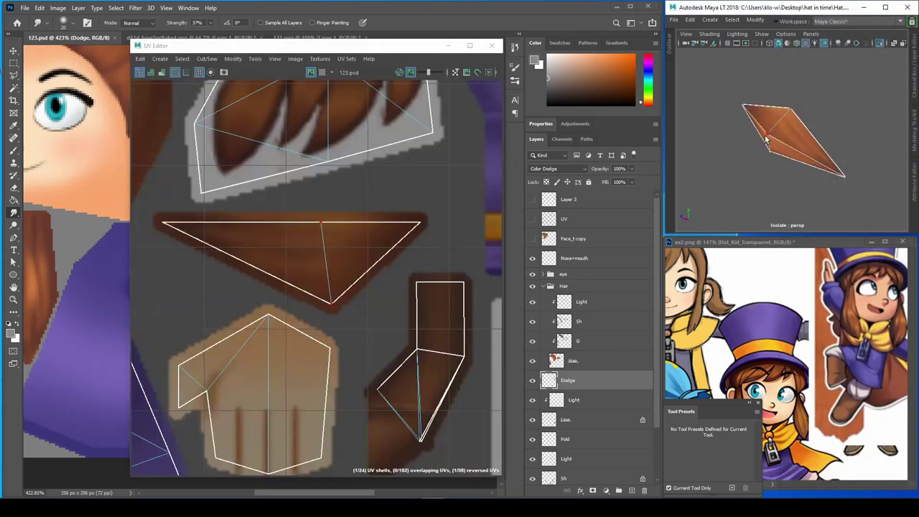
left_click(338, 232)
left_click_drag(760, 155, 774, 146, "alt")
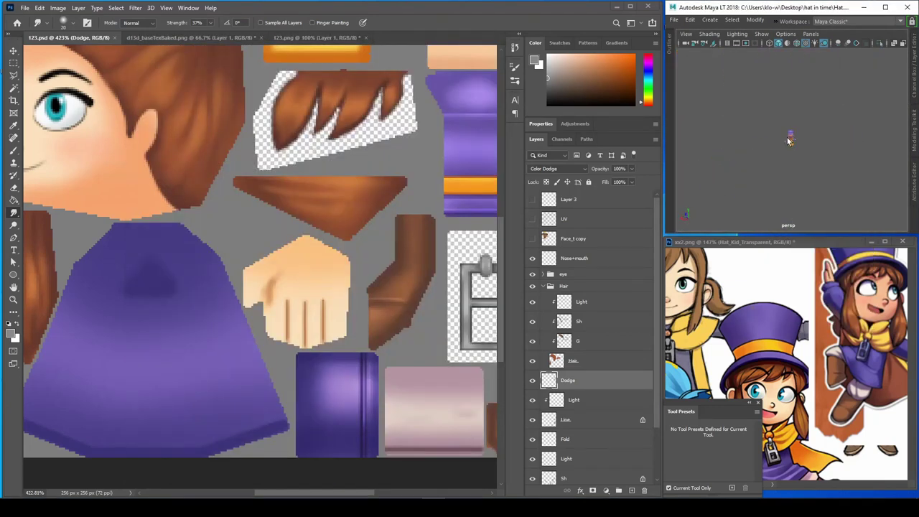
left_click_drag(787, 141, 808, 190, "alt")
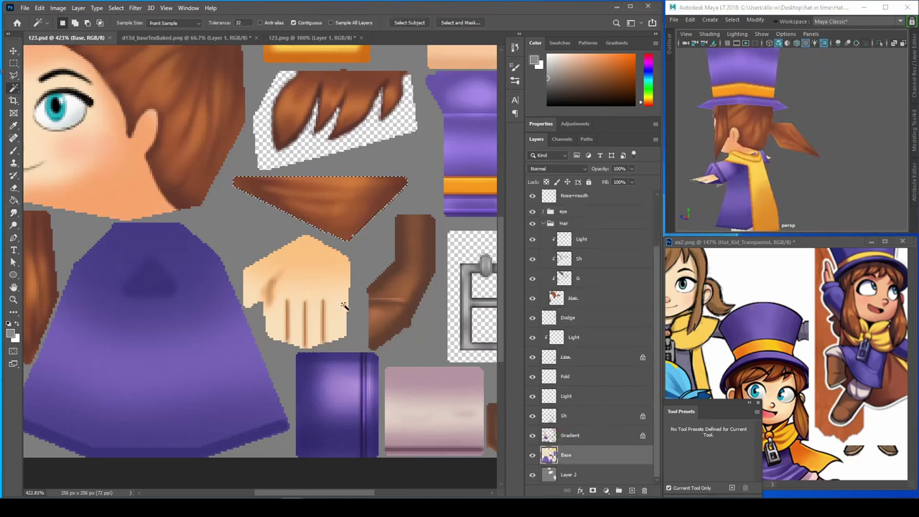
Darken the ponytail's triangular island with brown on the Gradient layer and check the model's ponytail in Maya.
key("b")
left_click(574, 277)
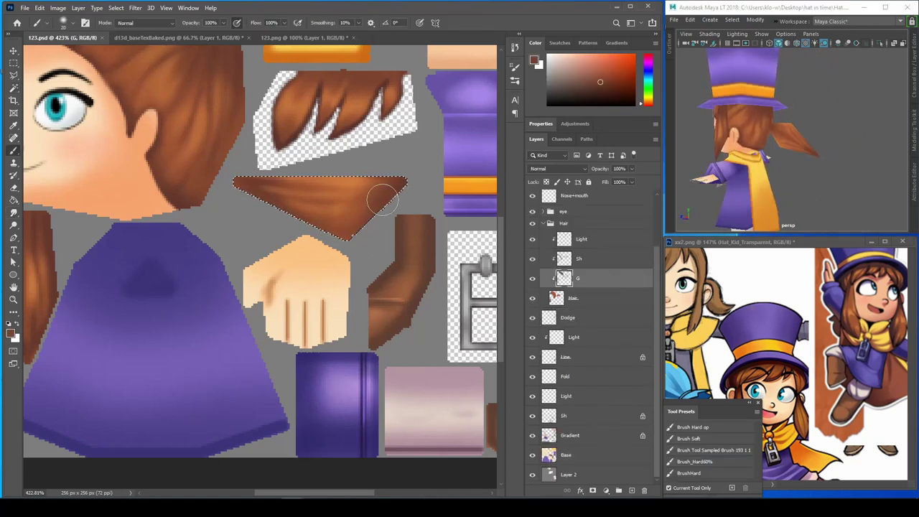
left_click(549, 435)
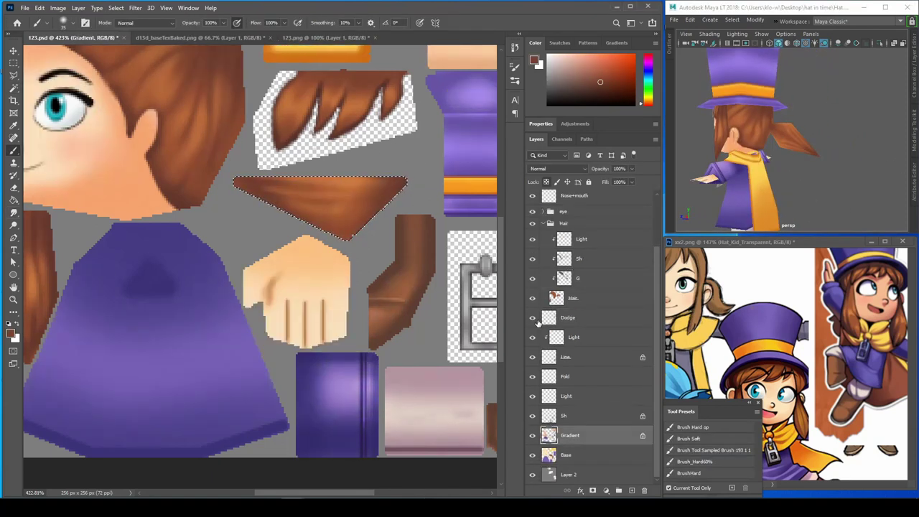
key("ctrl+d")
left_click(567, 395)
key("e")
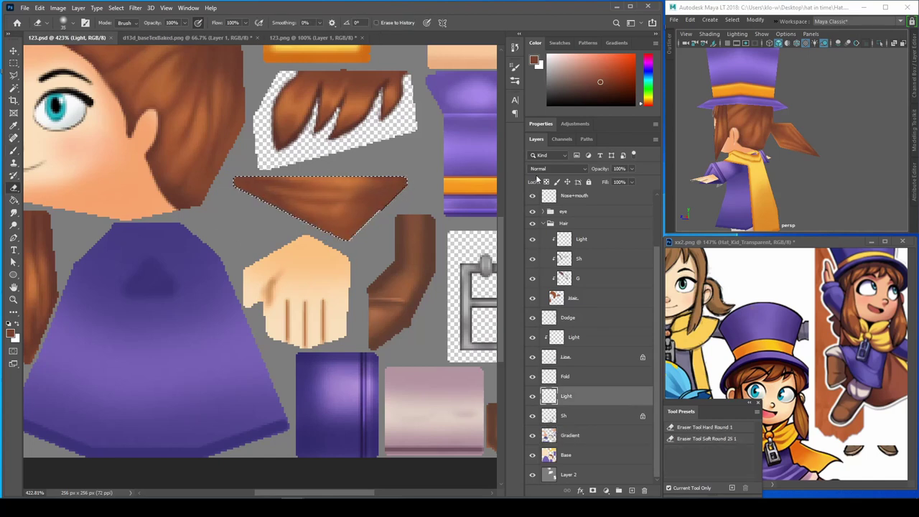
mouse_move(790, 144)
left_mouse_down("alt")
mouse_move(814, 159)
mouse_move(780, 228)
left_mouse_up("alt")
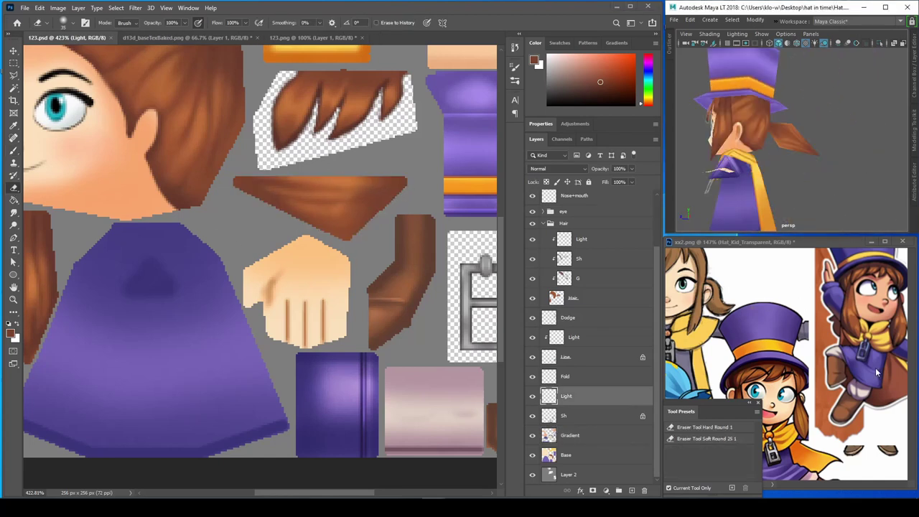
Paint an orange hair-tie band with darker edges across the wide end of the ponytail island on the Line layer.
left_click_drag(875, 367, 904, 352)
key("ctrl+shift+d")
left_click(565, 419)
key("b")
left_click(471, 185, "alt")
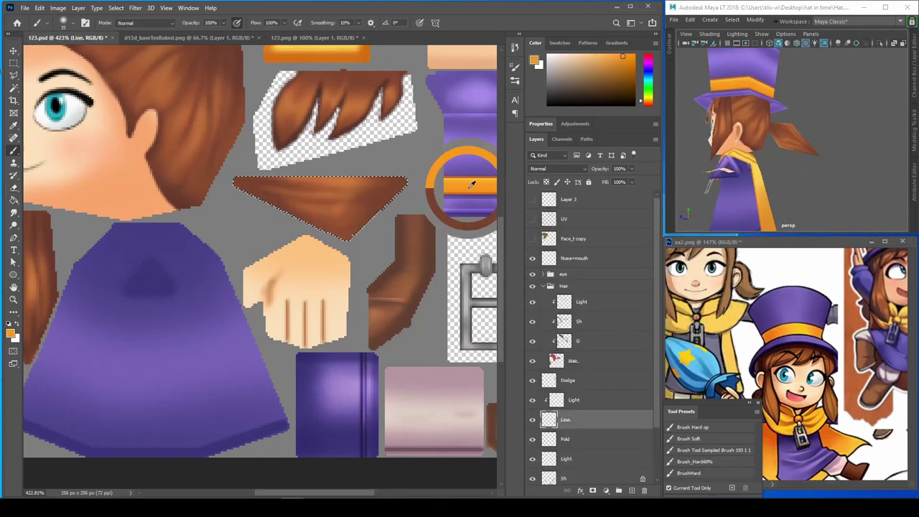
left_click(377, 209)
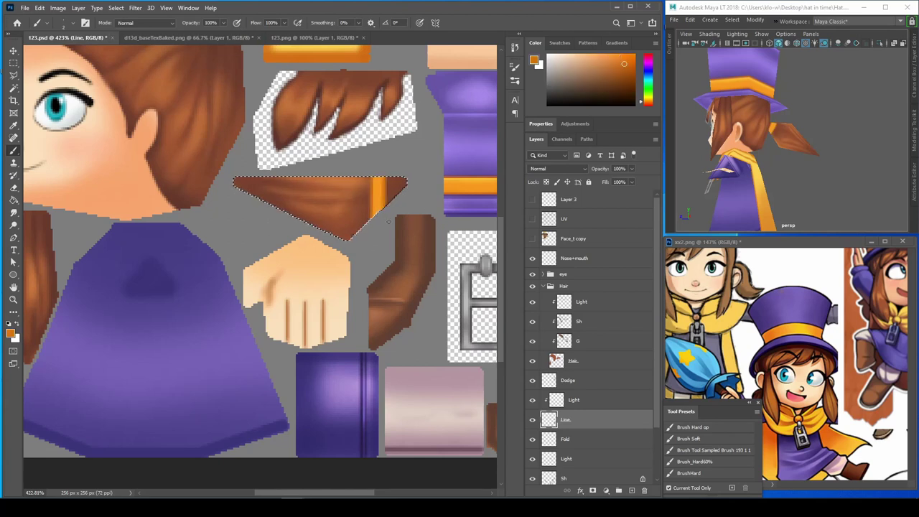
key("ctrl+d")
left_click_drag(725, 155, 786, 164, "alt")
Lock the Nose+mouth layer's transparency, recolor the face's painted lines with sampled brown, and check the face in Maya.
scroll(786, 163, "up", 2)
left_click_drag(242, 201, 494, 298)
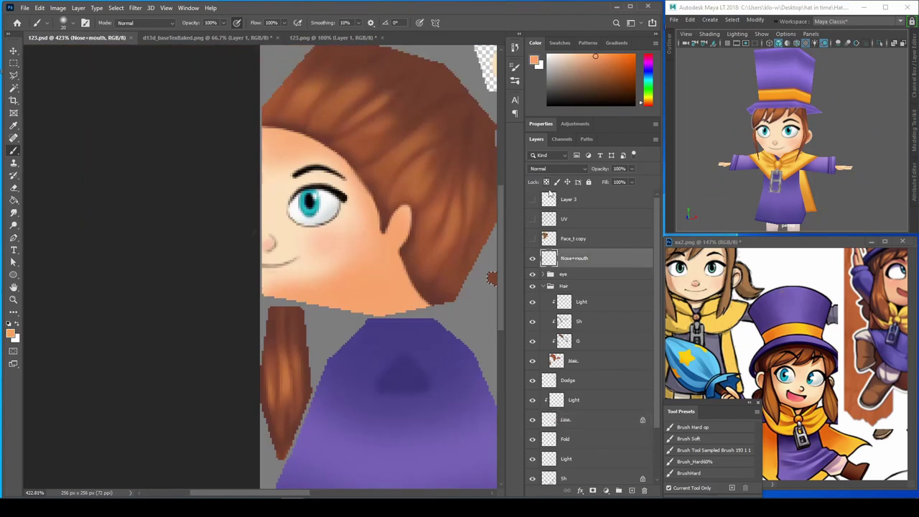
scroll(589, 323, "down", 3)
left_click(549, 455, "ctrl")
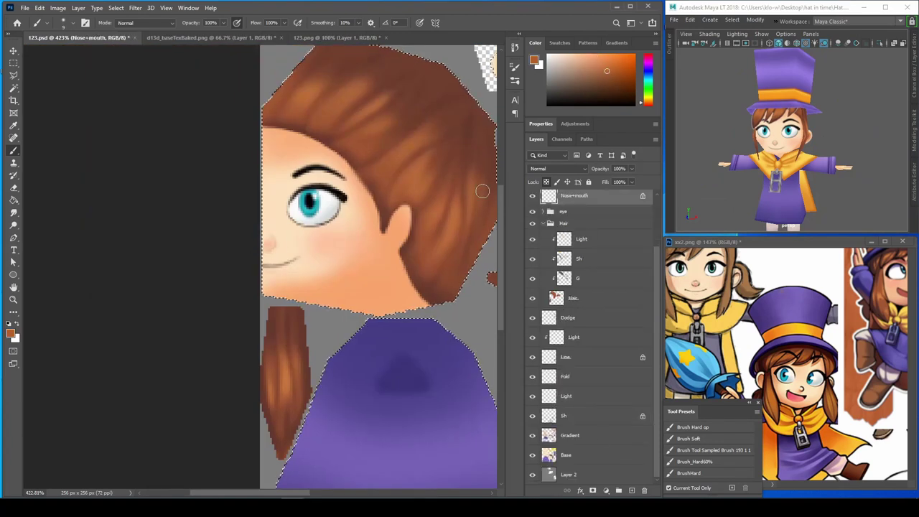
mouse_move(793, 182)
left_mouse_down("alt")
mouse_move(782, 183)
mouse_move(811, 182)
left_mouse_up("alt")
key("ctrl+d")
scroll(836, 133, "up", 2)
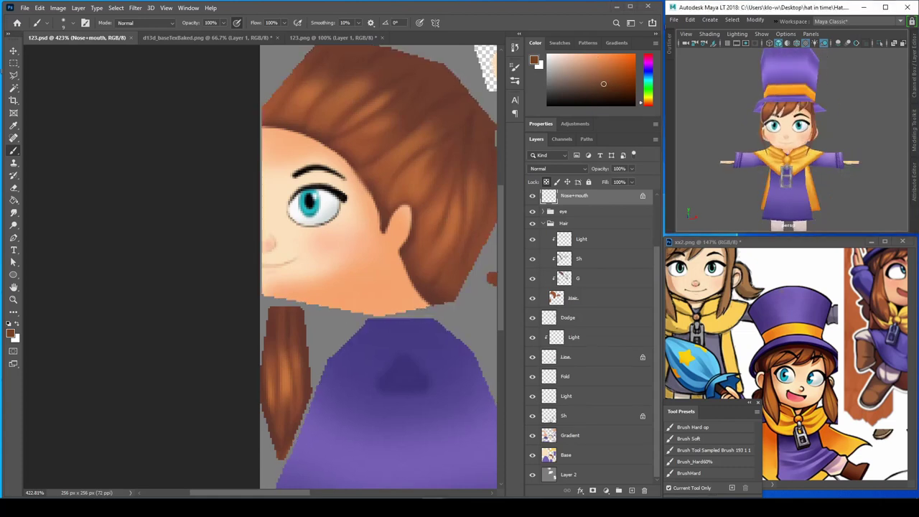
Select the yellow cape island from the Base layer and paint orange shading over it on the Gradient layer.
scroll(305, 270, "down", 3, "alt")
key("m")
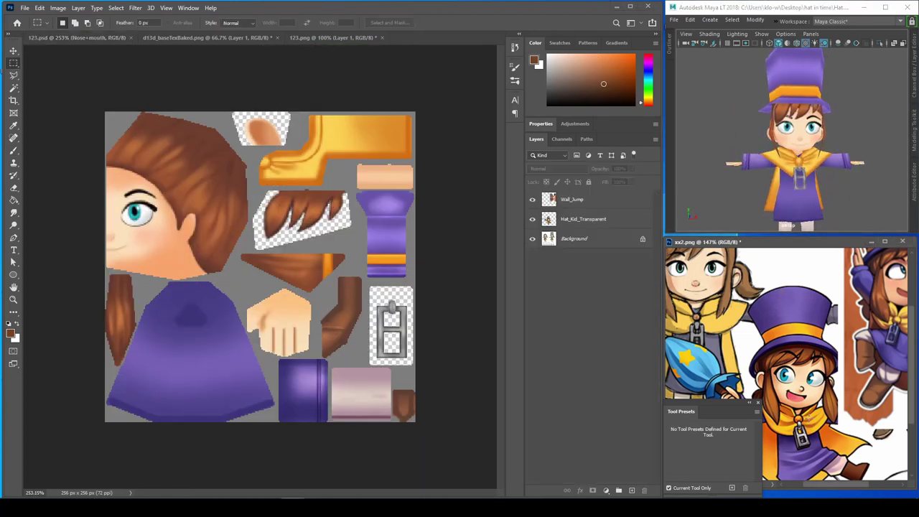
scroll(786, 358, "up", 3, "alt")
left_click(345, 144)
key("w")
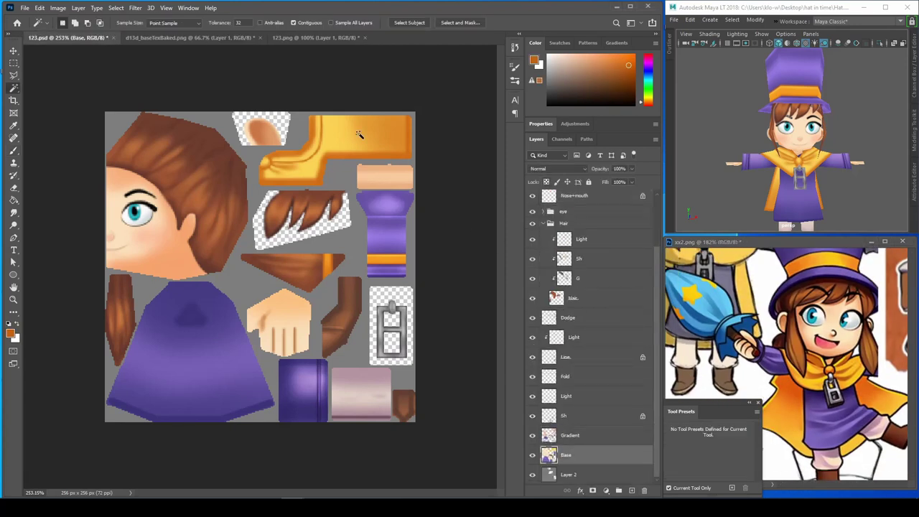
left_click(358, 134)
key("alt+bracketright")
key("b")
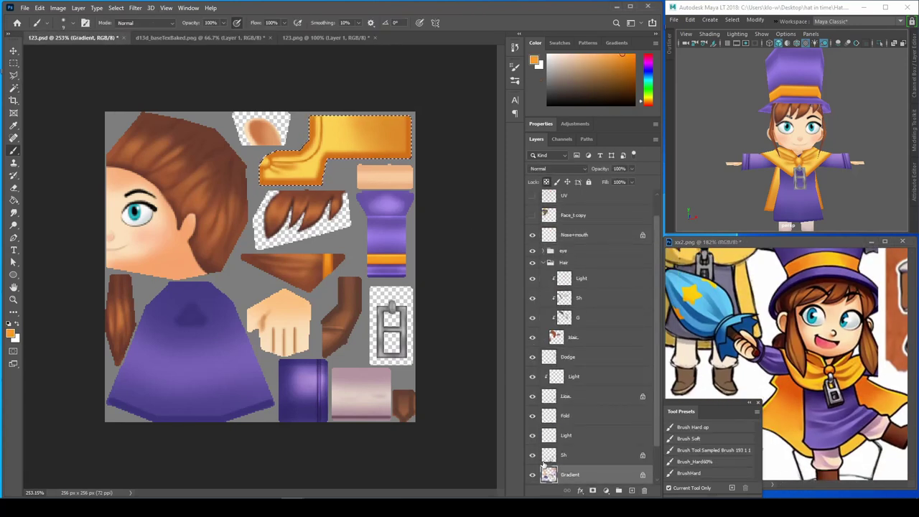
left_click(276, 167, "alt")
key("alt+bracketleft")
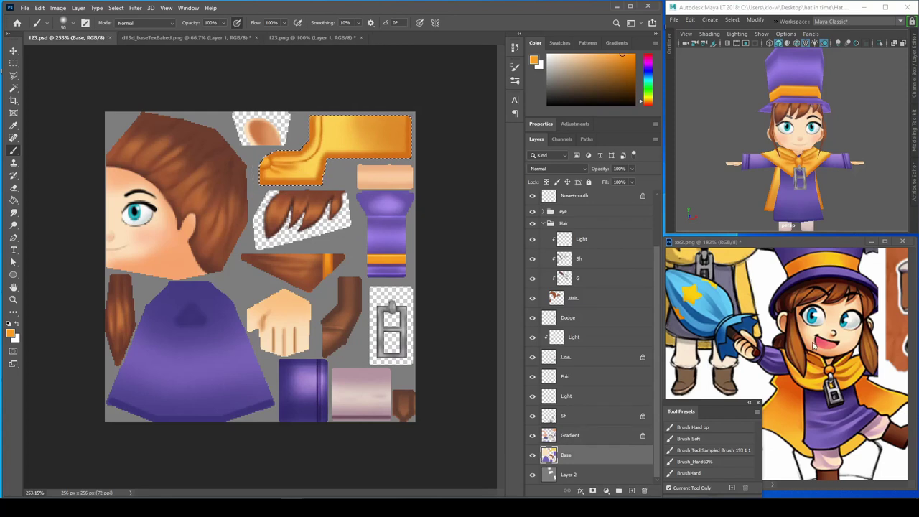
key("ctrl+d")
left_click_drag(813, 345, 674, 374)
left_click_drag(760, 172, 783, 188, "alt")
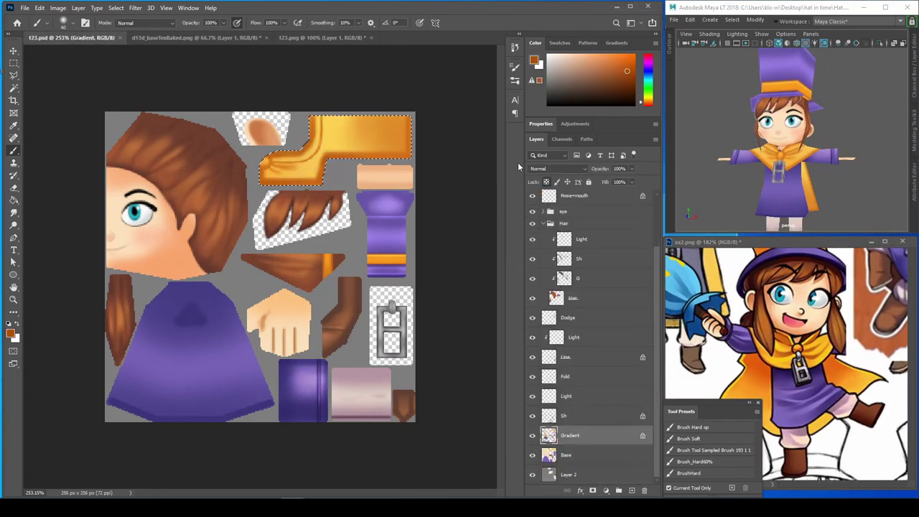
Darken the cape island's outer edges with a dark orange on the Sh layer and check the result in Maya.
left_click(548, 416)
left_click_drag(767, 199, 718, 204, "alt")
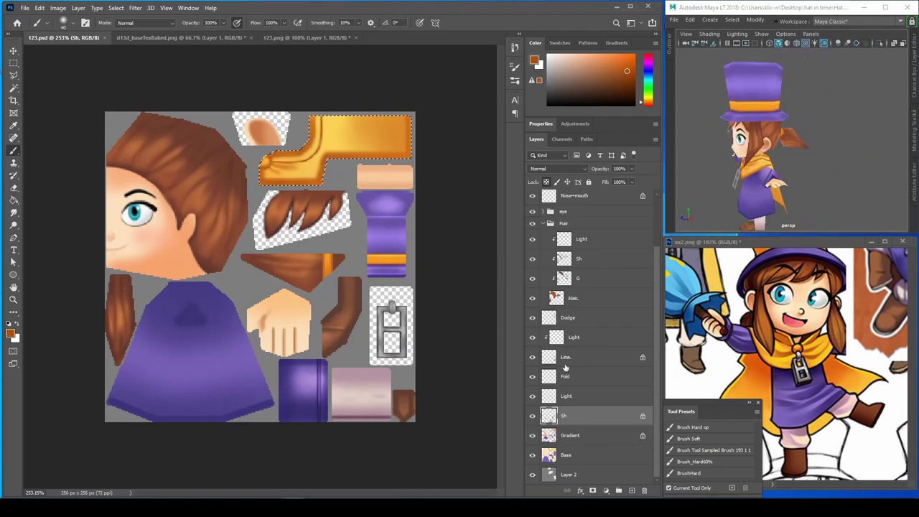
scroll(368, 134, "up", 5, "alt")
key("ctrl+d")
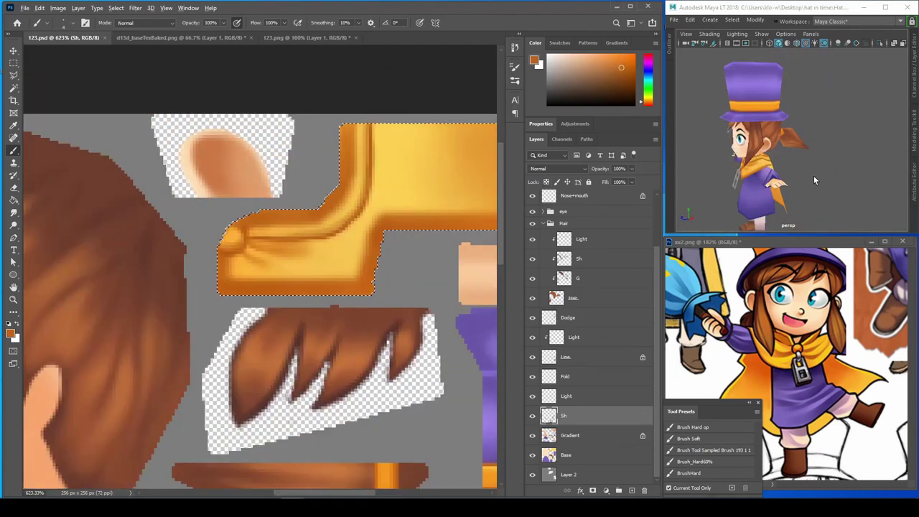
mouse_move(813, 175)
left_mouse_down("alt")
mouse_move(870, 181)
mouse_move(816, 170)
left_mouse_up("alt")
scroll(816, 170, "down", 3)
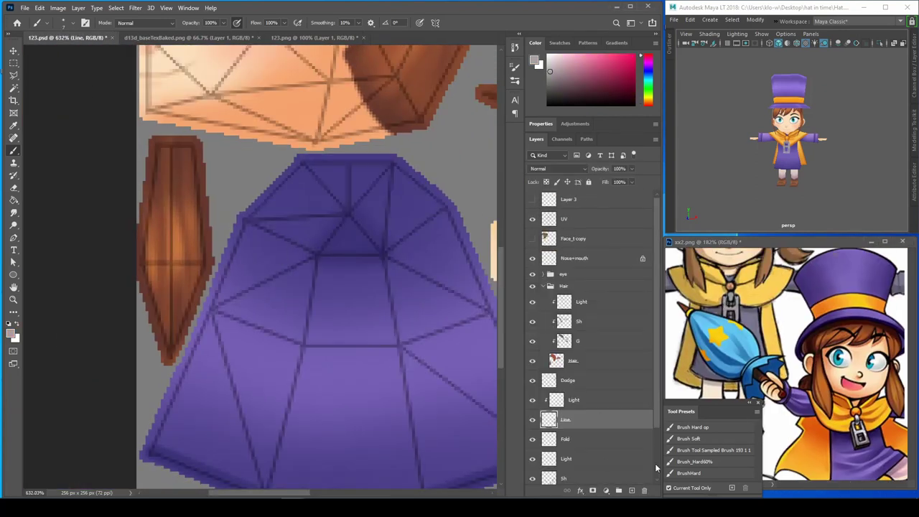
Paint a gray zipper strip along the dress island's upper side edge on the Line layer, using the UV wireframe and reference.
scroll(639, 221, "down", 3)
left_click_drag(248, 217, 217, 301)
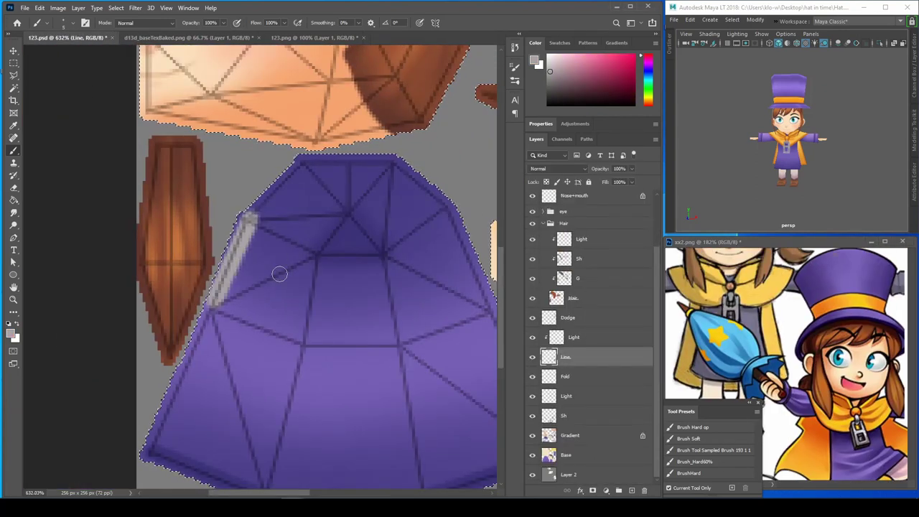
scroll(834, 144, "up", 3)
scroll(833, 143, "up", 3)
left_click(753, 242)
scroll(790, 323, "down", 5)
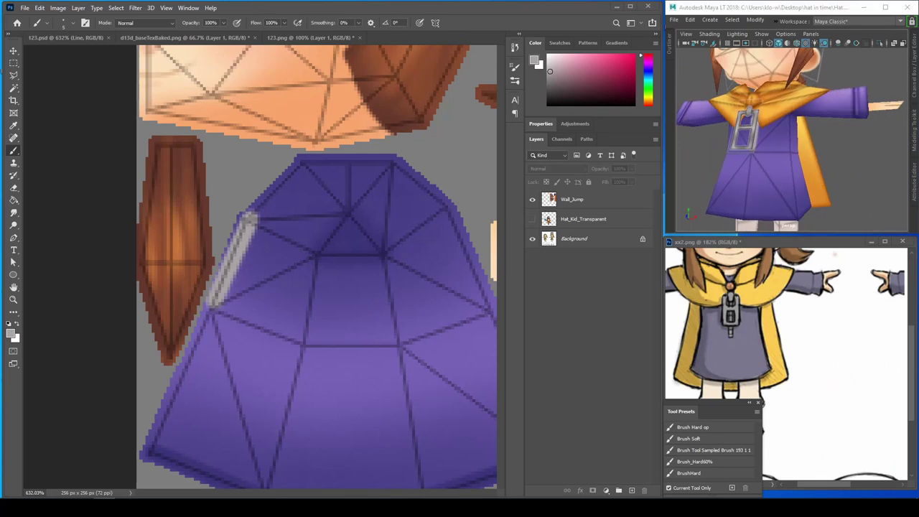
left_click(241, 237)
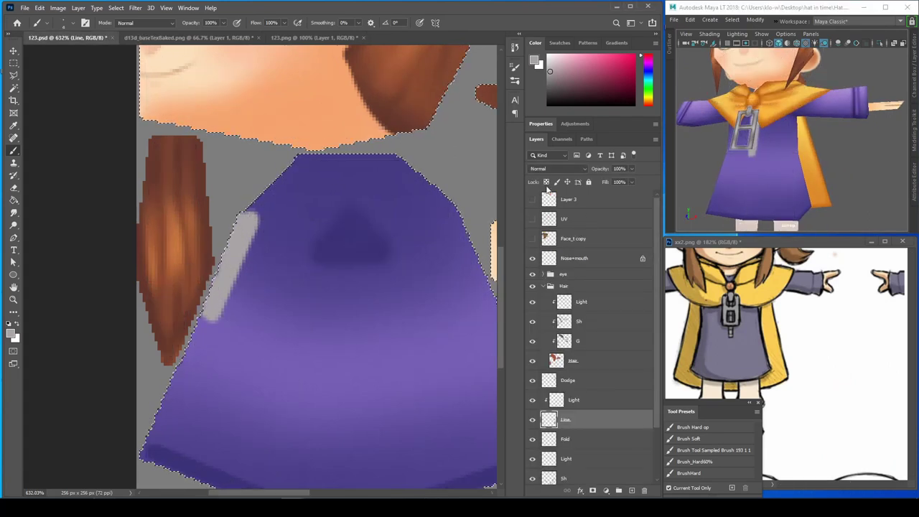
Draw dark gray bars across the zipper strip with the Line layer's transparency locked, then erase along its inner edge.
left_click_drag(236, 237, 253, 244)
left_click_drag(223, 257, 241, 265)
left_click_drag(212, 282, 230, 289)
left_click_drag(792, 146, 761, 155, "alt")
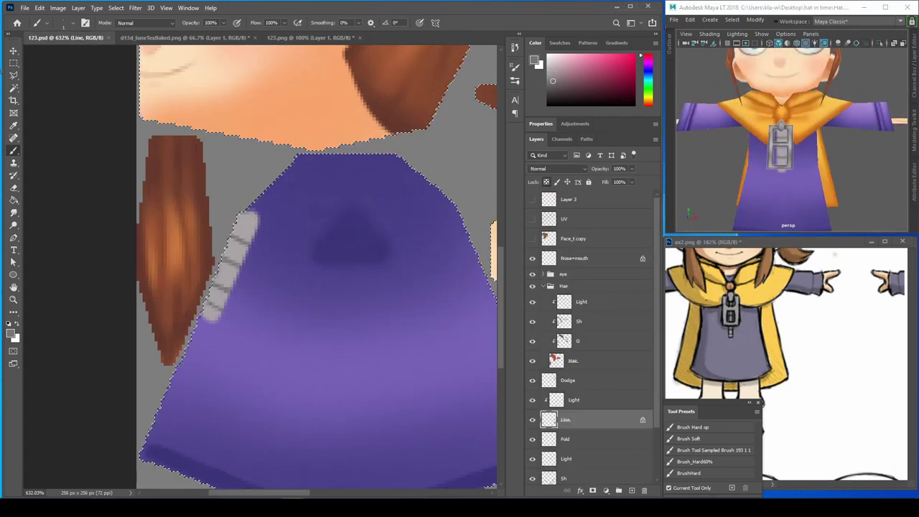
key("e")
left_click(532, 218)
left_click(532, 218)
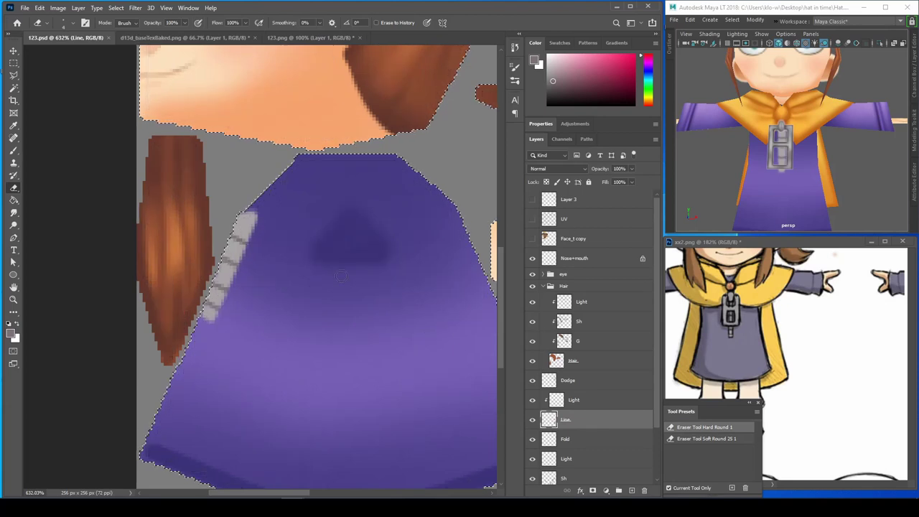
Shade the zipper's teeth with darker gray and light gray highlights on the transparency-locked Line layer.
key("b")
key("slash")
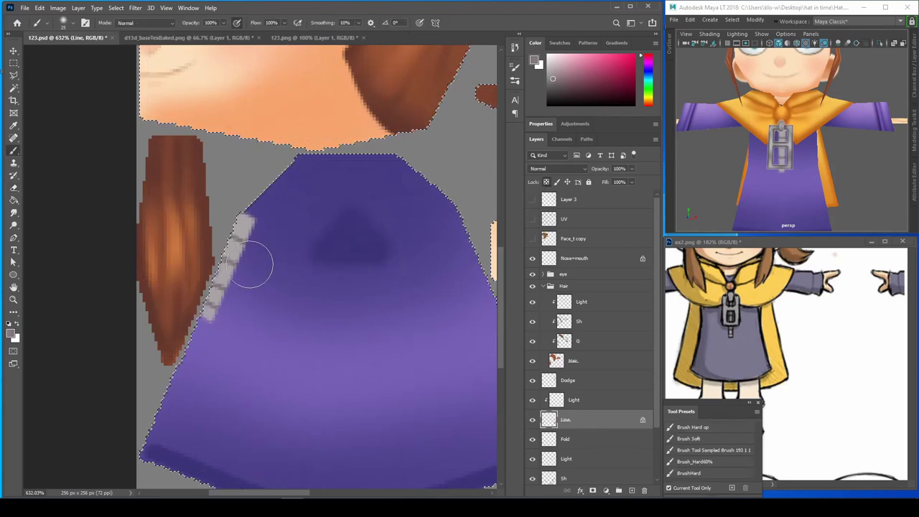
left_click(229, 244, "alt")
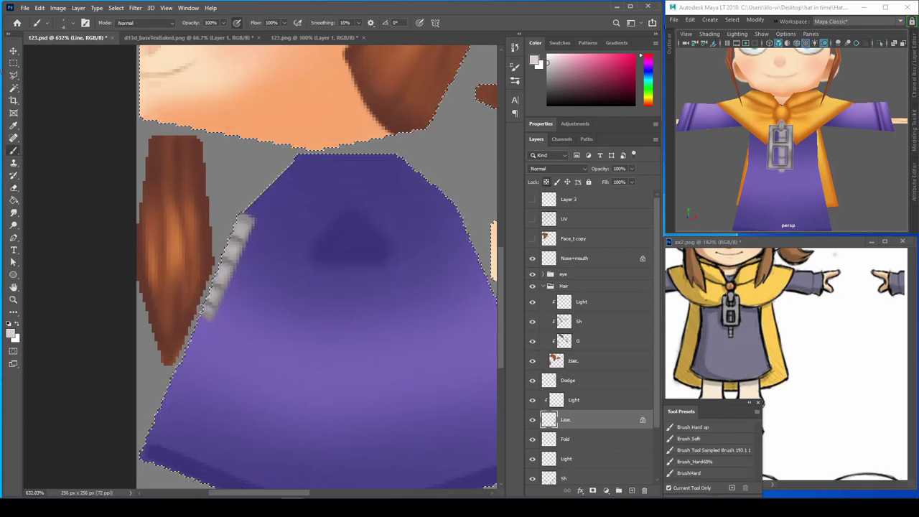
left_click_drag(797, 179, 840, 140, "alt")
Paint curved dark purple folds across the dress on the Fold layer, smudge them, and save the file.
left_click(244, 245, "ctrl")
left_click(244, 245, "alt")
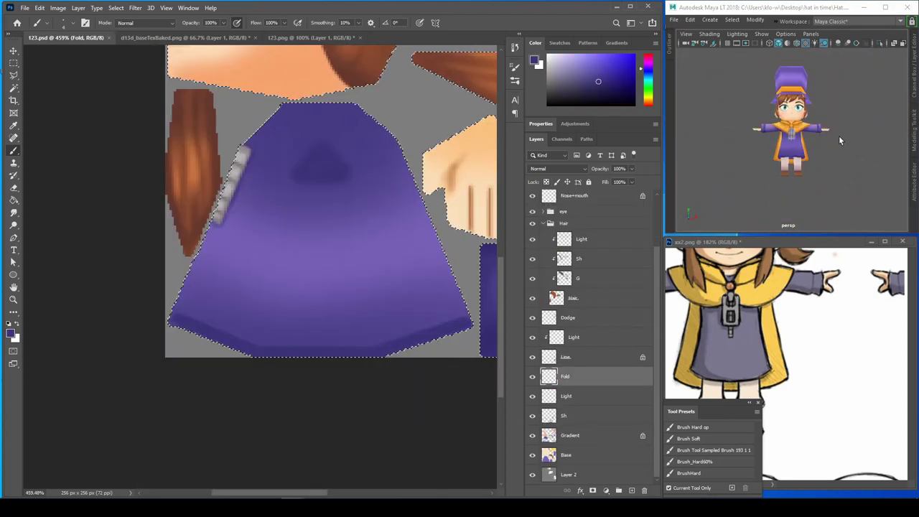
left_click_drag(271, 306, 396, 277)
left_click_drag(241, 237, 373, 253)
left_click_drag(267, 217, 382, 228)
key("r")
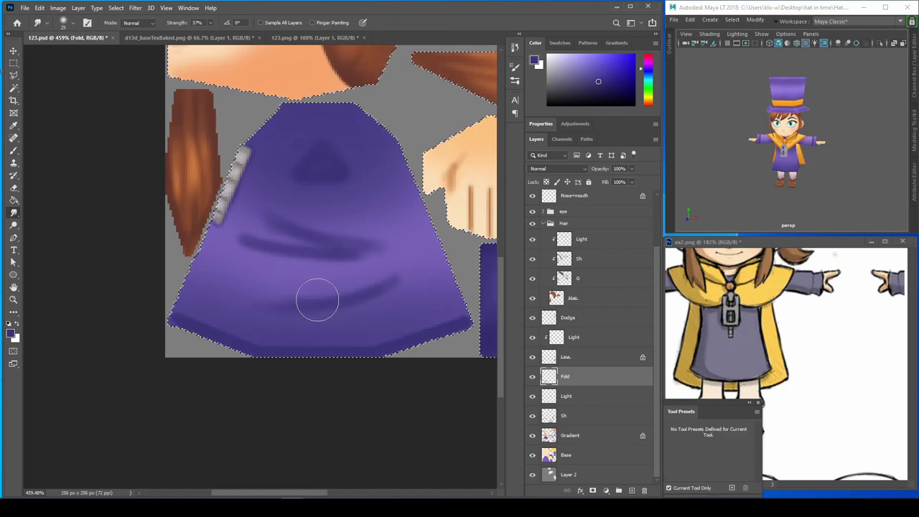
key("b")
left_click_drag(398, 278, 337, 294)
left_click_drag(237, 290, 398, 280)
key("ctrl+s")
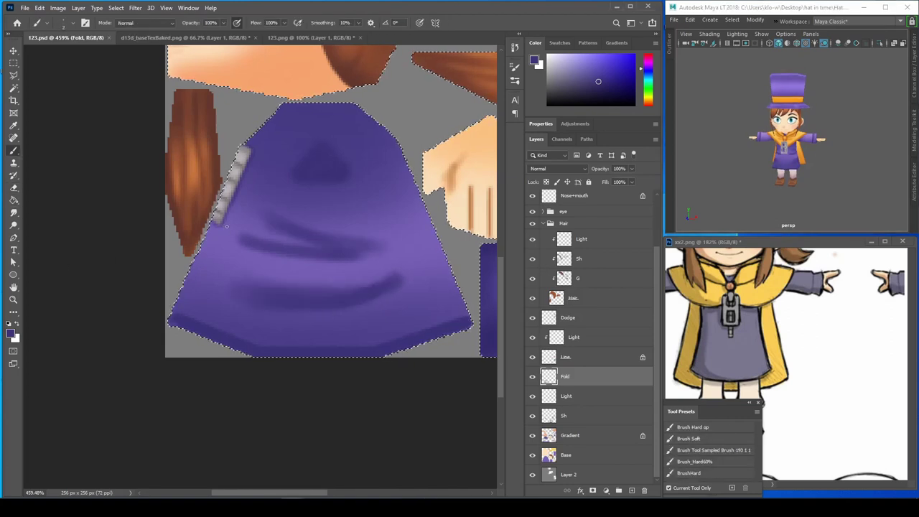
Erase and blur parts of the dress folds so they fade softly into the purple fabric.
left_click(12, 189)
left_click_drag(316, 235, 265, 216)
left_click_drag(357, 254, 237, 244)
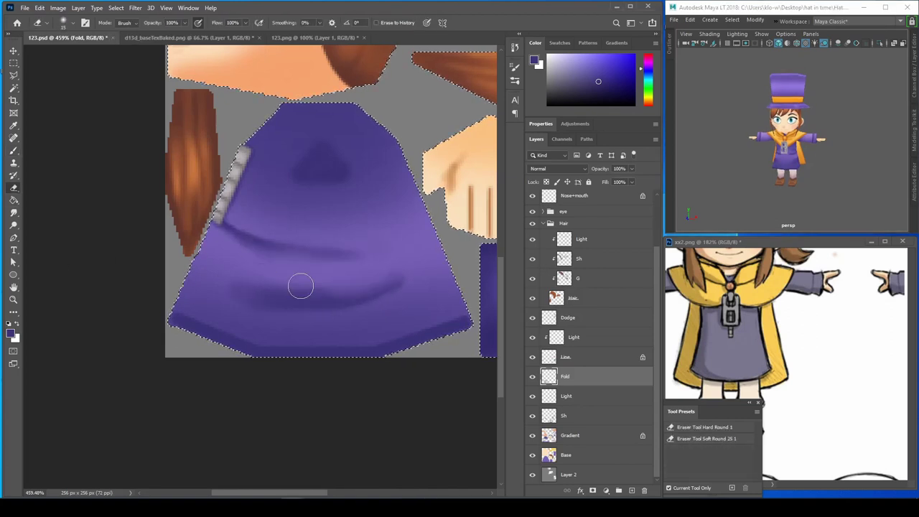
left_click_drag(237, 291, 280, 296)
key("r")
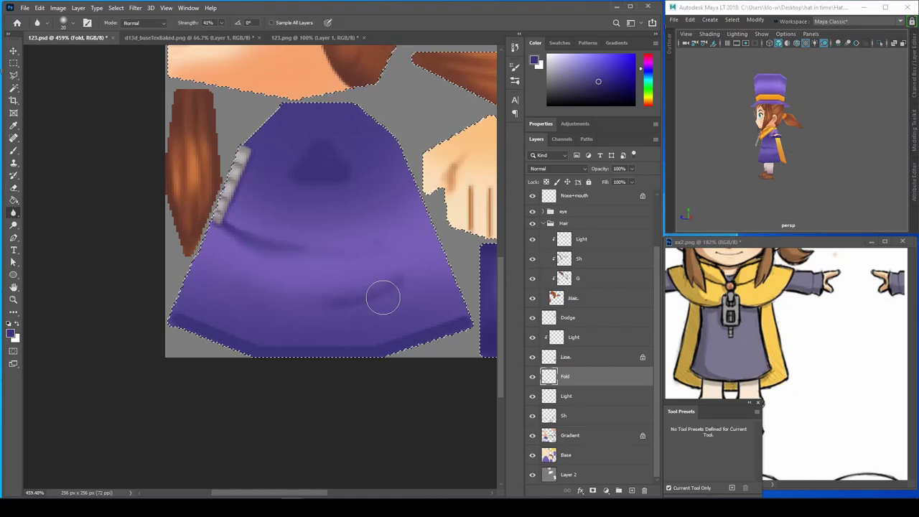
Repaint the dress's middle and lower folds in dark purple on the Fold layer, and erase their edges to taper them.
key("b")
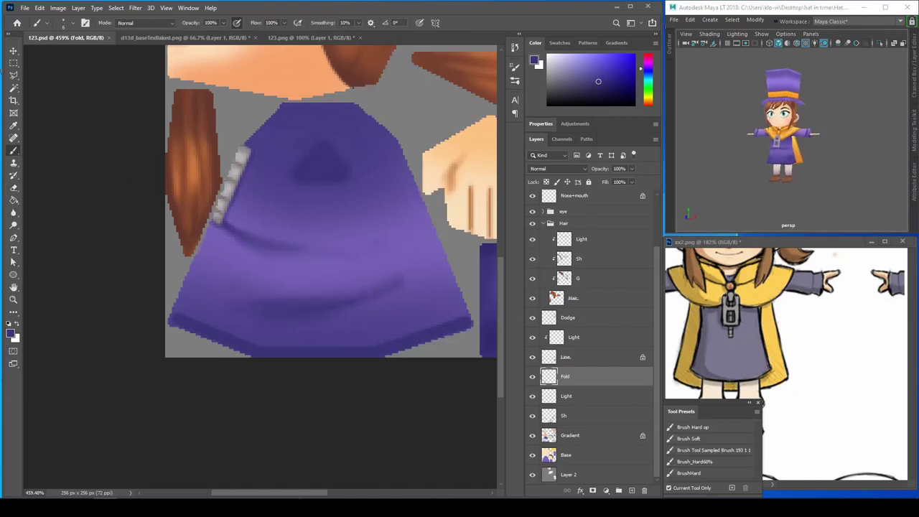
key("e")
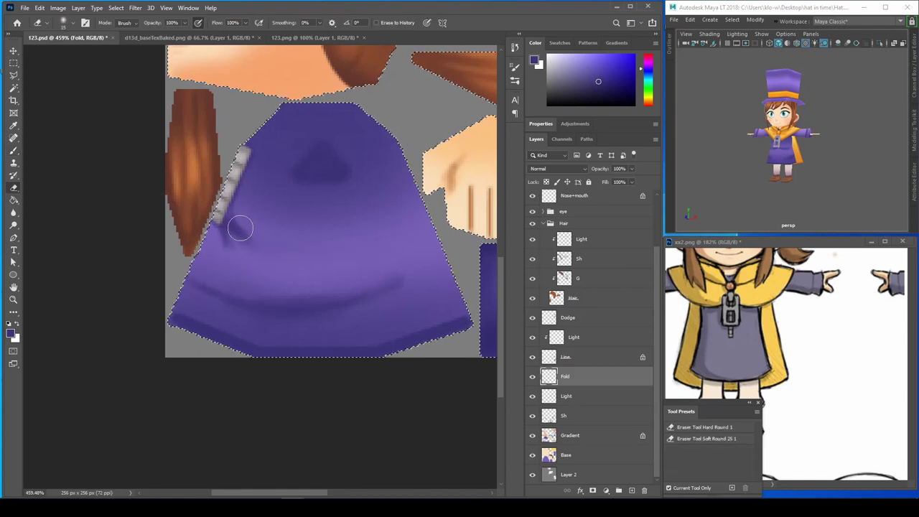
left_click_drag(214, 256, 229, 229)
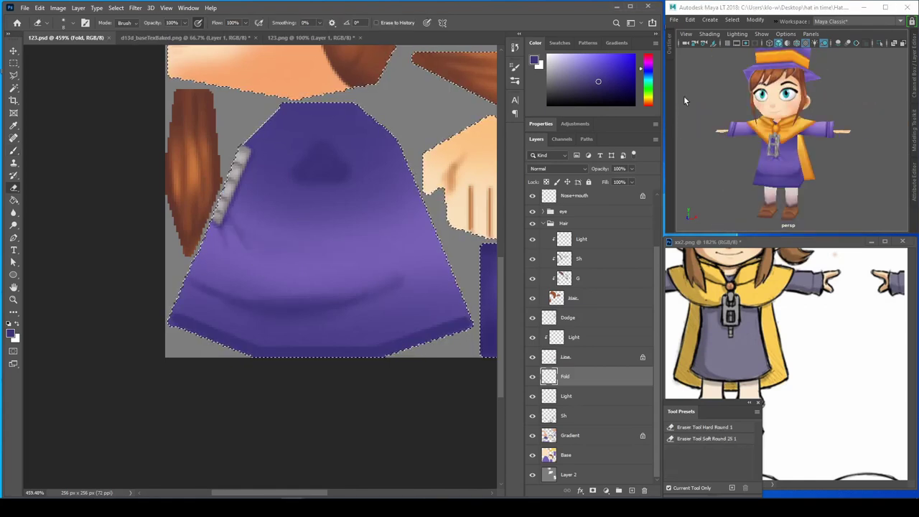
left_click_drag(391, 269, 327, 299)
key("b")
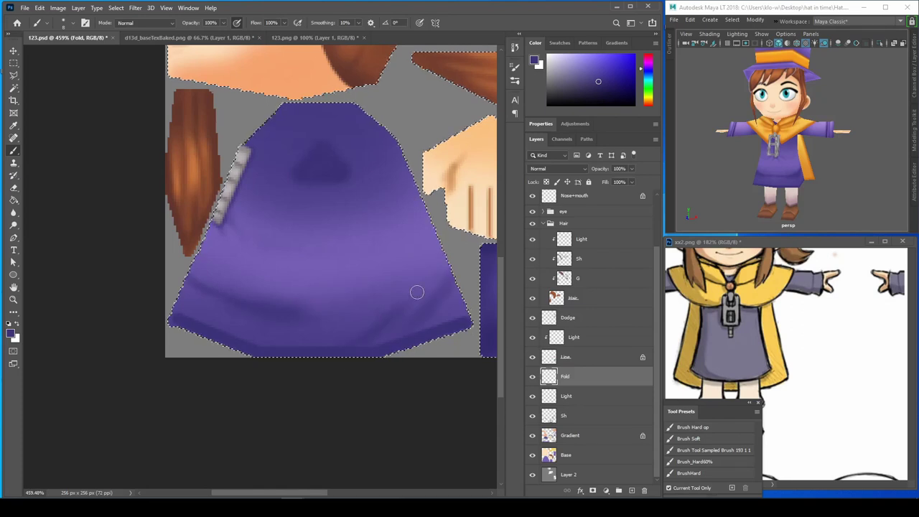
key("e")
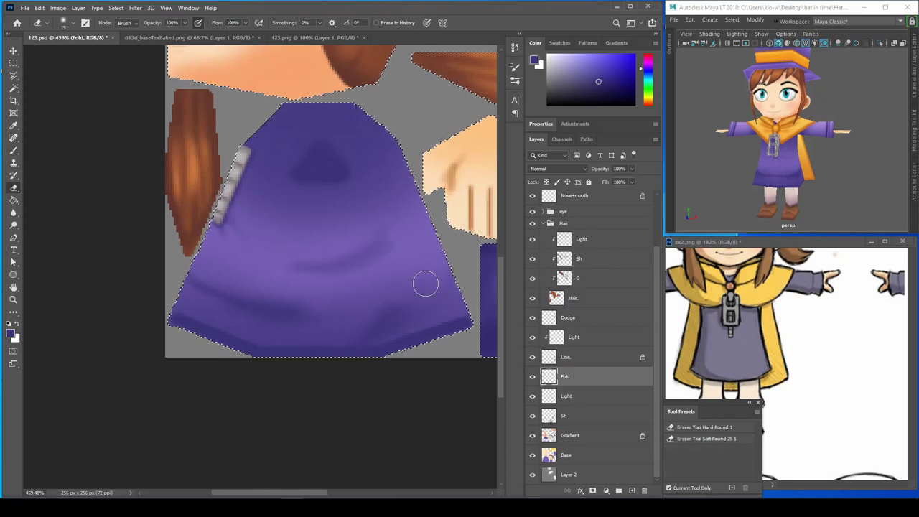
key("b")
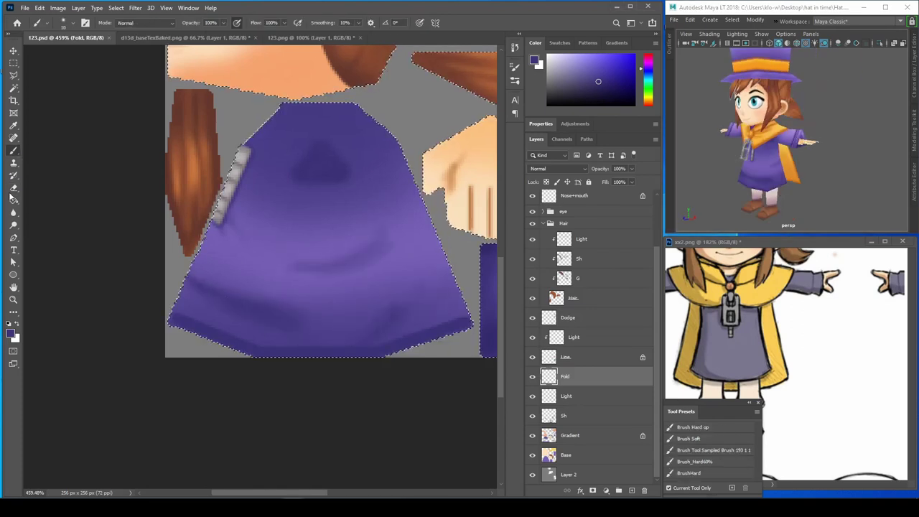
Thin the dress's dark purple folds on the Fold layer by erasing and repainting them, and blur their edges into the fabric.
key("e")
key("b")
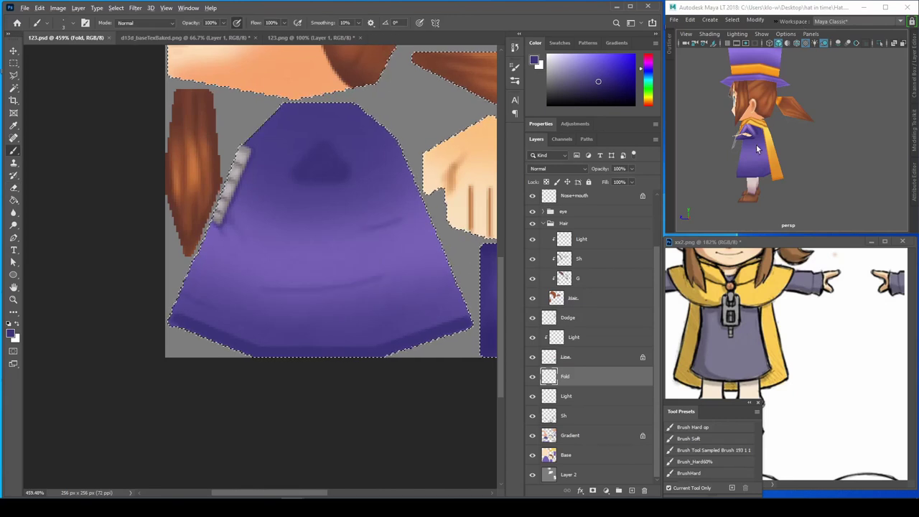
key("r")
left_click_drag(796, 183, 823, 188, "alt")
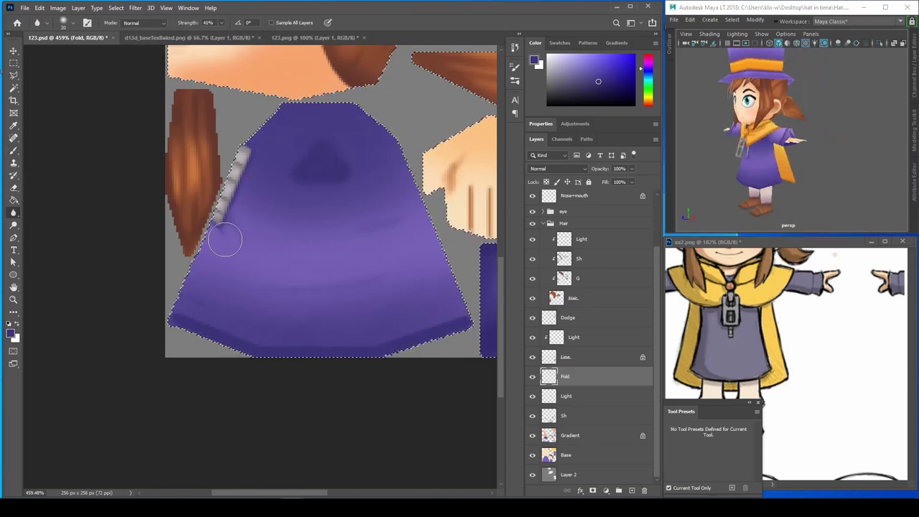
key("b")
left_click(14, 214)
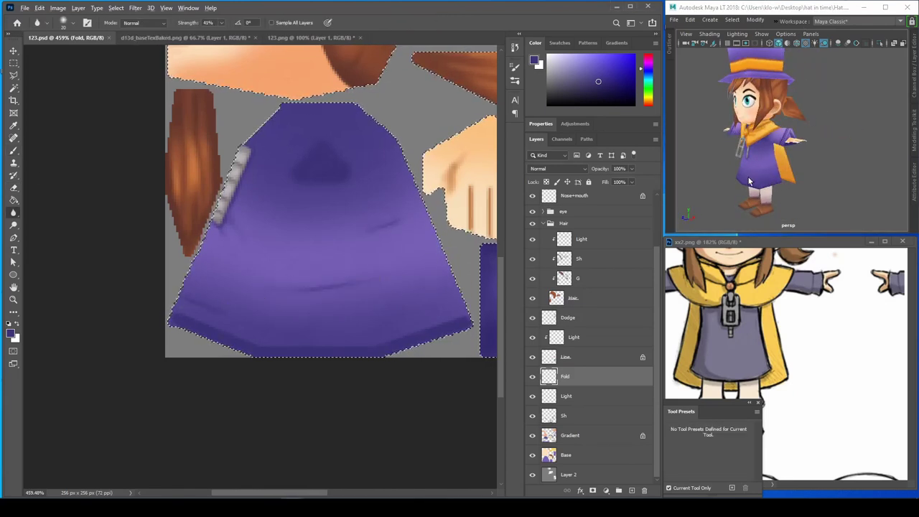
left_click_drag(748, 182, 722, 182, "alt")
Paint light purple highlights along the dress folds on the Light layer and blur them.
key("b")
key("alt+bracketleft")
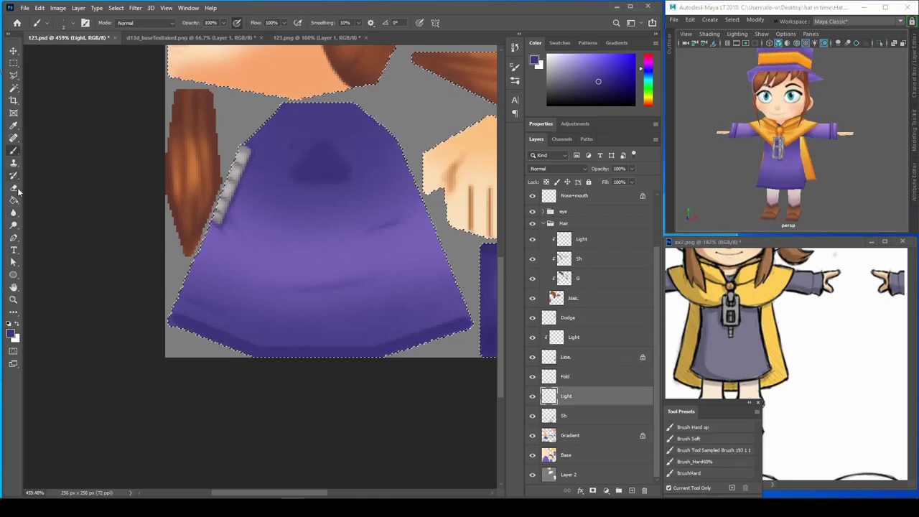
key("r")
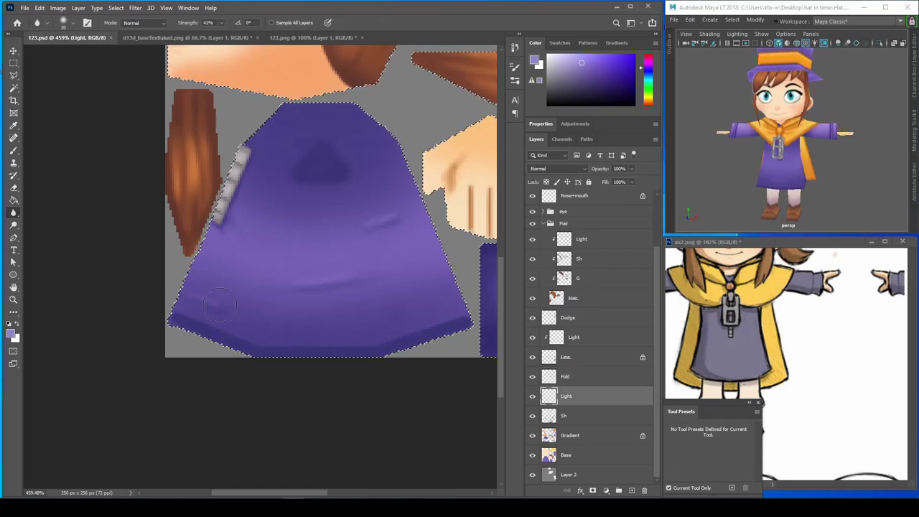
mouse_move(753, 167)
left_mouse_down("alt")
mouse_move(796, 167)
mouse_move(725, 168)
left_mouse_up("alt")
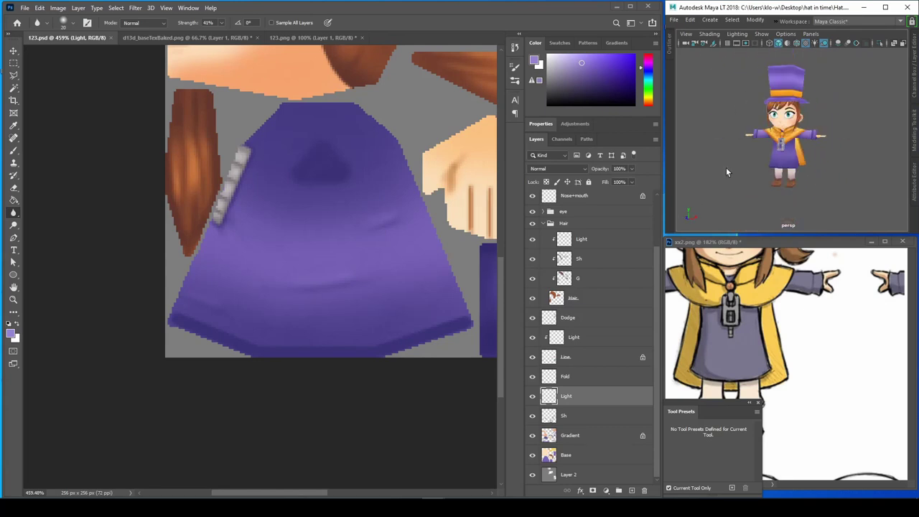
Erase the folds and their highlights from the dress on the Light and Fold layers, and clear the selection.
key("e")
key("alt+bracketright")
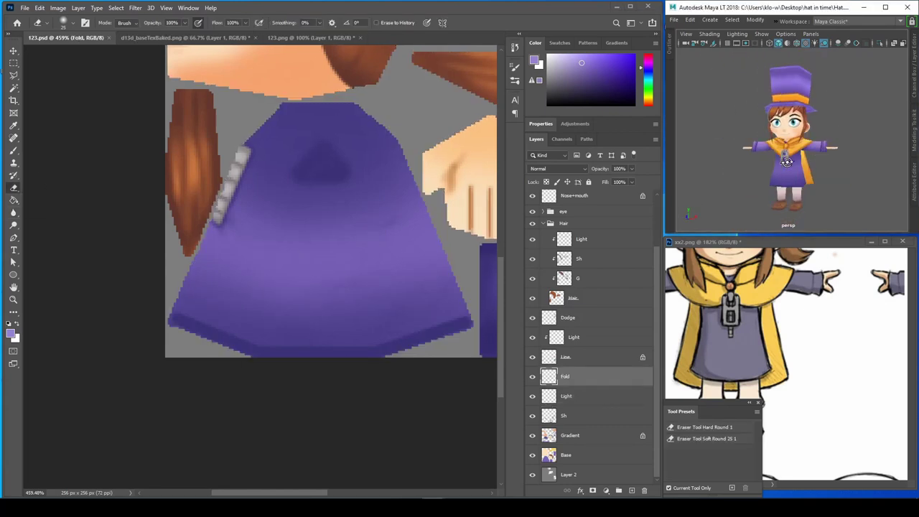
key("m")
key("ctrl+d")
scroll(65, 110, "down", 3, "alt")
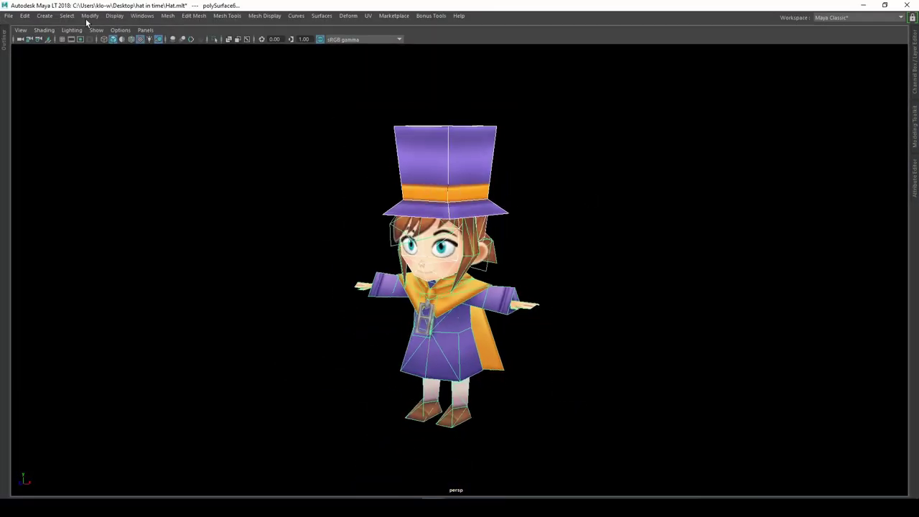
In Maya, turn on the poly count heads-up display, deselect the model and inspect the textured character from several angles.
left_click(114, 15)
left_click(323, 117)
left_click(96, 82)
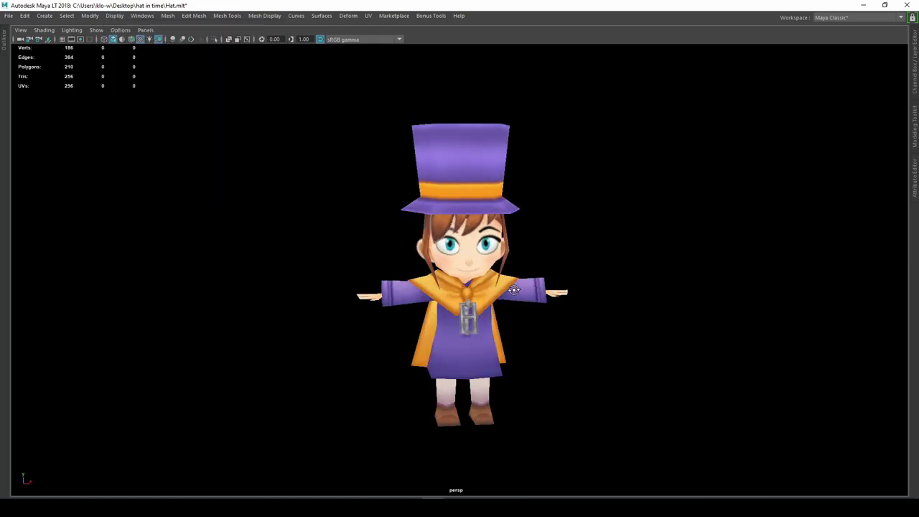
left_click_drag(567, 287, 629, 350, "alt")
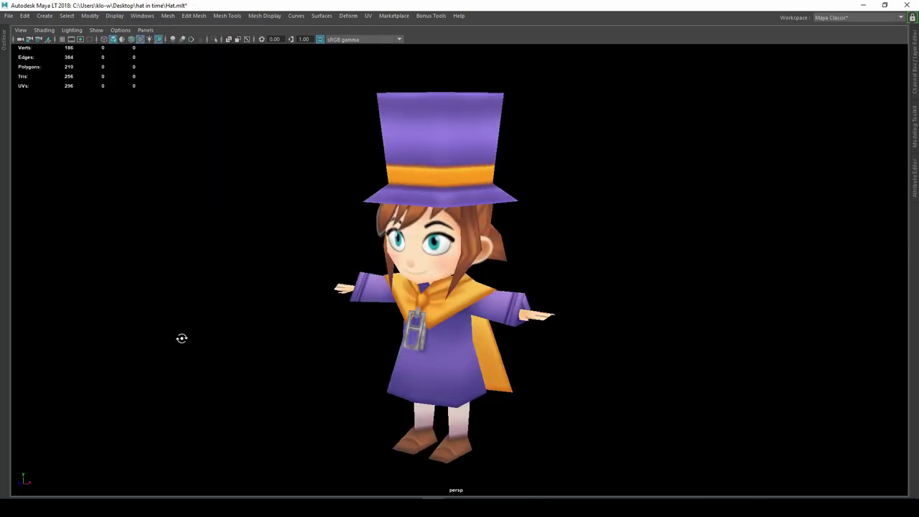